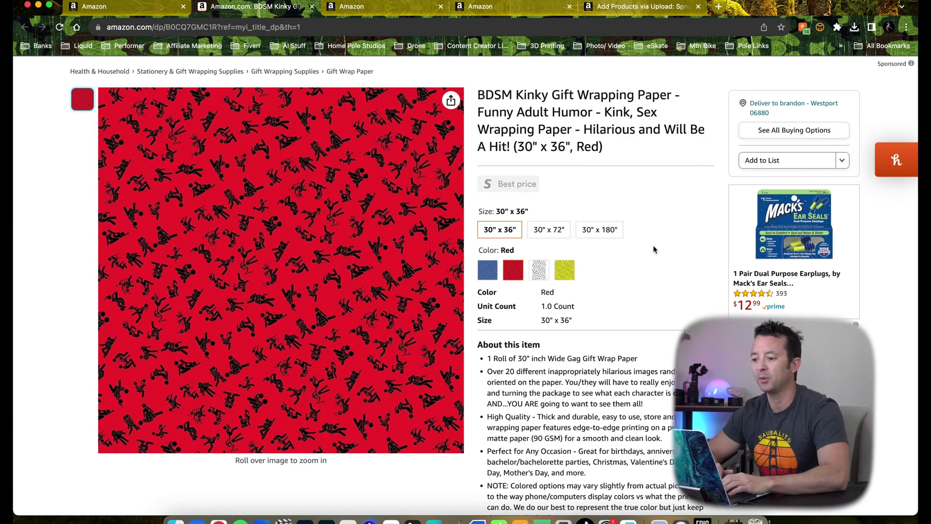
- Back in Seller Central, expand the 12-variation gift wrap family to review its children, then collapse it
left_click(149, 9)
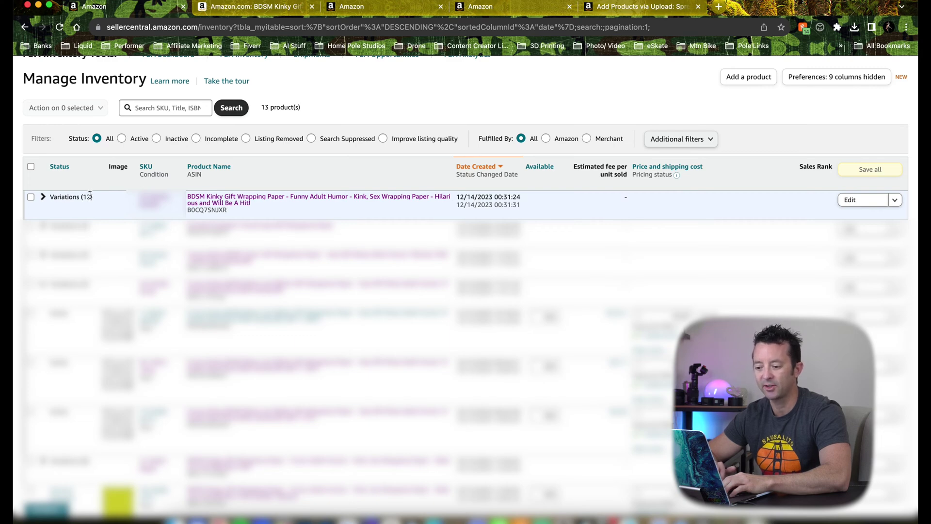
left_click(43, 197)
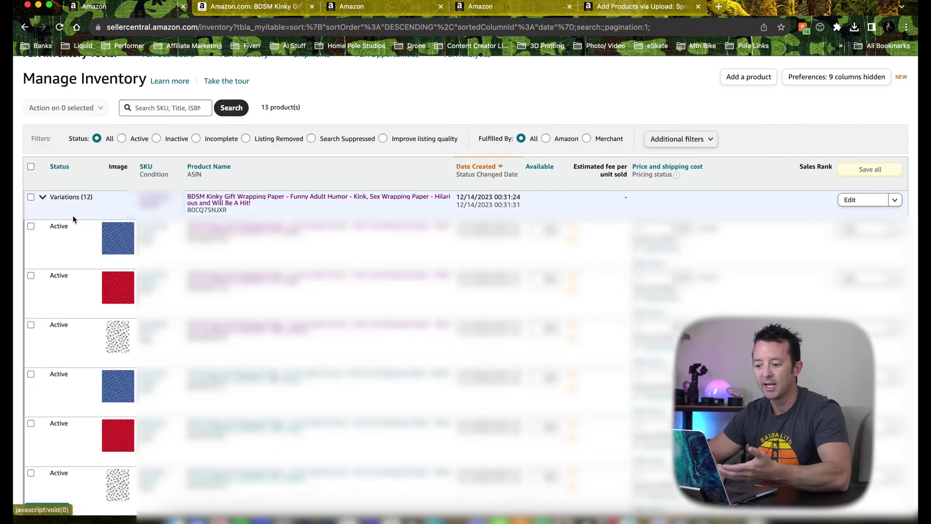
scroll(95, 242, "down", 1)
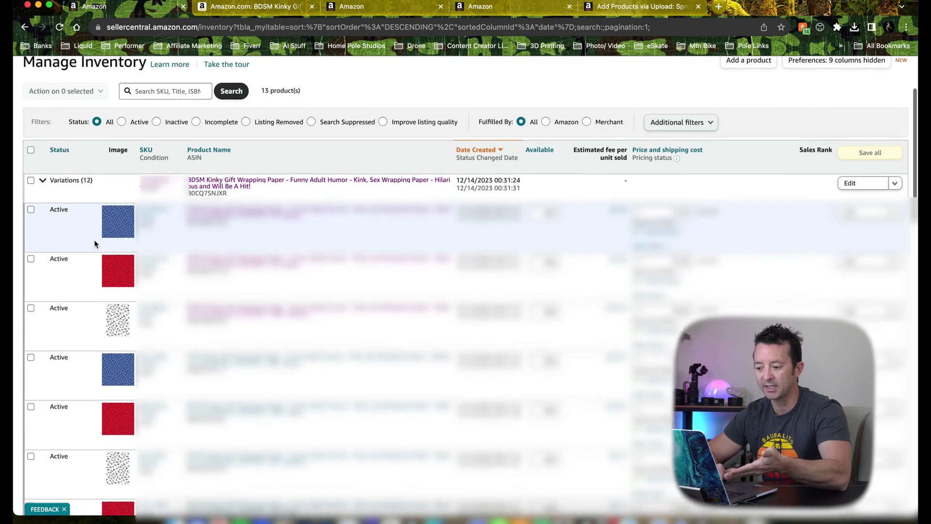
scroll(94, 240, "down", 4)
scroll(94, 240, "up", 6)
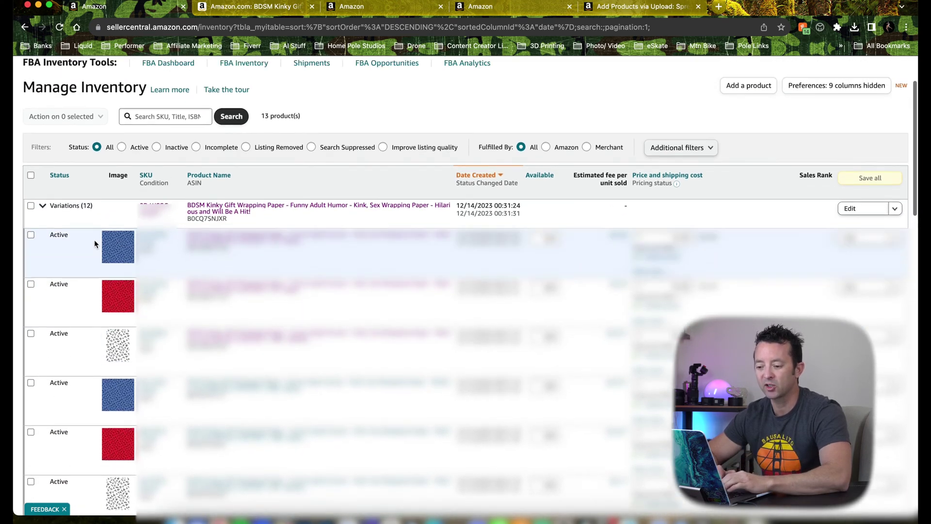
scroll(94, 240, "up", 4)
left_click(43, 287)
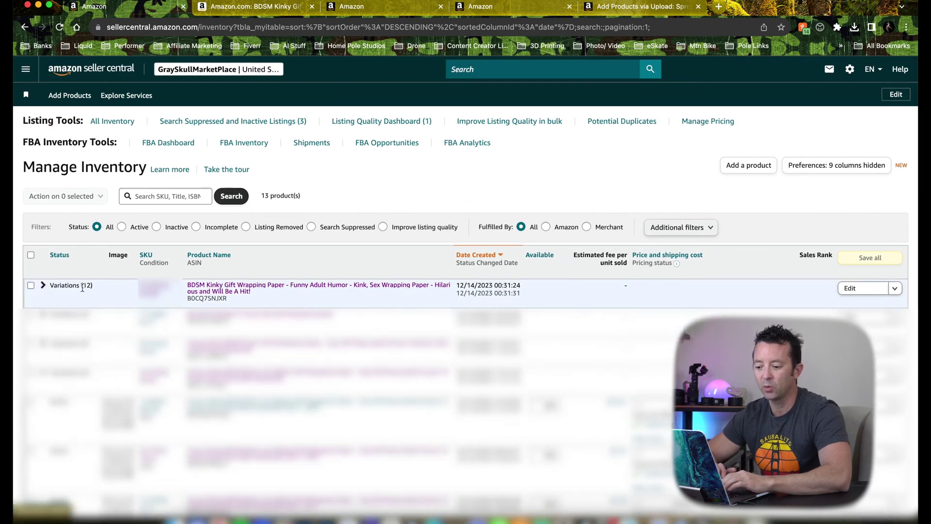
scroll(83, 287, "down", 2)
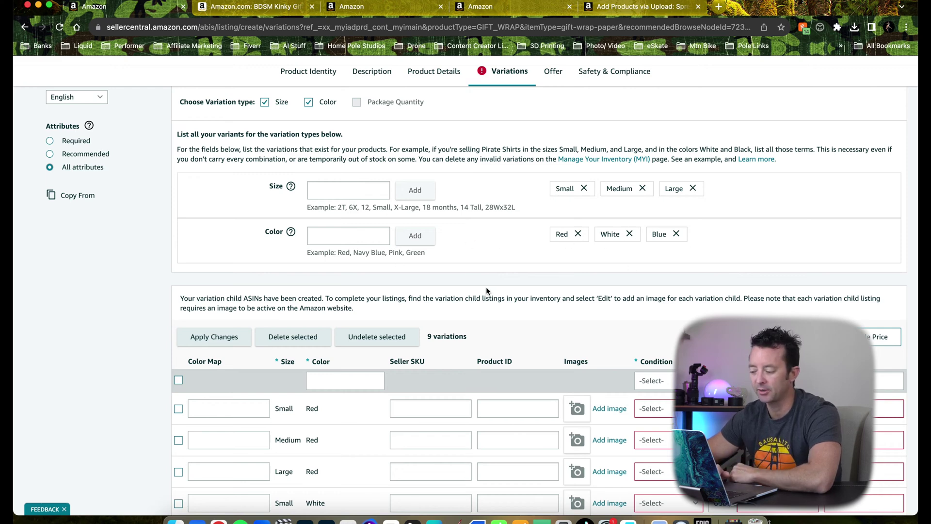
- Set all nine variations to condition New, price 9.99 and quantity 999, then submit them
scroll(486, 289, "down", 4)
scroll(487, 290, "down", 1)
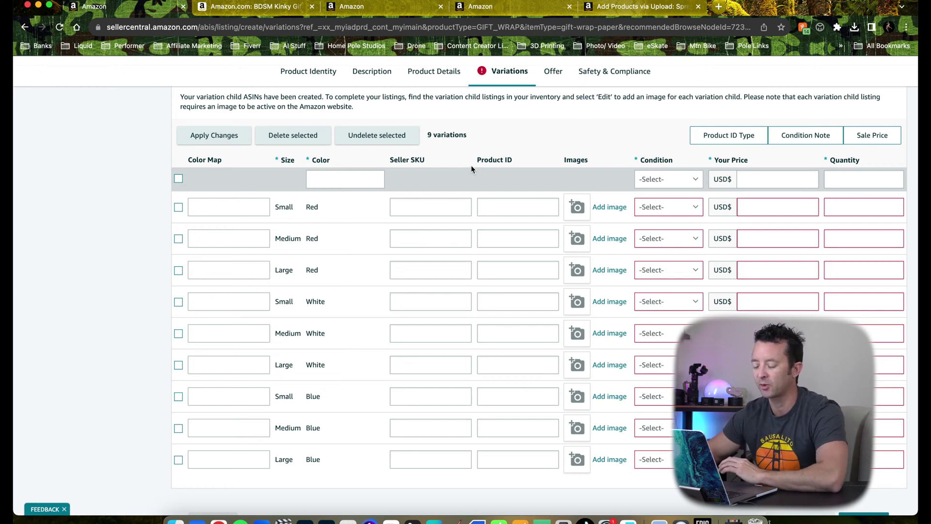
left_click(178, 180)
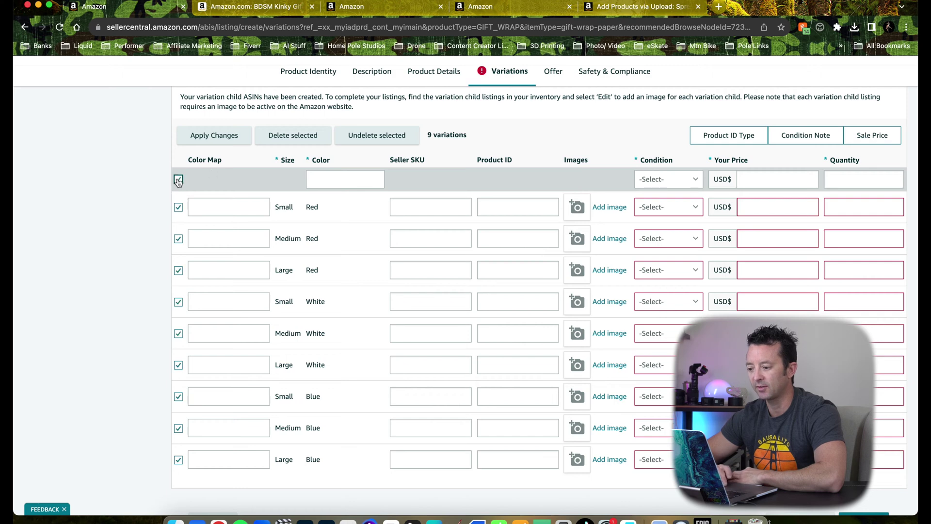
left_click(651, 181)
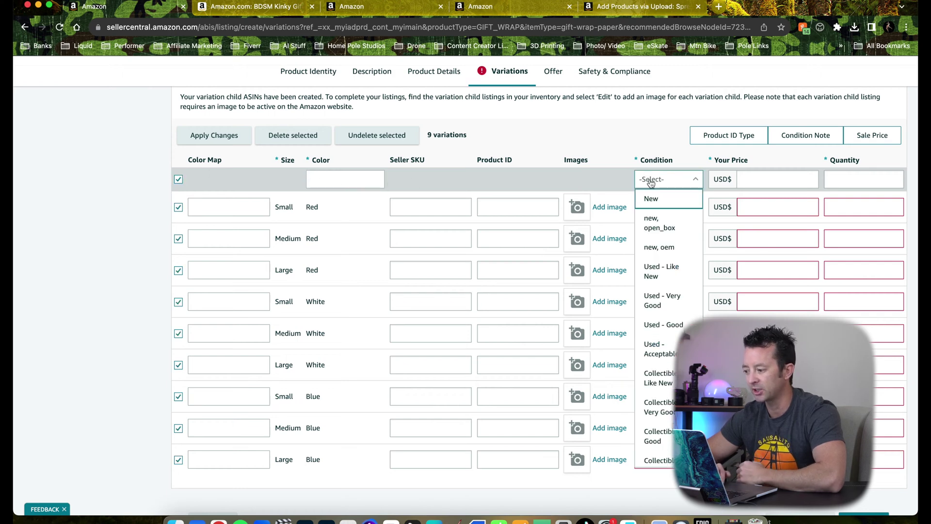
left_click(650, 198)
left_click(761, 181)
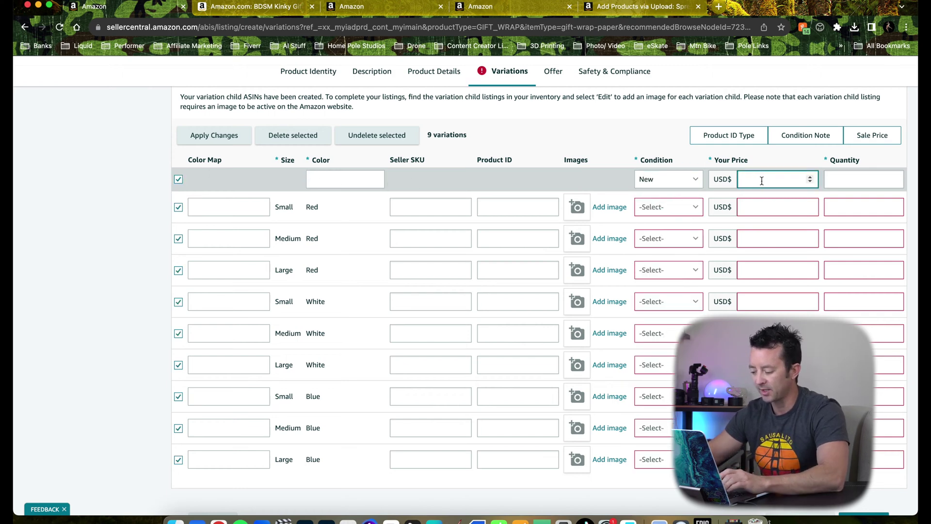
type("9.99")
key("Tab")
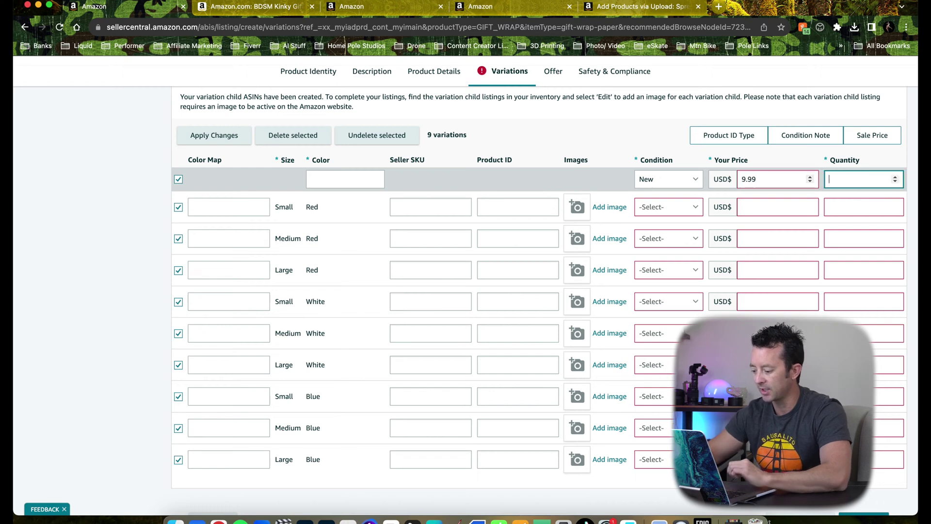
type("999")
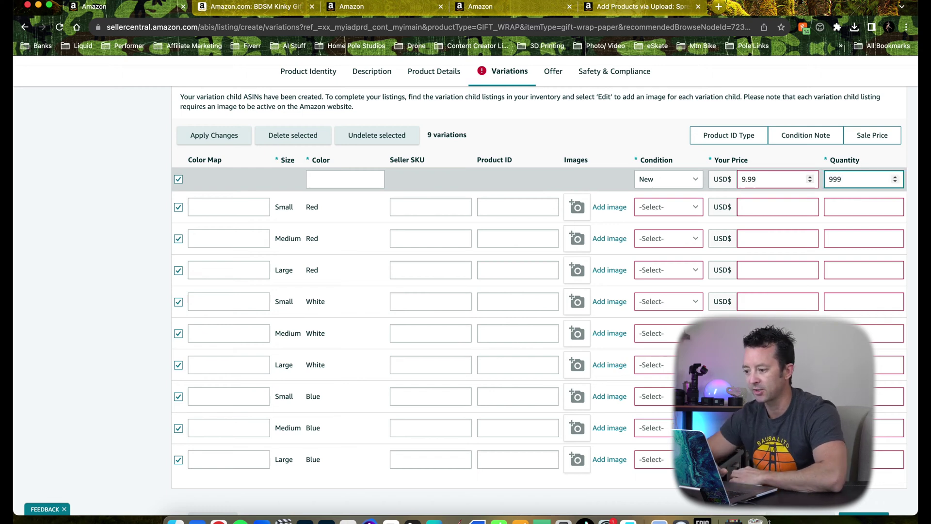
left_click(218, 139)
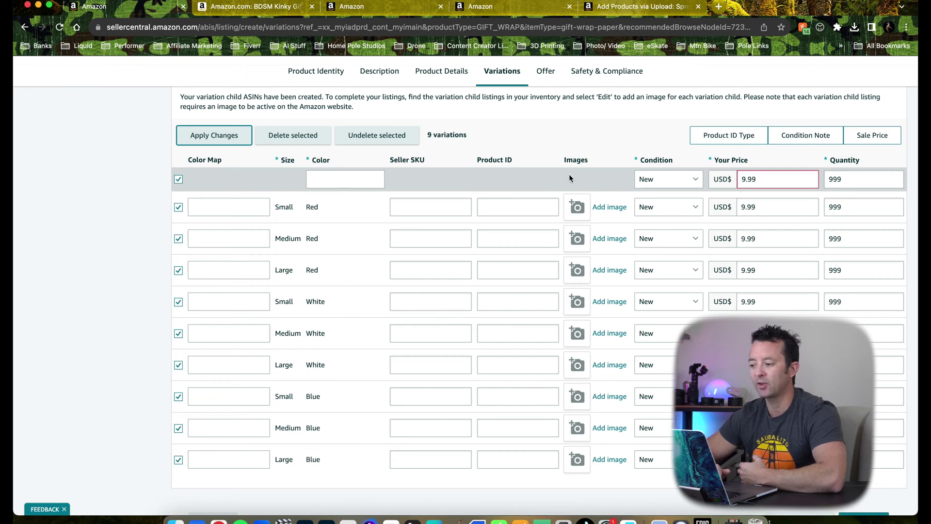
scroll(570, 150, "down", 2)
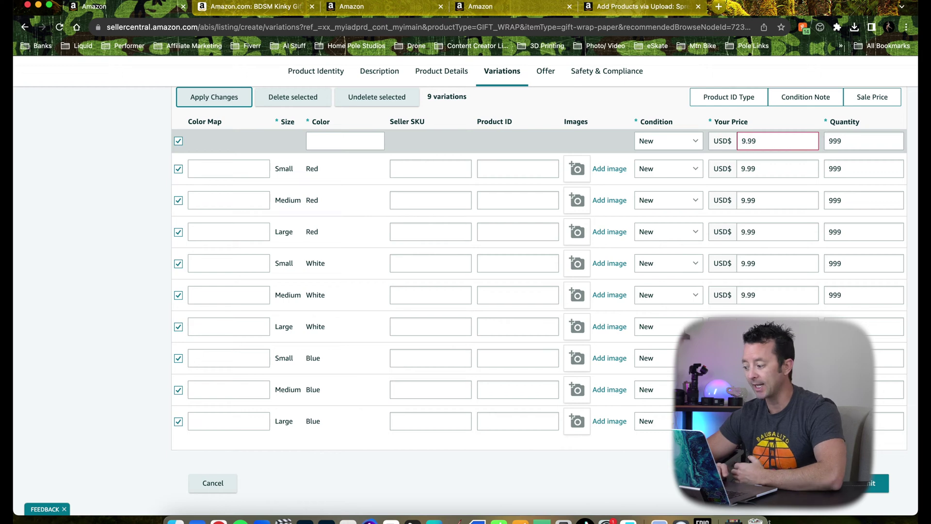
left_click(877, 483)
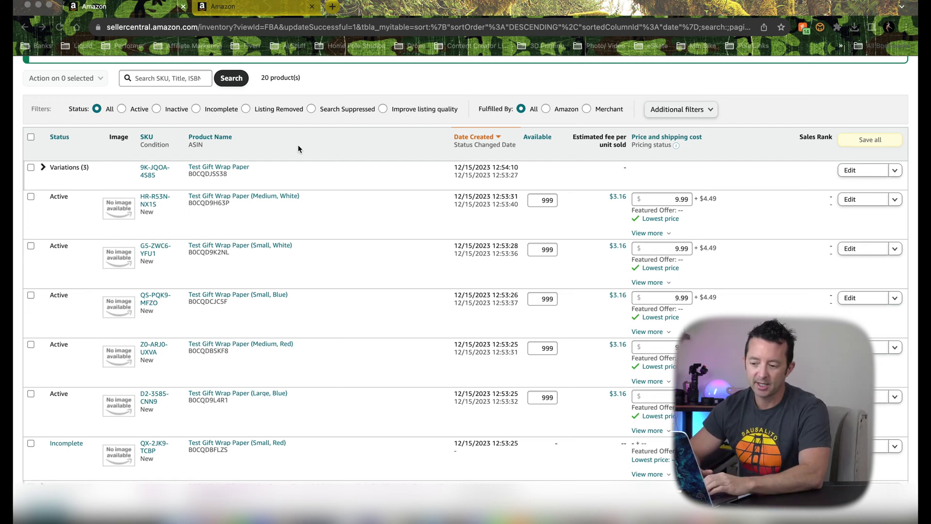
- Expand and collapse the Test Gift Wrap Paper family to check its 3 variations
left_click(43, 172)
left_click(42, 168)
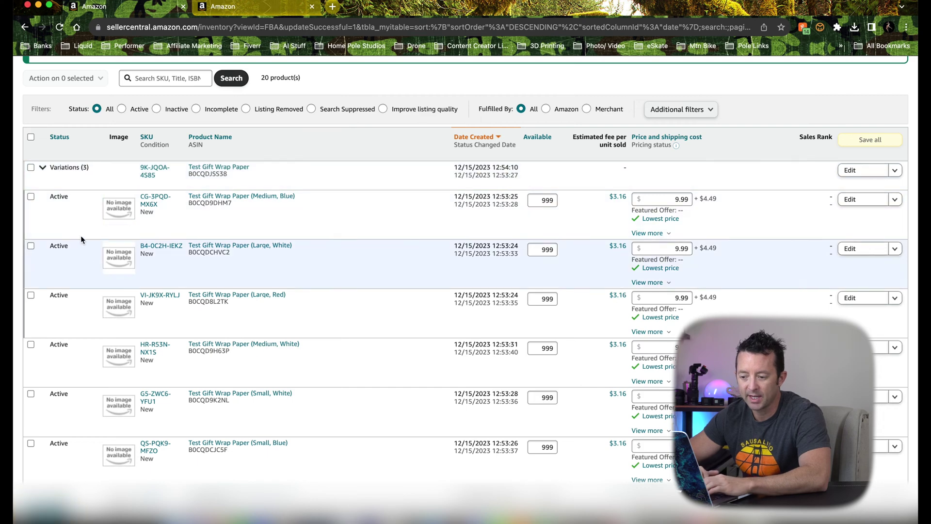
left_click(43, 168)
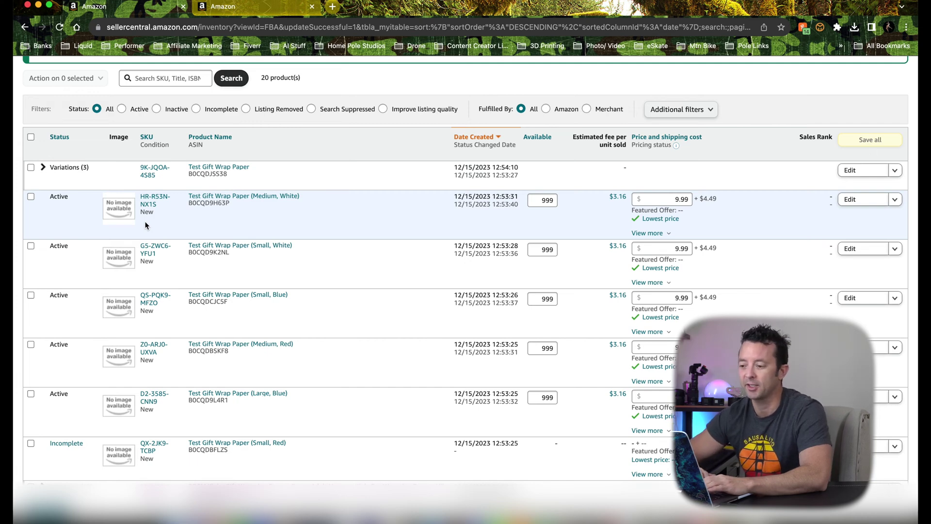
left_click(241, 10)
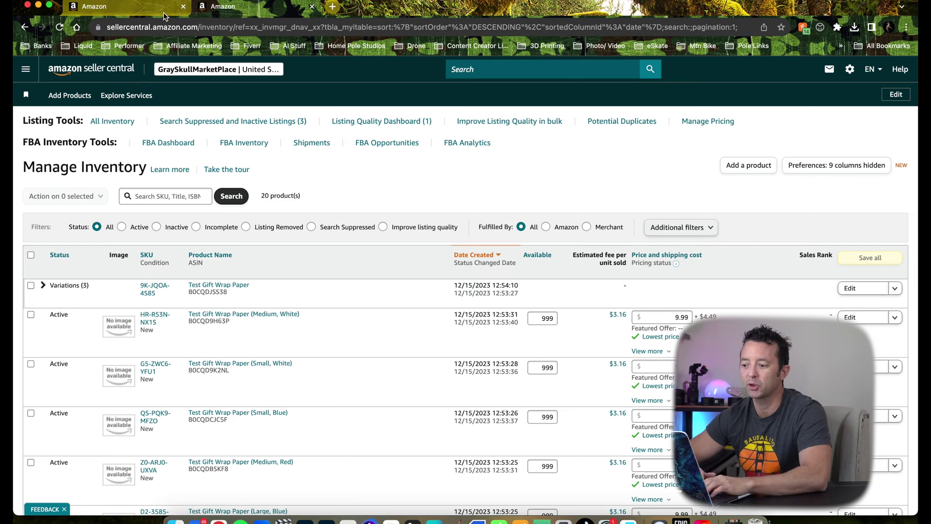
- Search Seller Central for the variation wizard and launch it from the help article
left_click(503, 68)
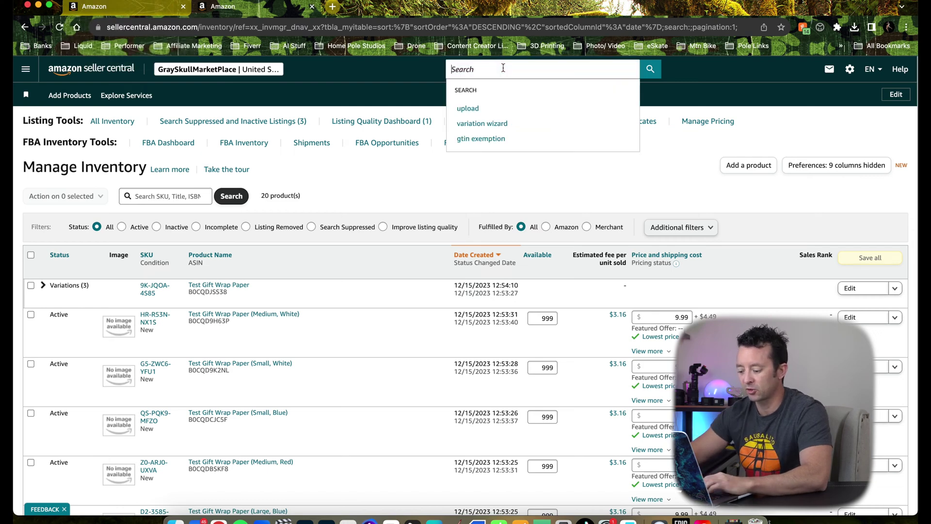
type("vira")
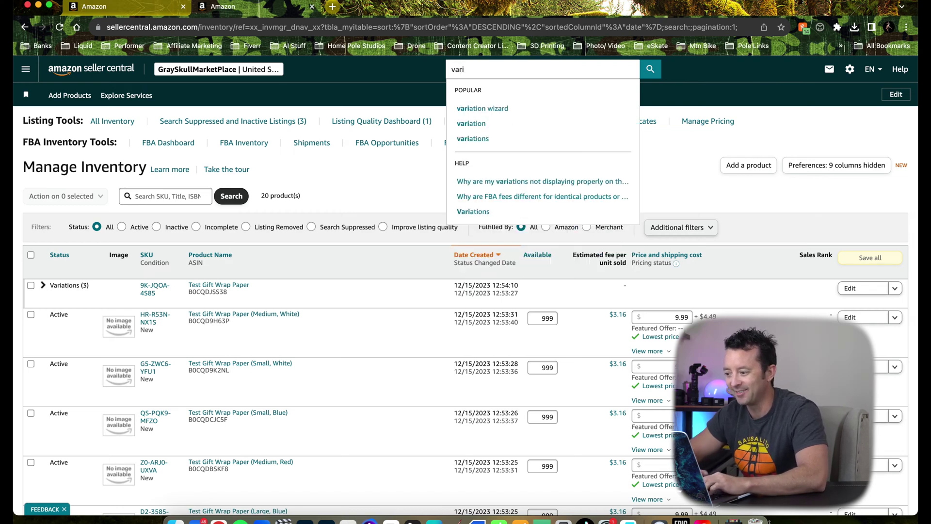
left_click(502, 107)
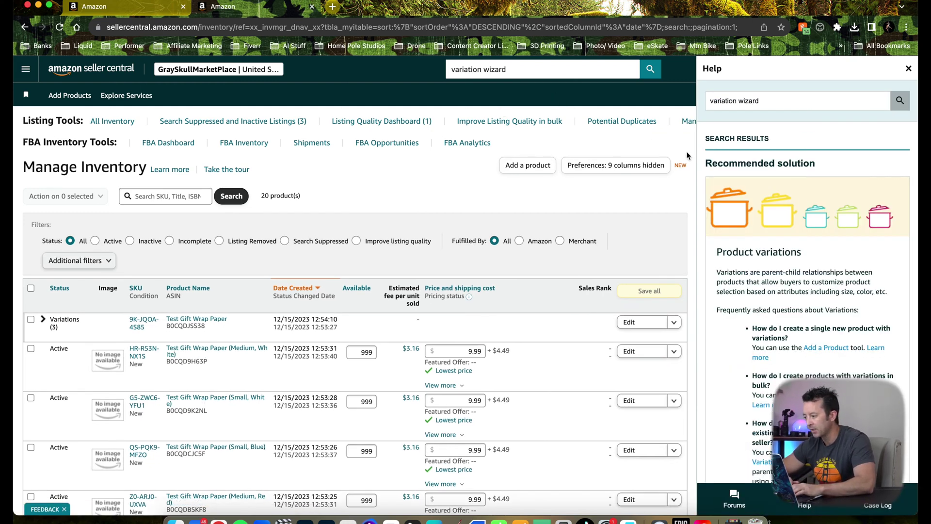
scroll(737, 291, "down", 10)
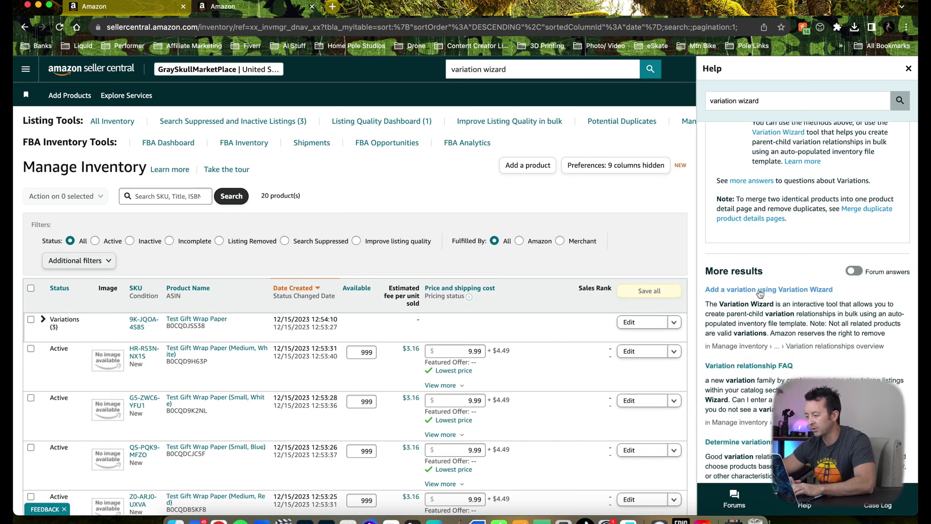
left_click(759, 293)
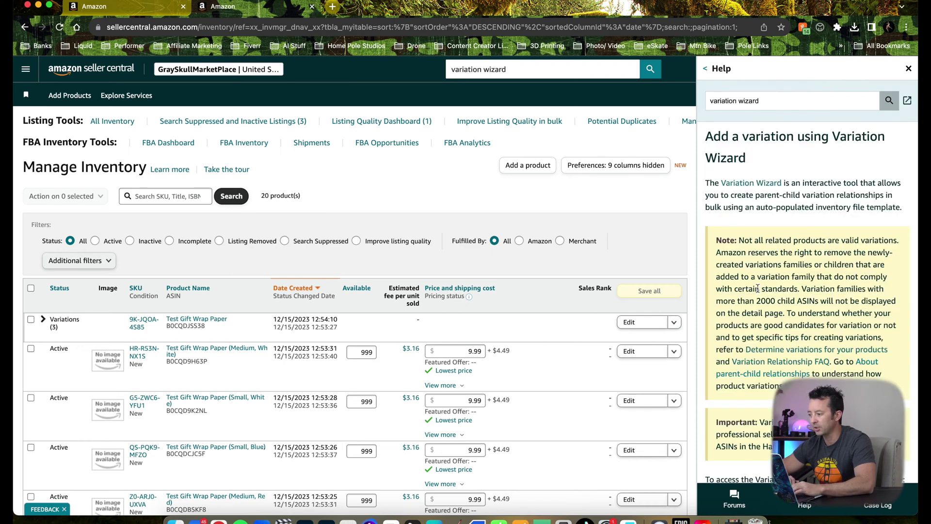
left_click(750, 187)
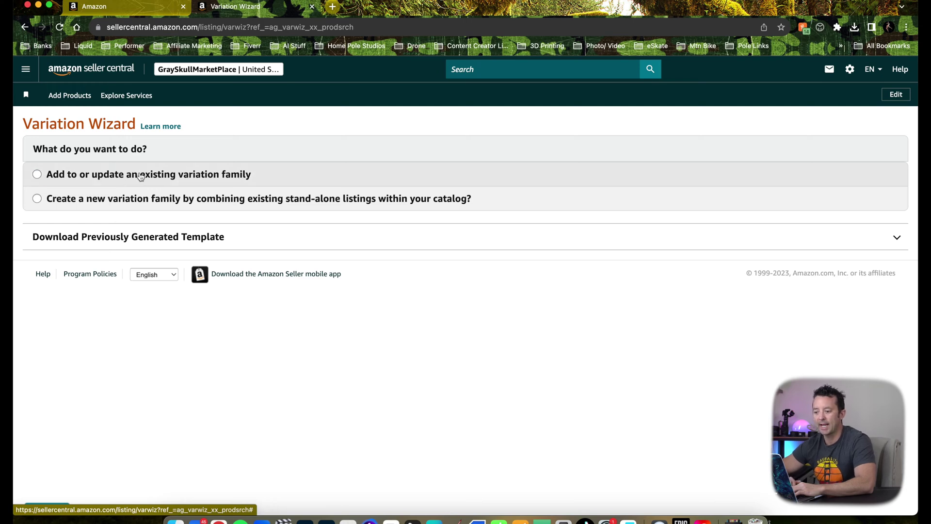
- Choose to update an existing family and search it by parent ASIN B0CQDJSS38 copied from inventory
left_click(142, 176)
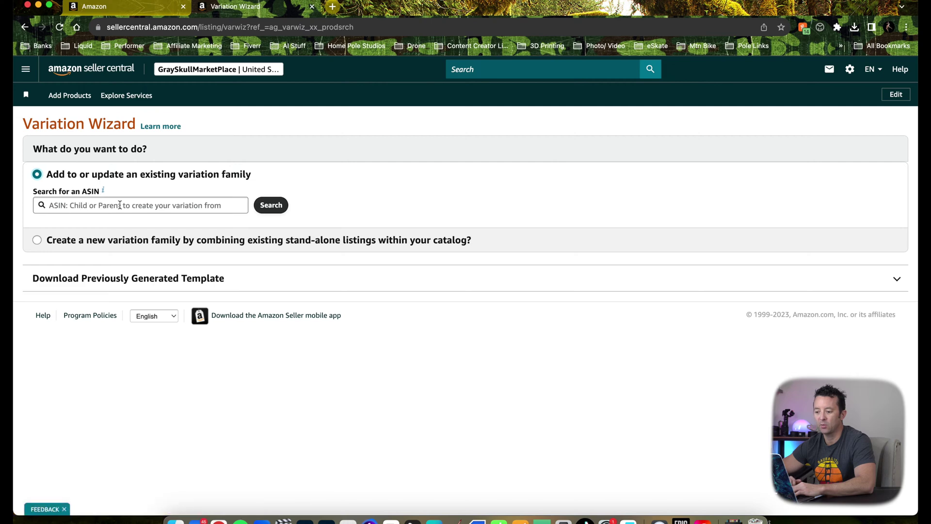
left_click(121, 8)
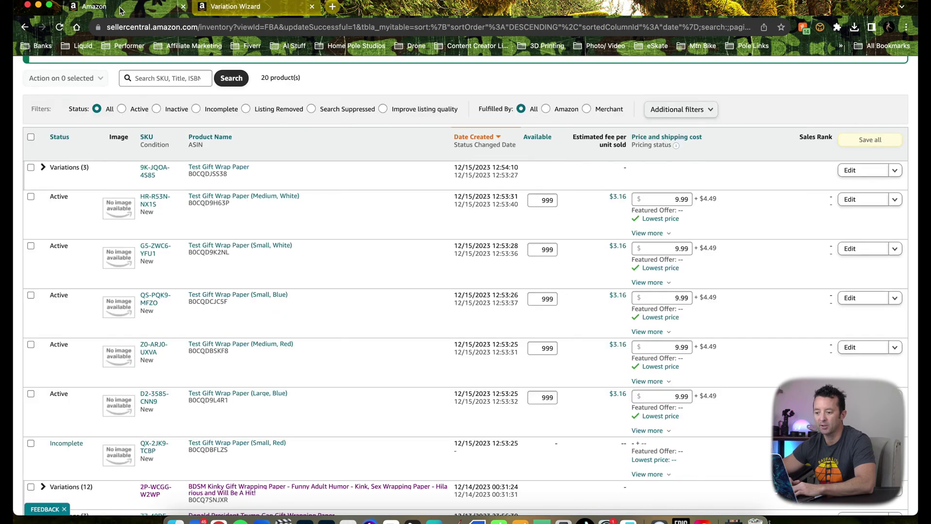
left_click(43, 167)
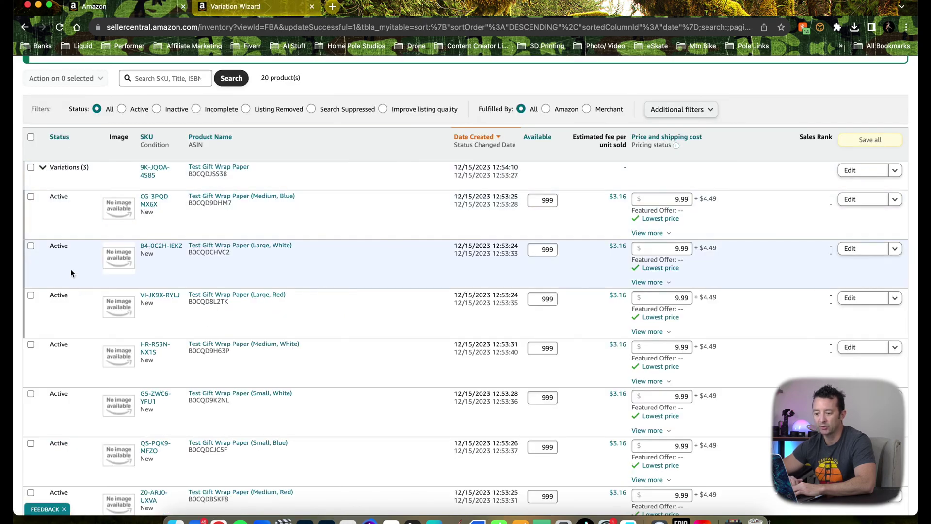
double_click(204, 174)
key("super+c")
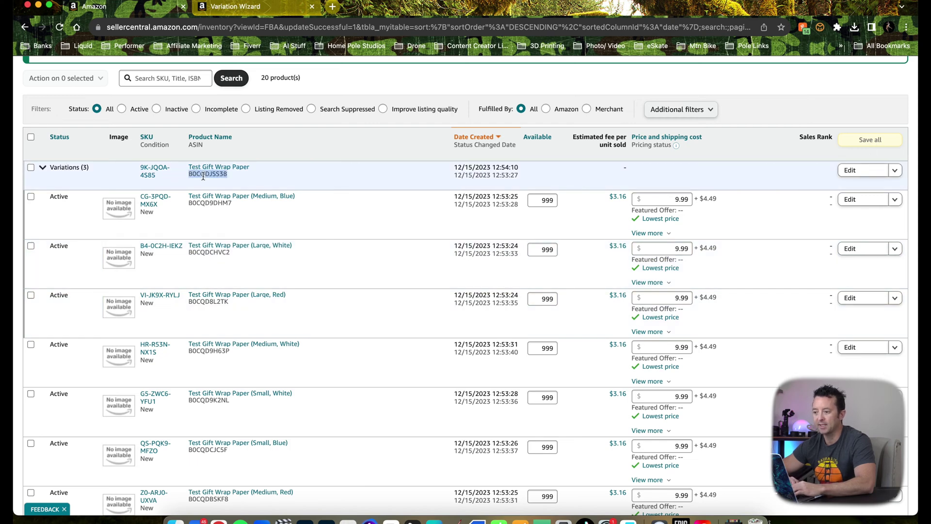
left_click(244, 8)
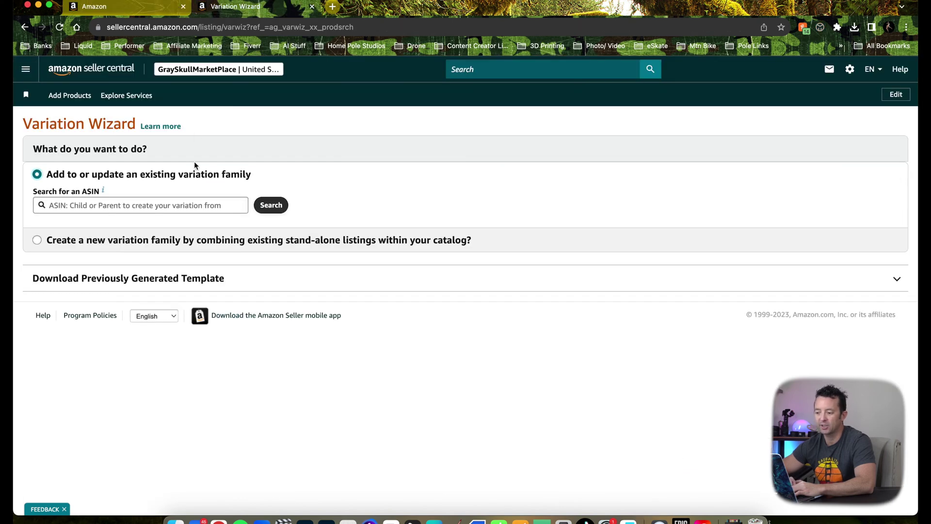
left_click(194, 201)
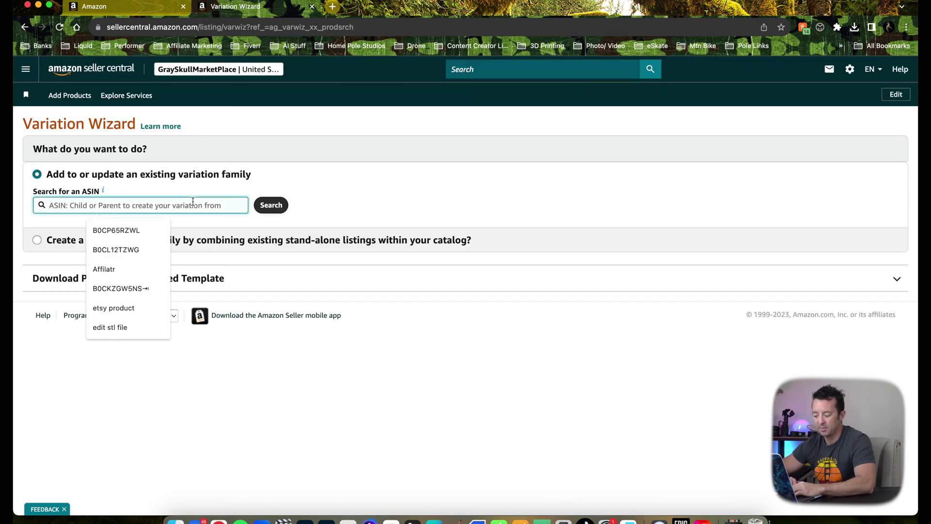
key("super+v")
left_click(271, 206)
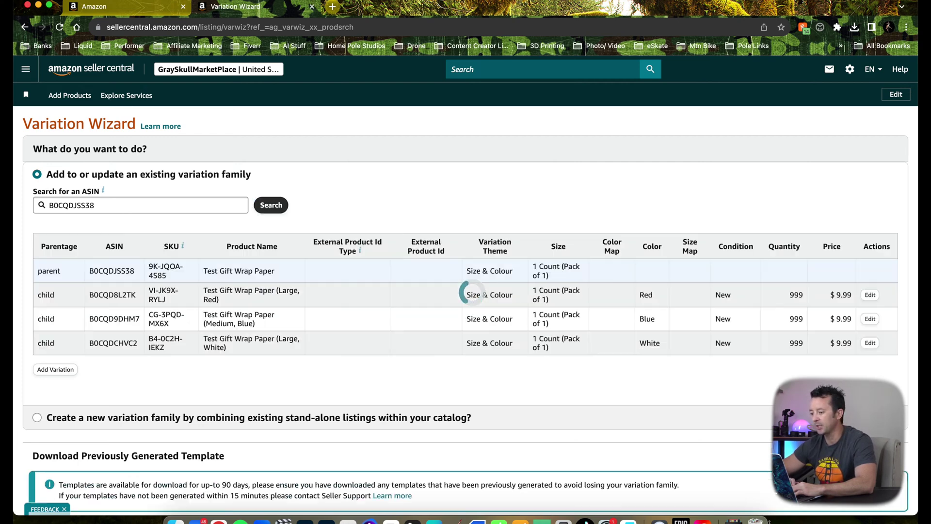
- Save the newly generated variation template as 'test amazon video.xlsm'
scroll(466, 445, "down", 2)
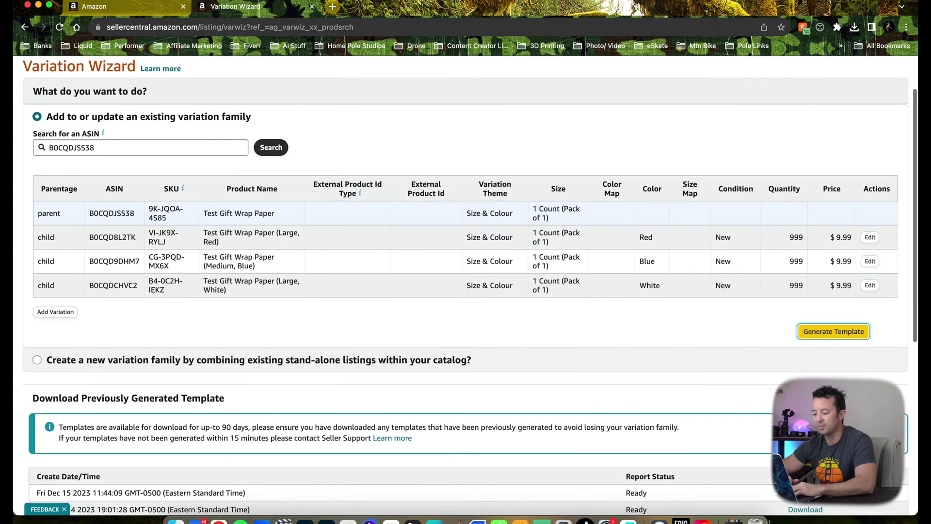
scroll(518, 399, "down", 1)
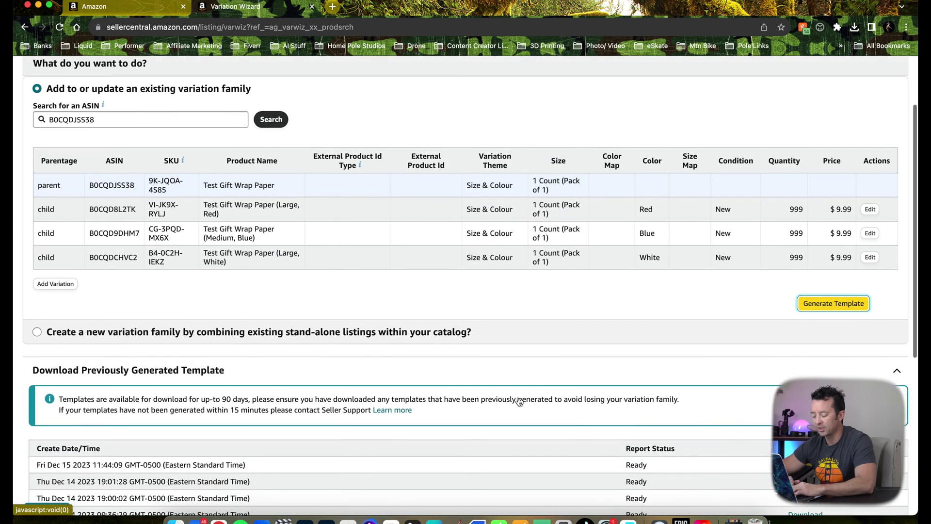
scroll(518, 397, "down", 1)
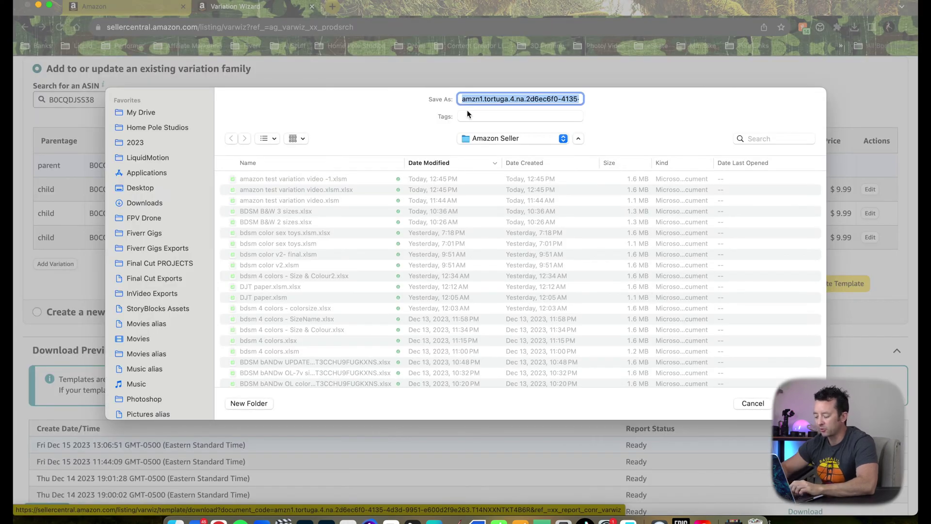
type("test aam")
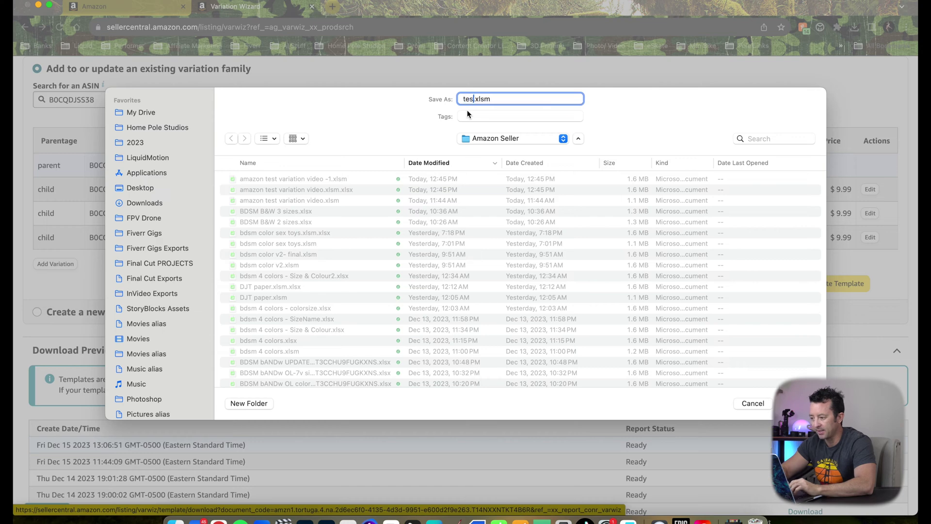
key("BackSpace")
key("BackSpace")
type("mazon")
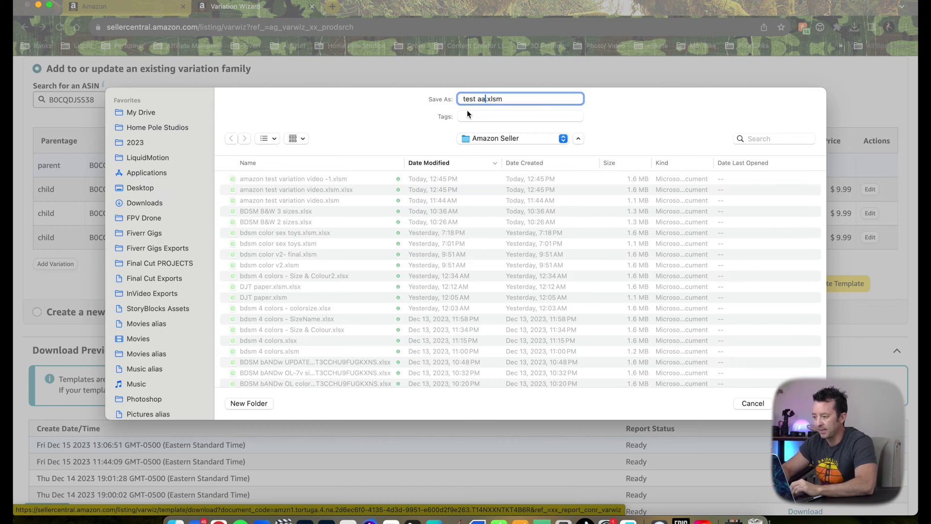
type(" video")
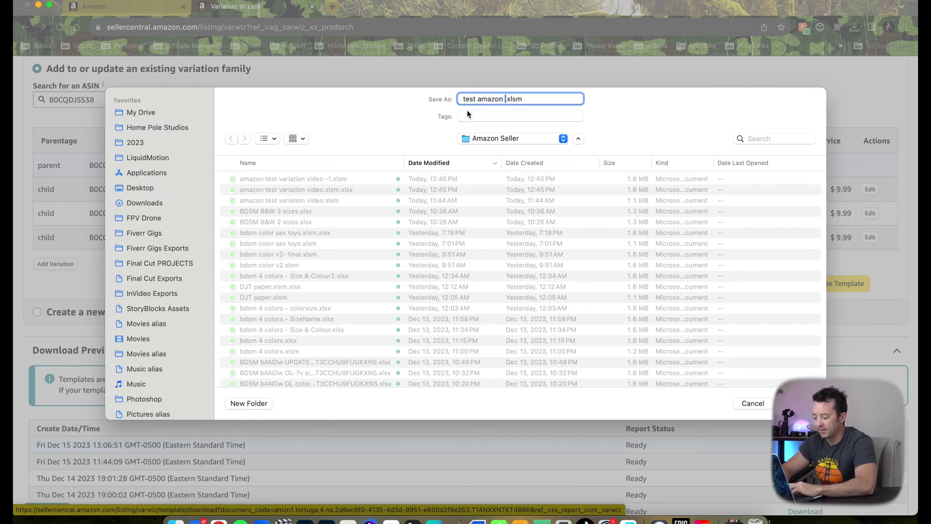
key("Return")
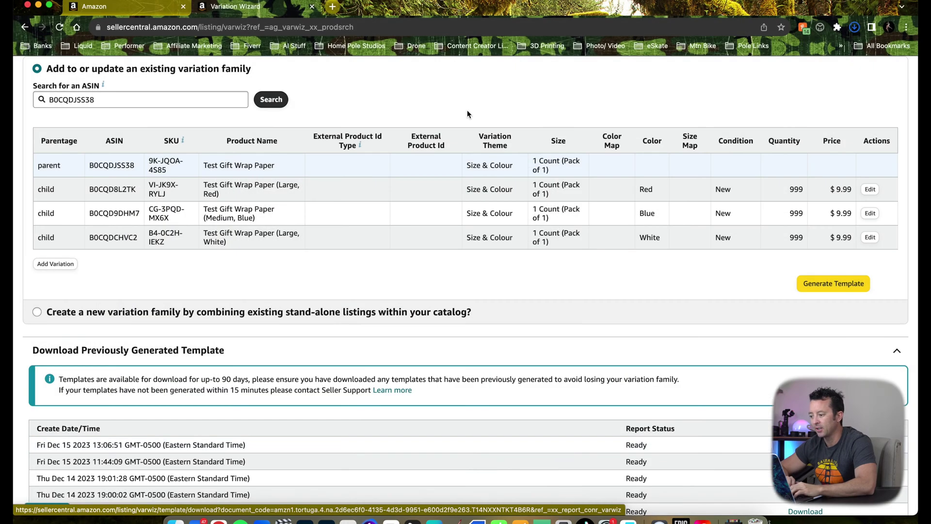
left_click(533, 99)
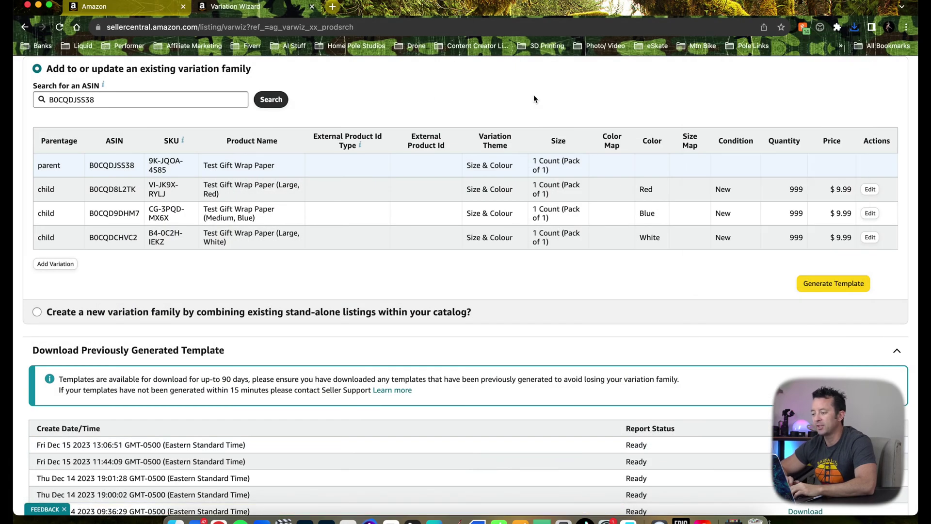
- Open the downloaded test amazon video.xlsm in Google Sheets in a new tab
left_click(332, 7)
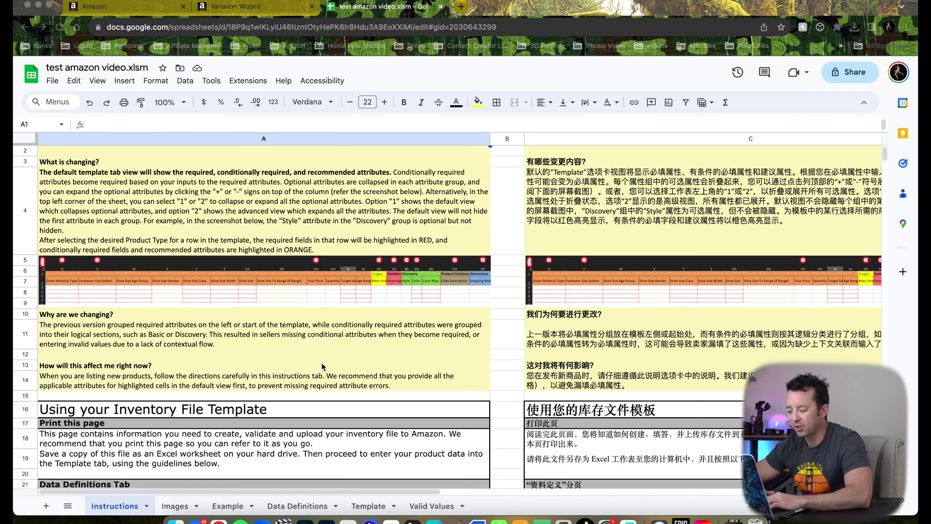
scroll(286, 338, "down", 5)
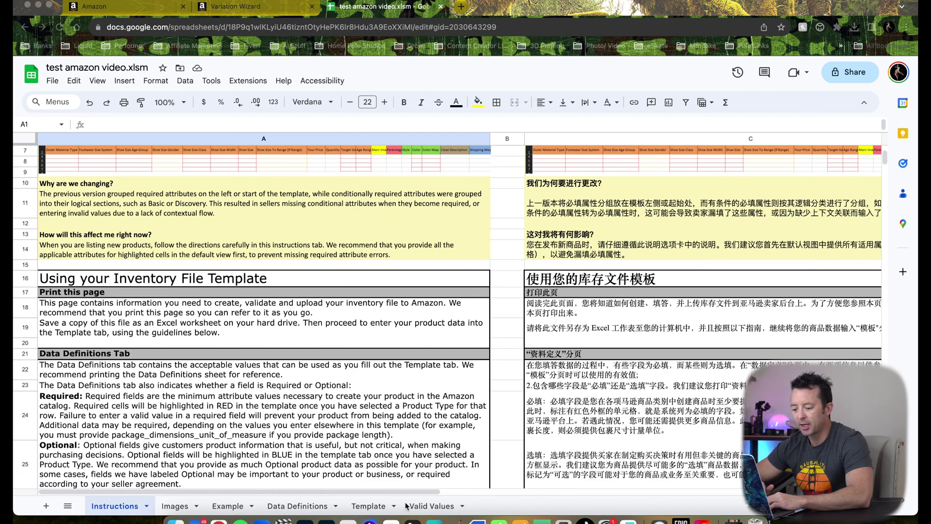
scroll(159, 357, "down", 3)
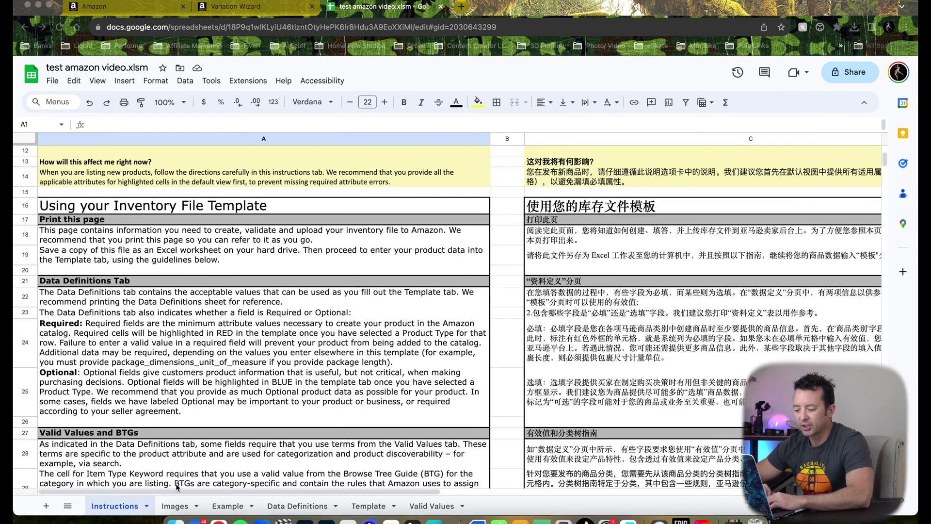
left_click(179, 508)
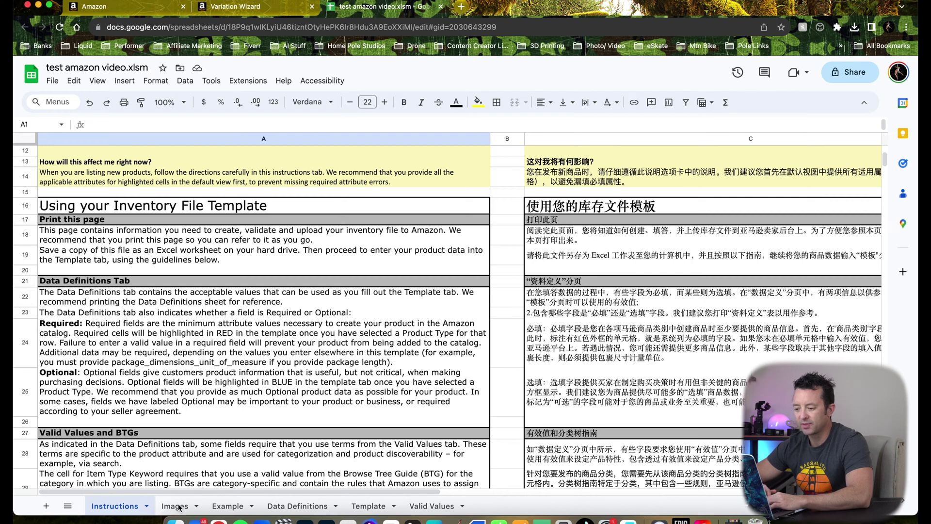
- Look through the Images, Example and Data Definitions sheets
left_click(179, 507)
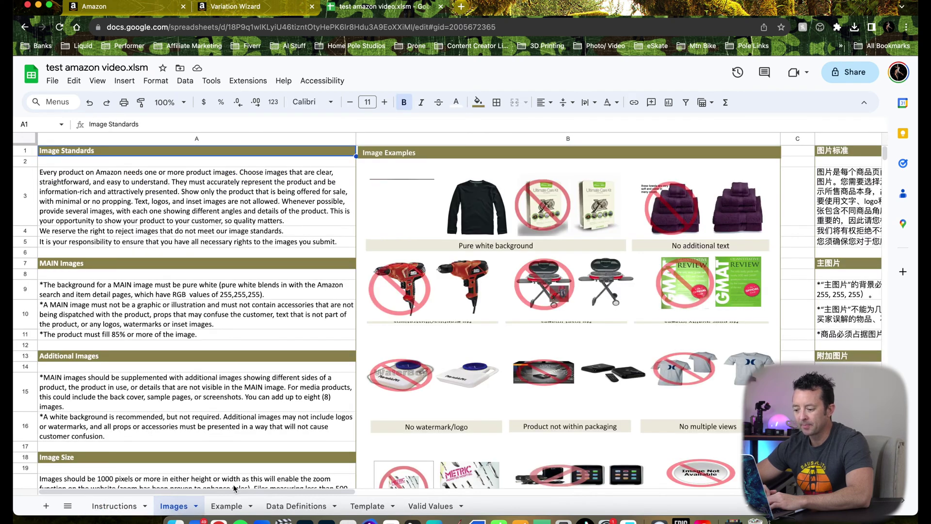
left_click(225, 506)
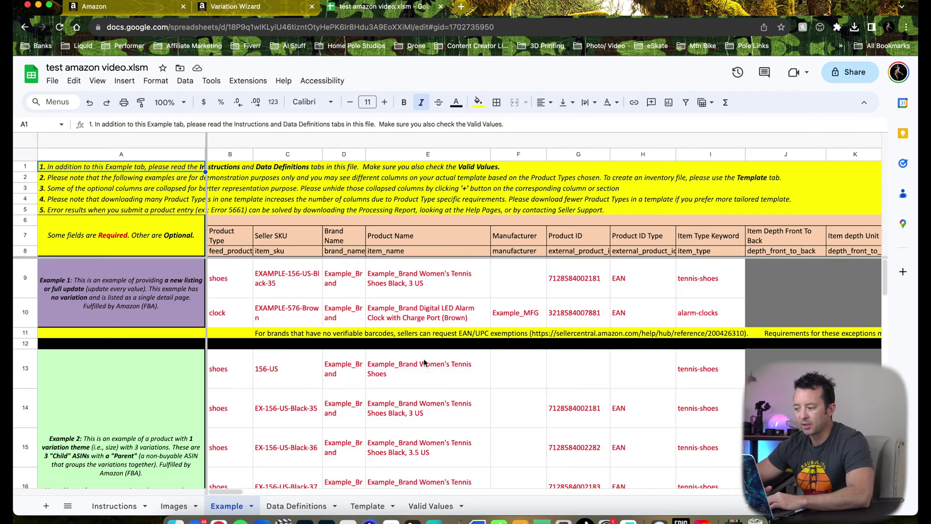
left_click(307, 507)
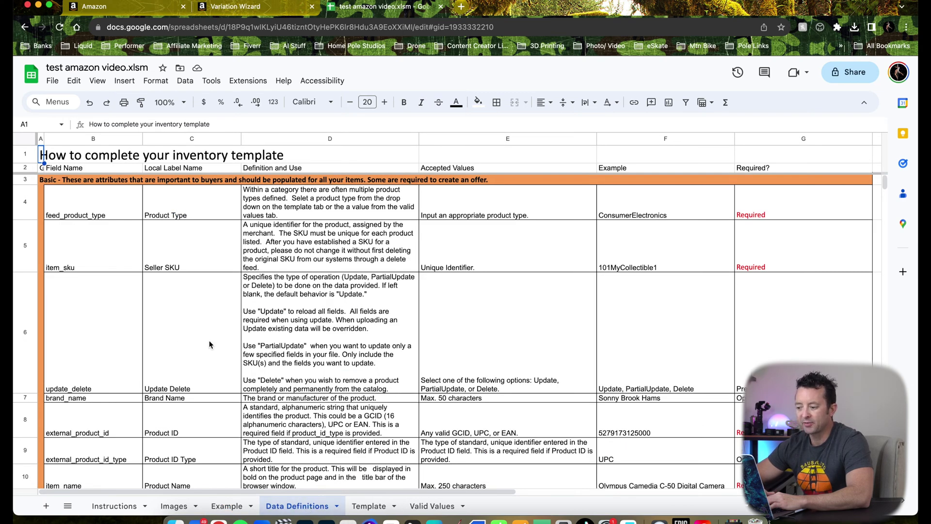
scroll(108, 228, "down", 2)
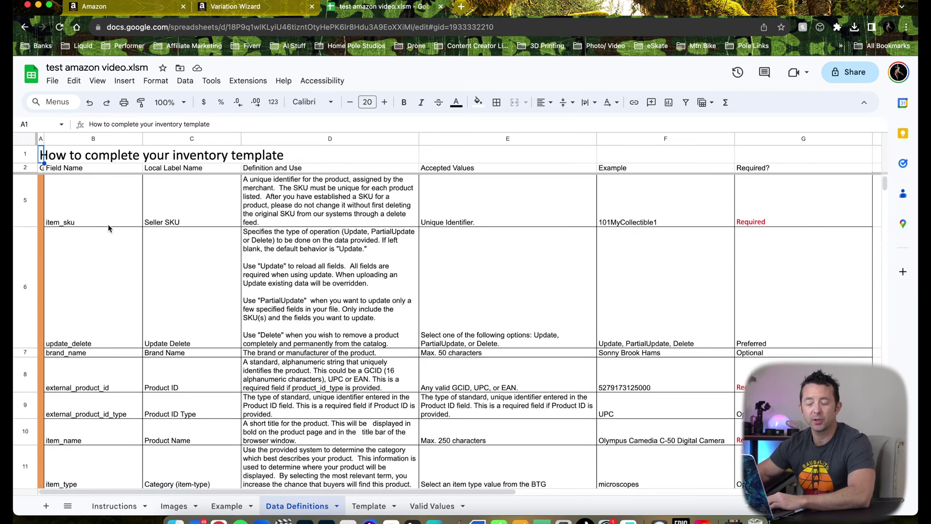
scroll(108, 228, "down", 1)
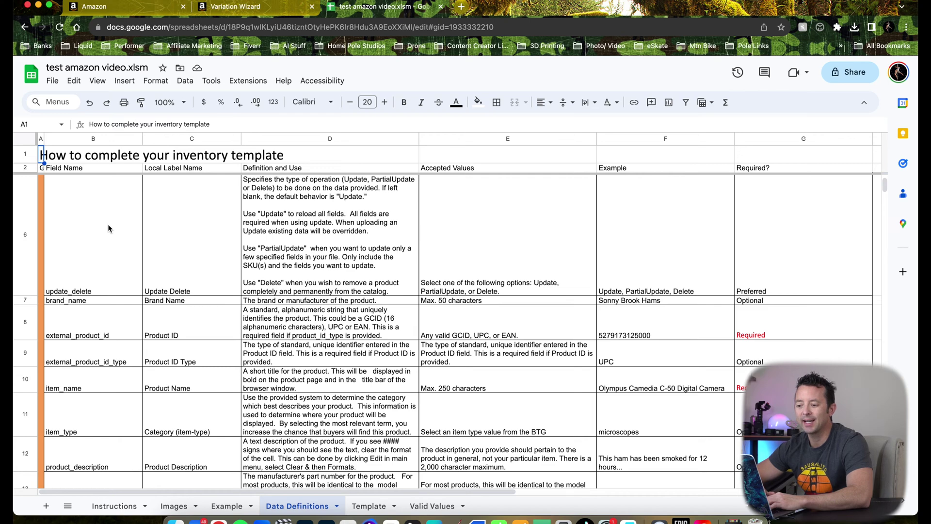
scroll(108, 228, "up", 2)
- Check the item_sku / Seller SKU definition, glance at Valid Values, and return to Template
left_click(77, 246)
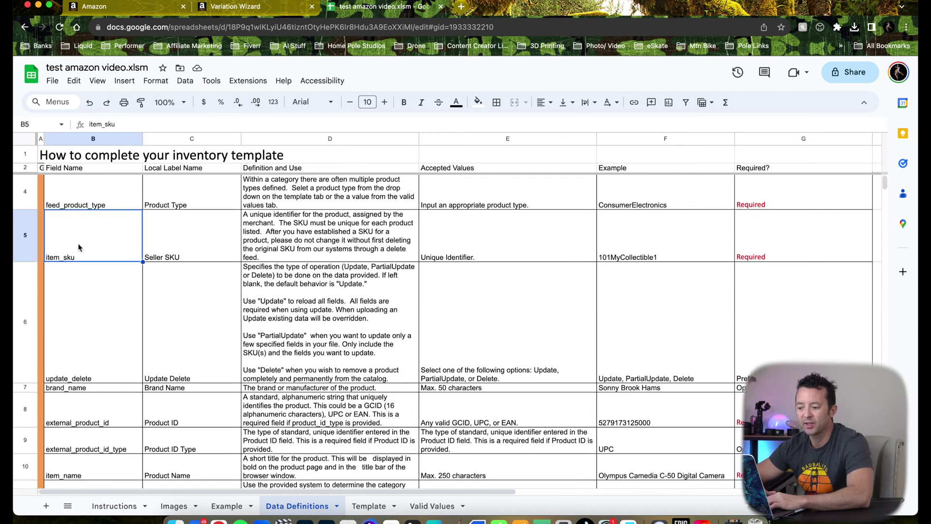
left_click(173, 242)
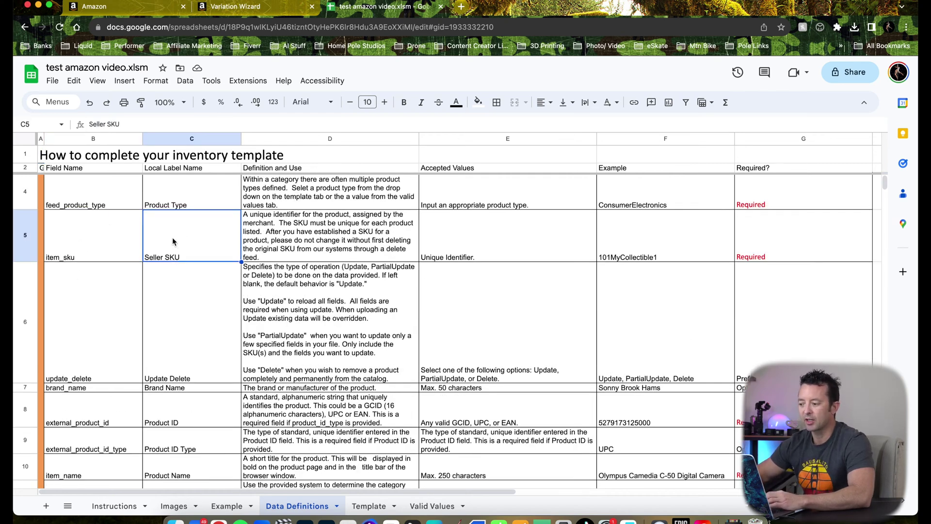
scroll(278, 250, "down", 5)
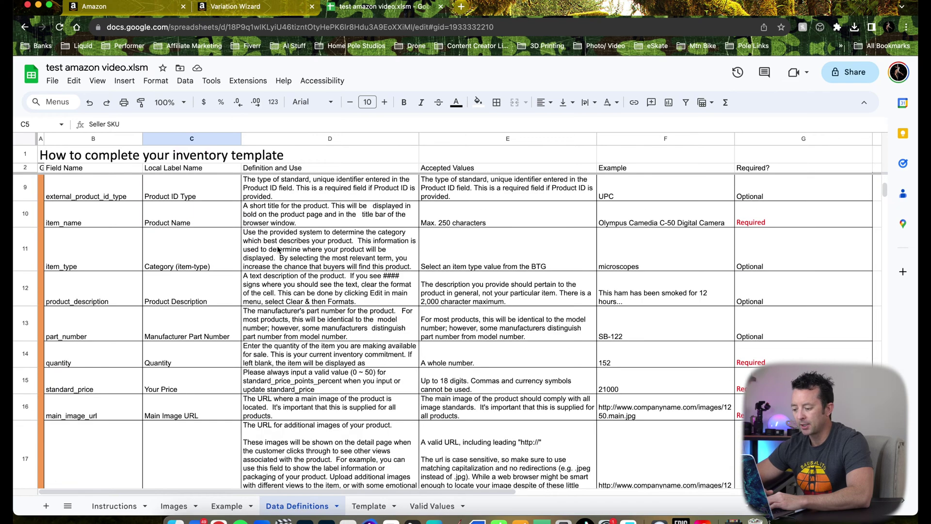
left_click(366, 506)
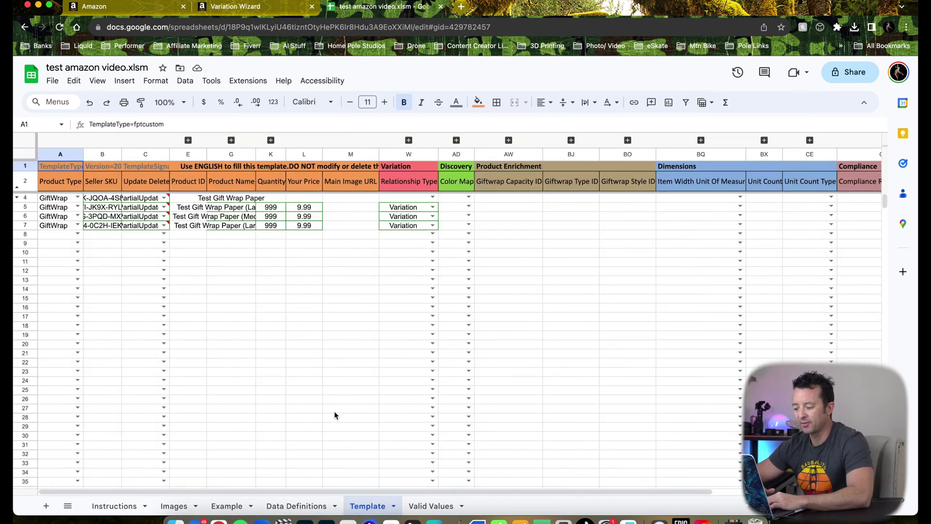
left_click(430, 504)
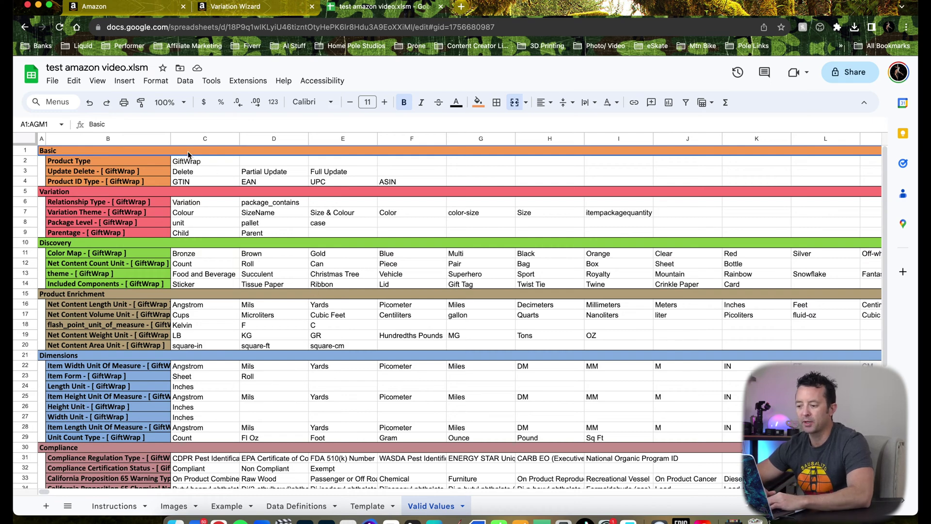
left_click(368, 506)
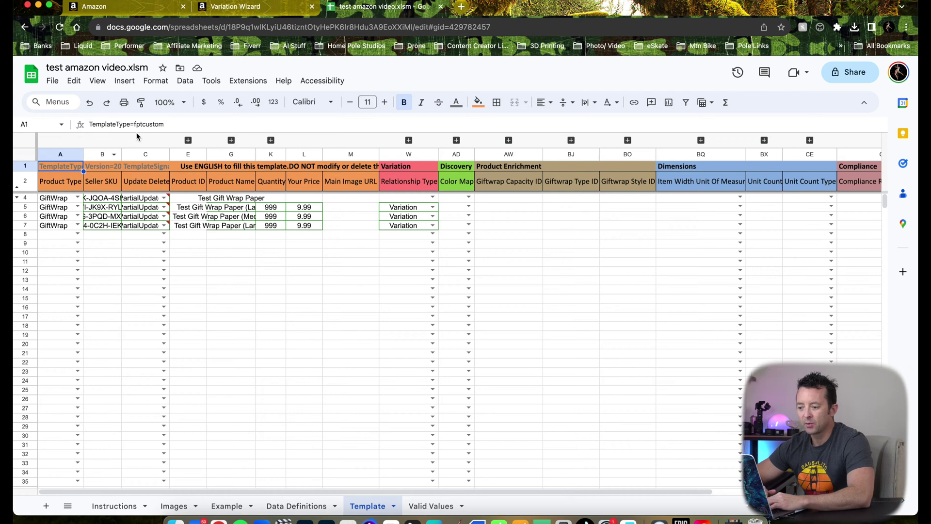
- Widen columns B and C and reveal hidden columns D (Brand Name) and F (Product ID)
left_click_drag(170, 154, 202, 156)
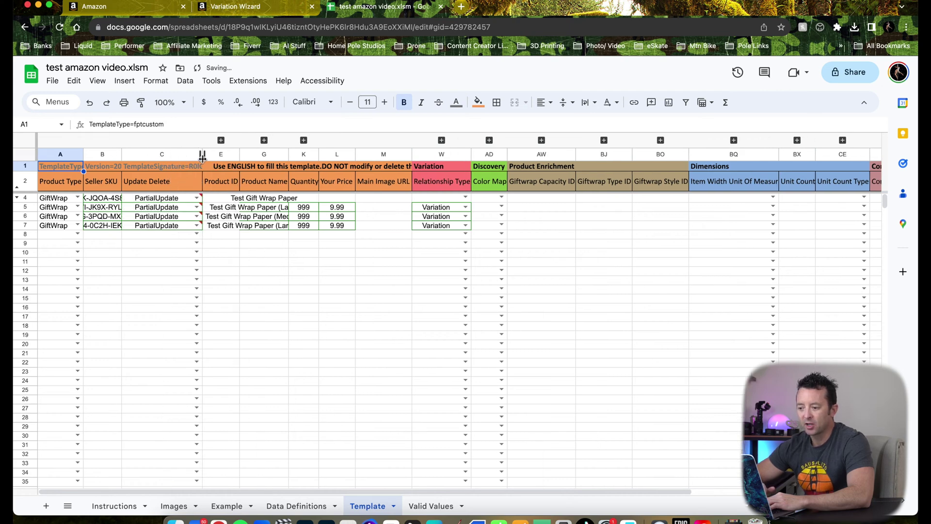
left_click_drag(121, 156, 171, 155)
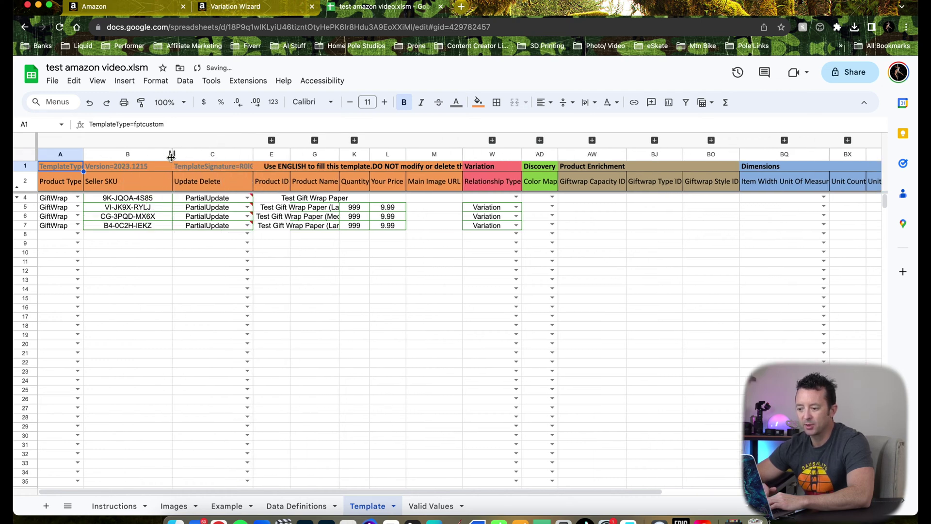
left_click(272, 141)
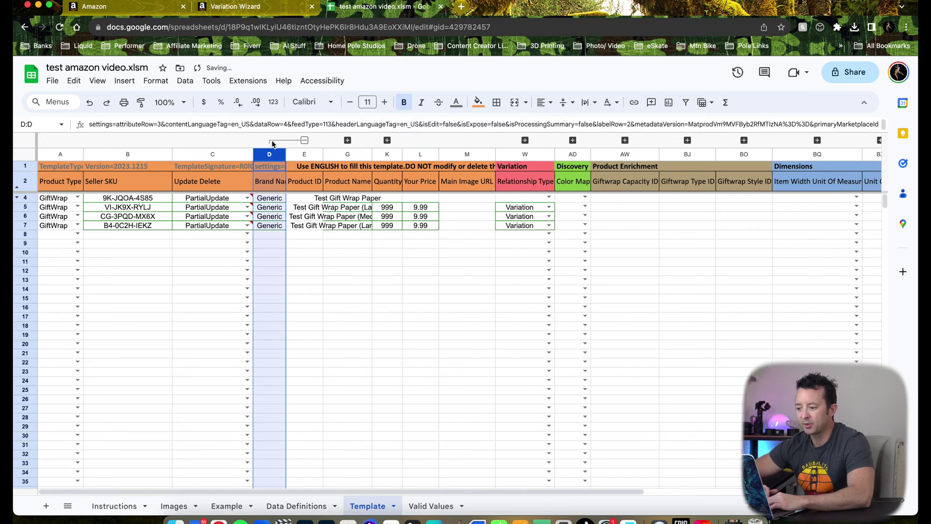
left_click(347, 141)
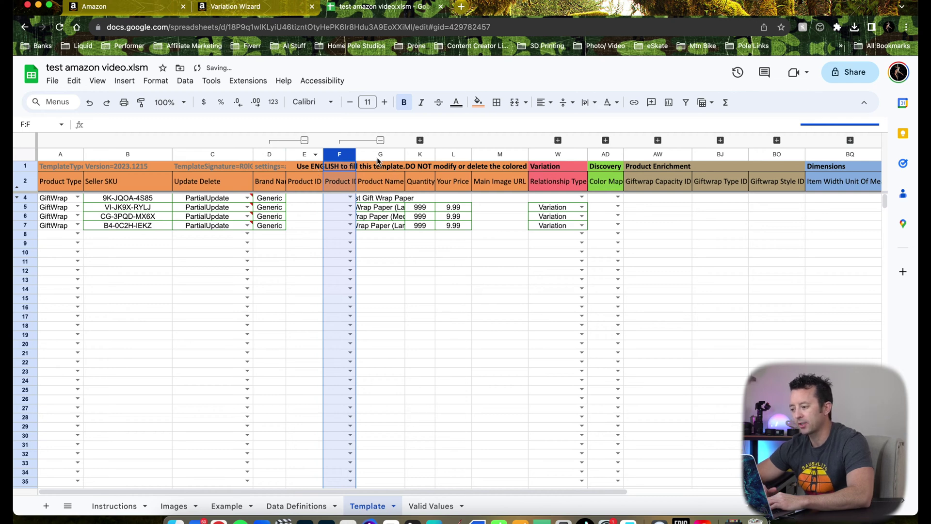
- Expand the hidden column groups X–AC and AE–AV, then select parent row 4
left_click(606, 140)
scroll(623, 215, "right", 5)
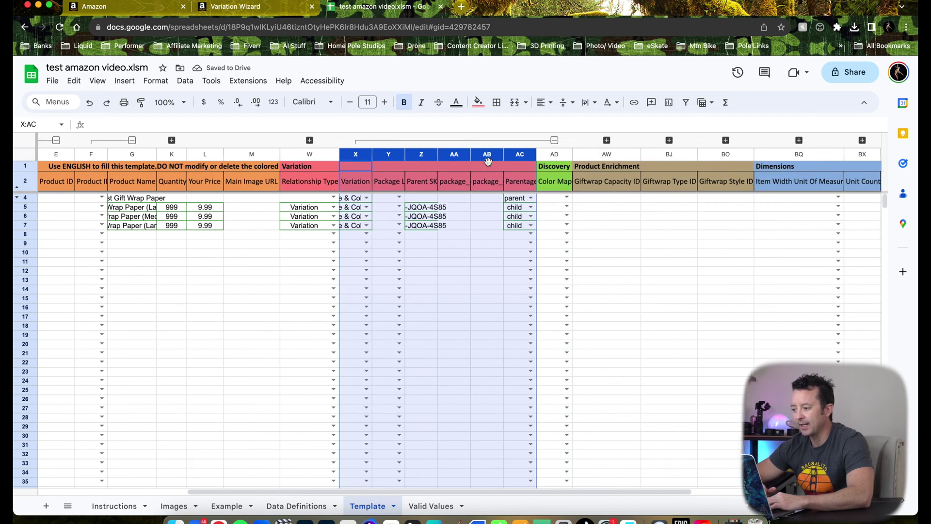
left_click(606, 140)
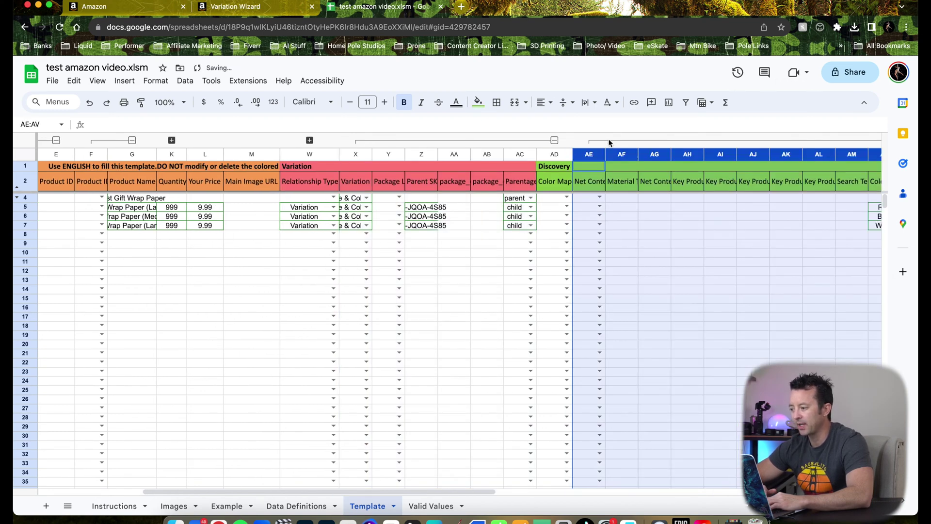
scroll(610, 215, "right", 10)
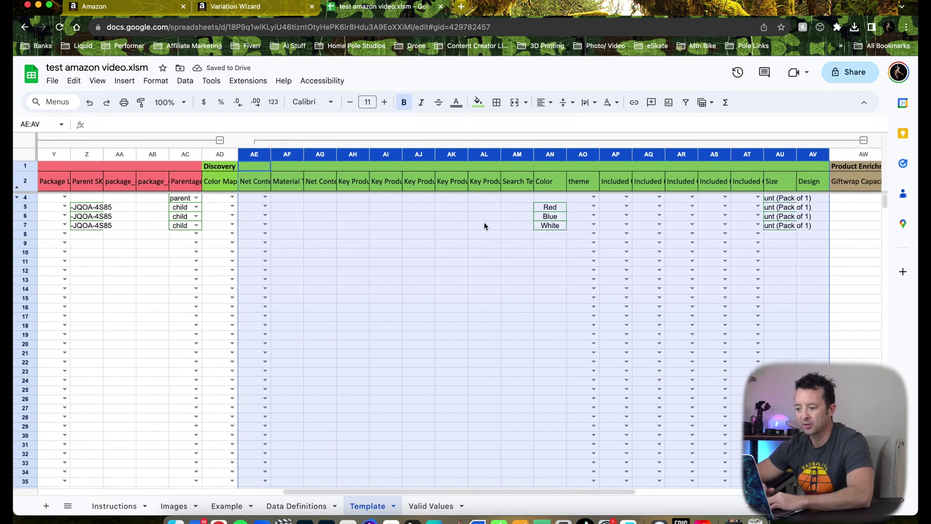
scroll(484, 224, "left", 15)
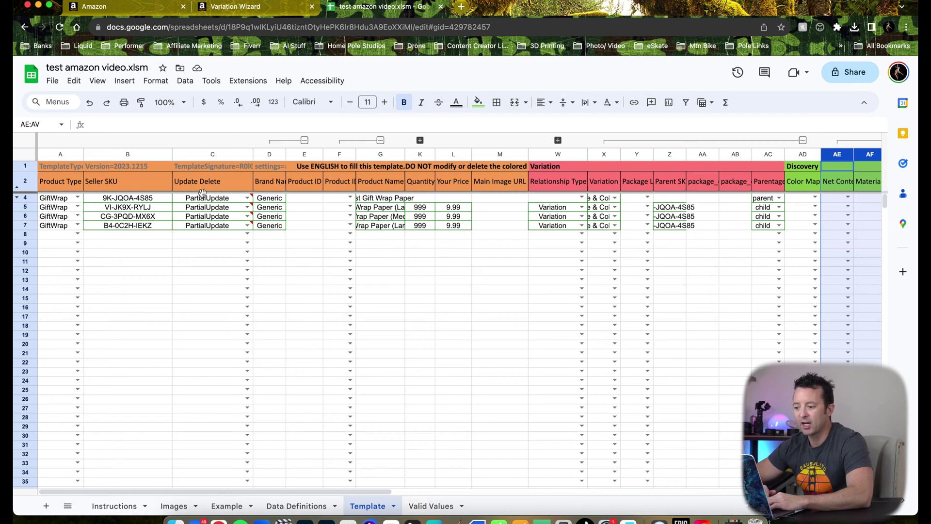
left_click(30, 198)
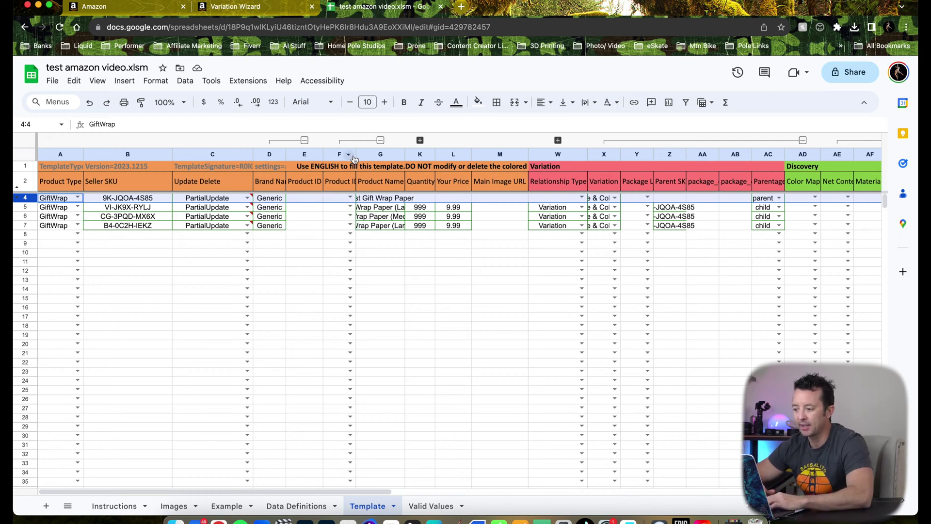
left_click(102, 10)
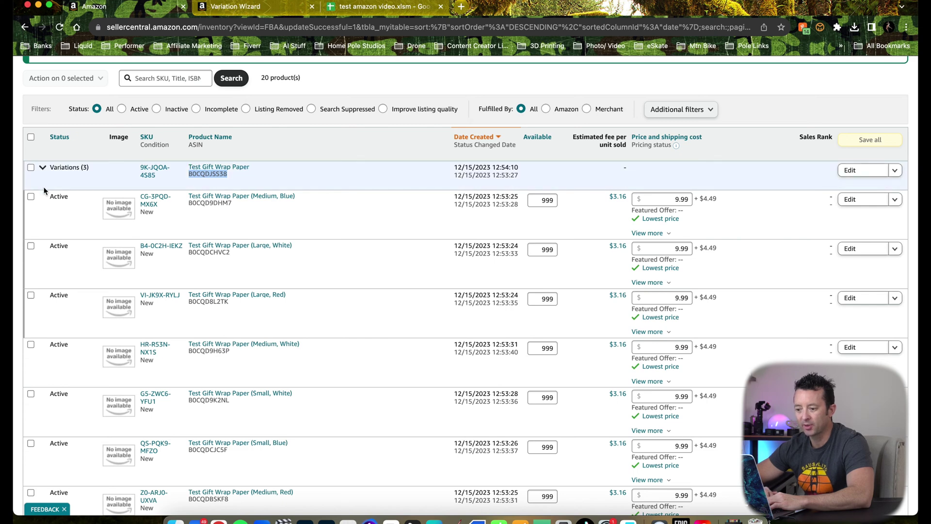
- Collapse the gift wrap variations group, widen the template's Product ID Type and Product ID columns
left_click(43, 168)
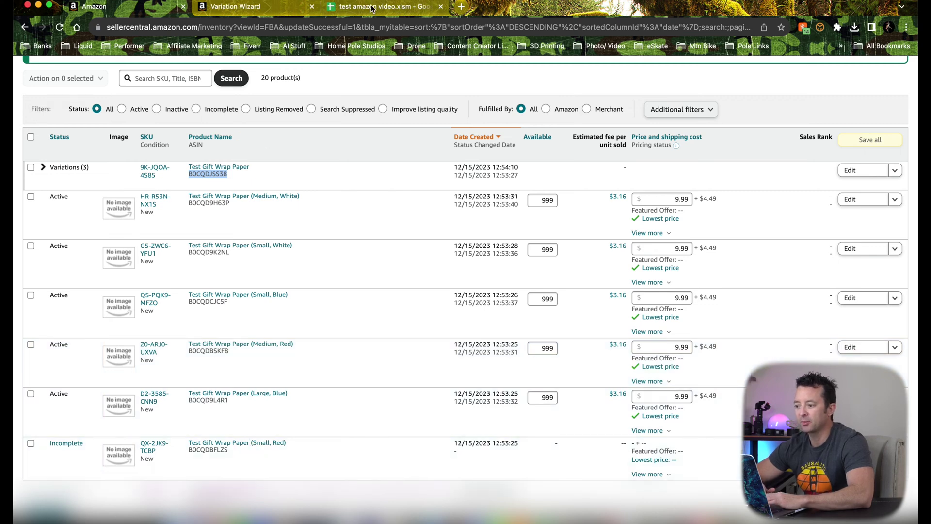
left_click_drag(372, 8, 256, 10)
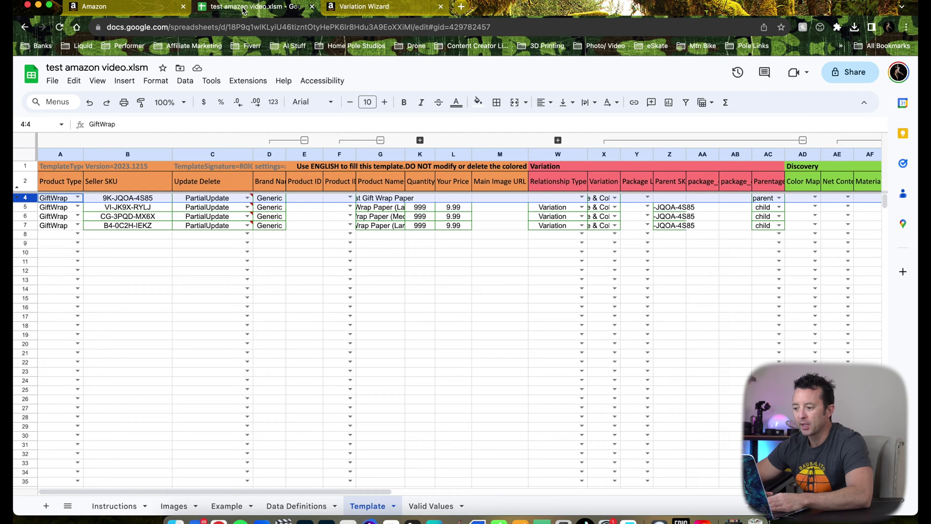
left_click_drag(363, 154, 420, 154)
left_click_drag(323, 154, 346, 153)
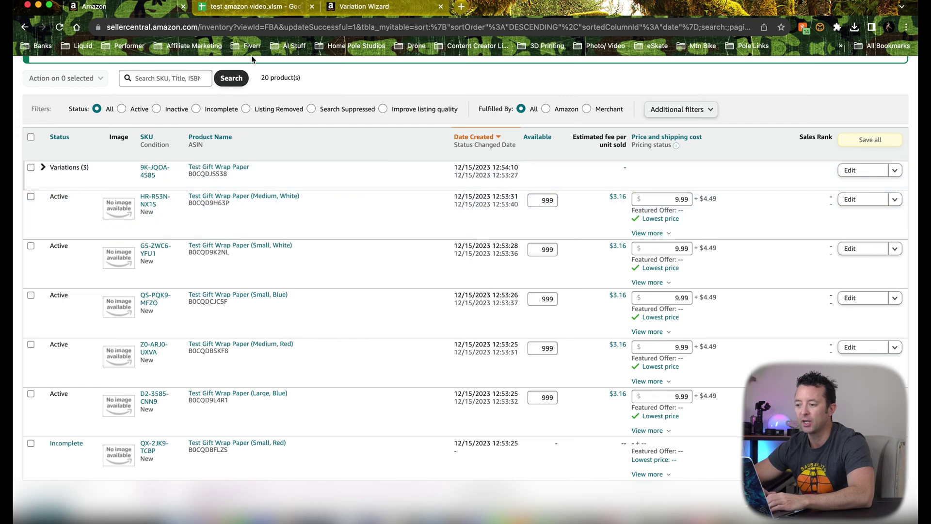
left_click_drag(162, 204, 141, 197)
key("super+c")
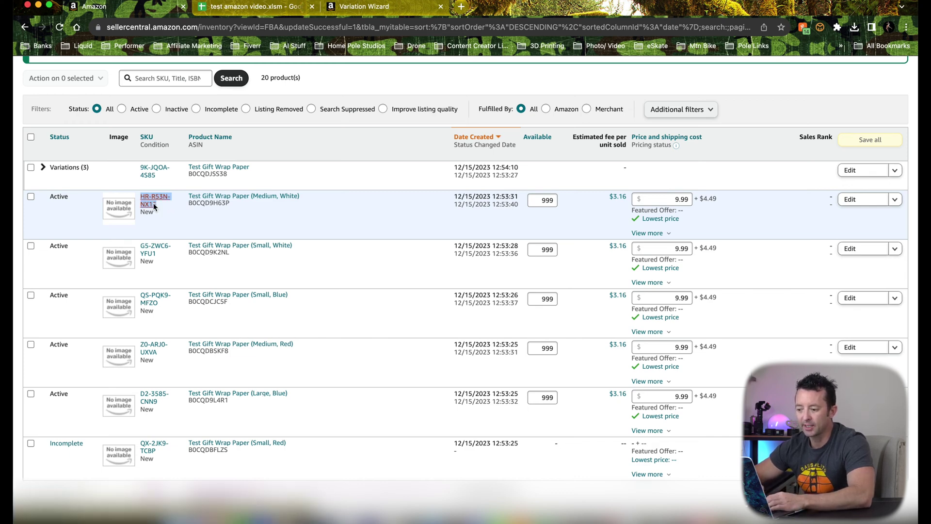
- Copy the Medium, White listing's SKU from inventory into cell B8
right_click(153, 203)
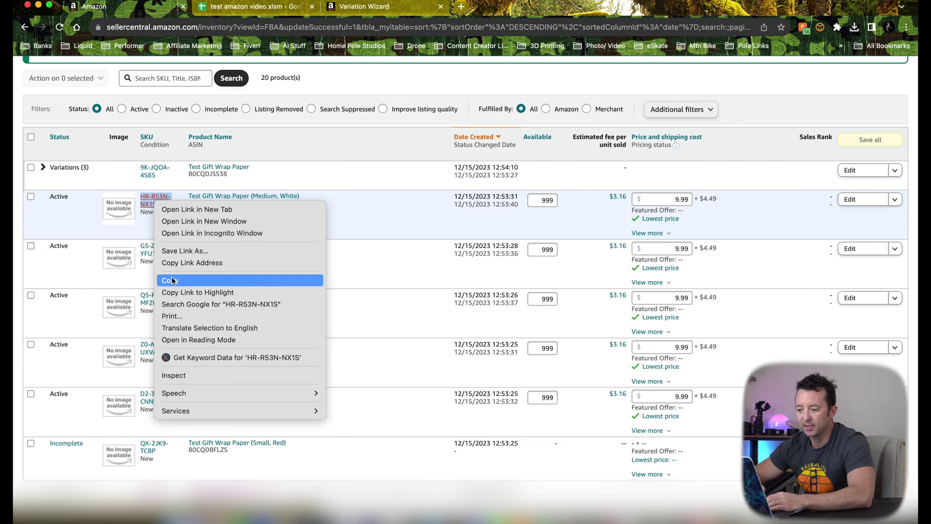
left_click(147, 229)
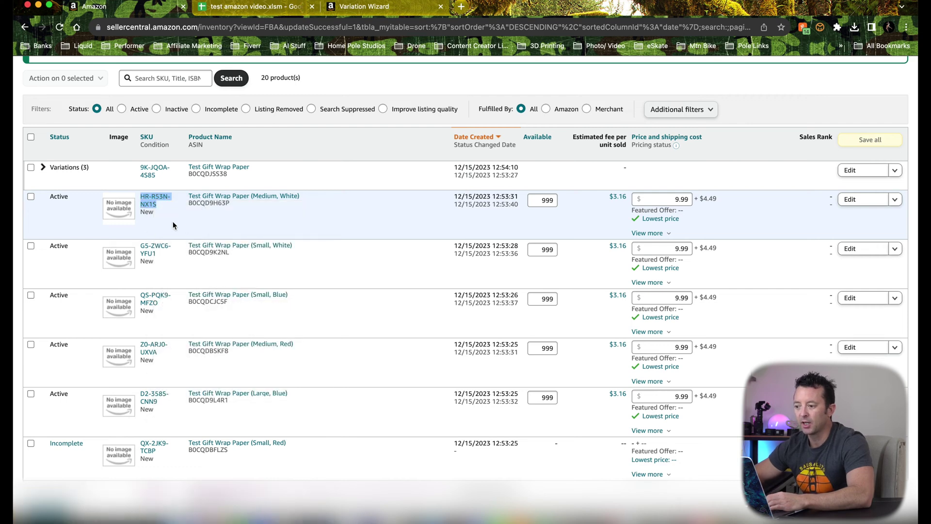
key("ctrl+Tab")
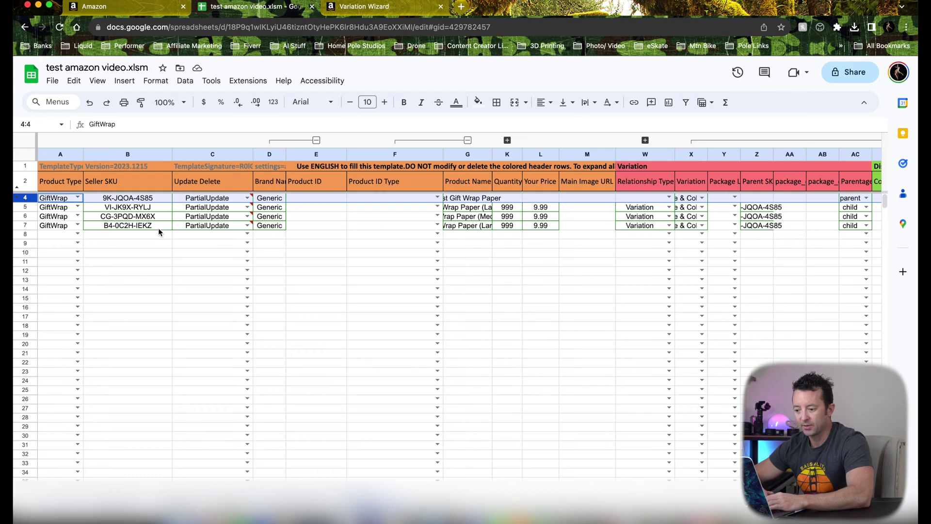
left_click(127, 236)
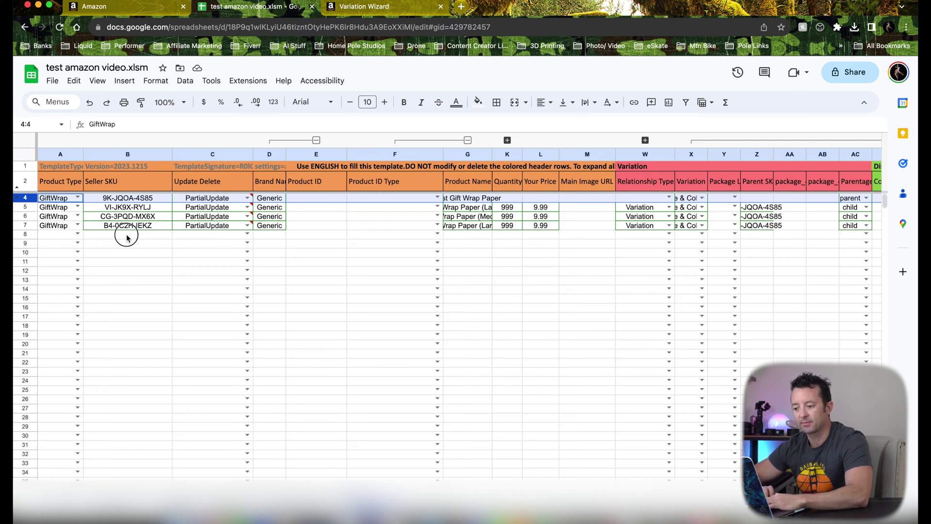
key("super+v")
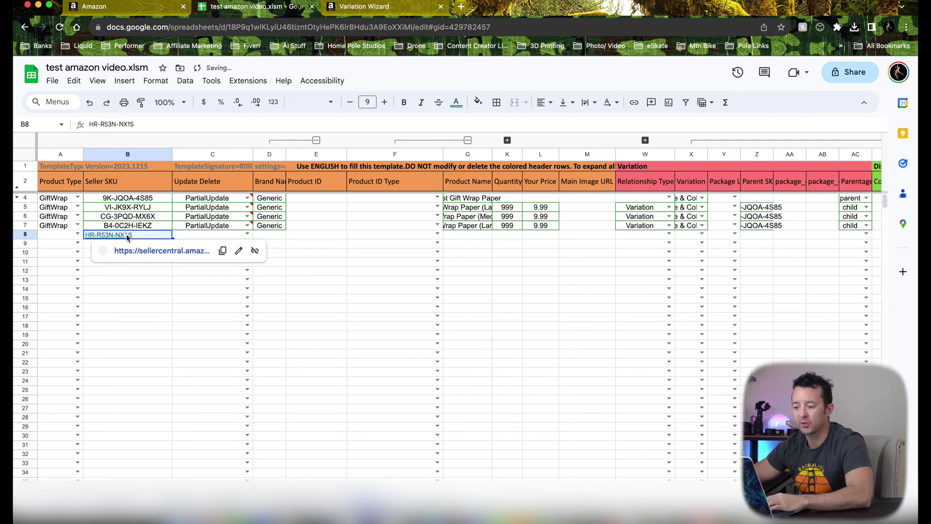
key("Tab")
key("Tab")
key("Tab")
key("Tab")
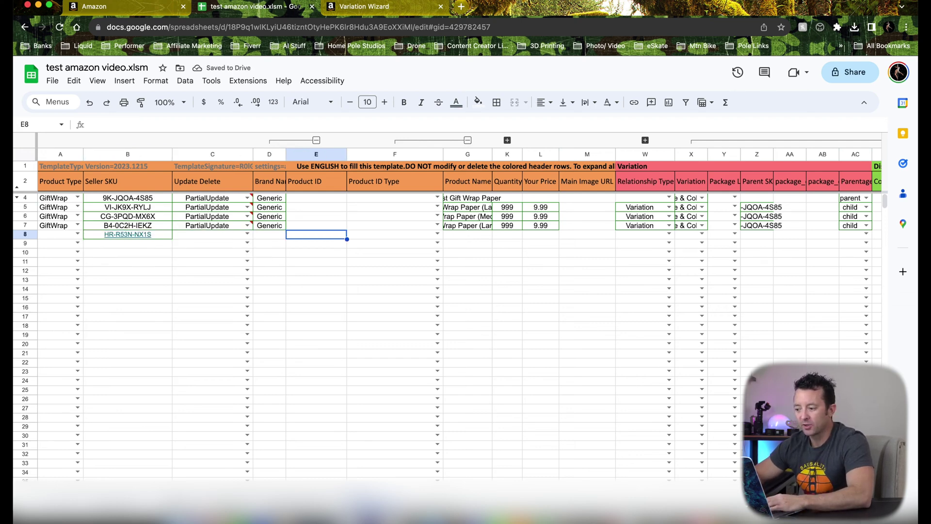
- Copy the Medium, White ASIN B0CQD9H63P into cell E8
left_click(316, 234)
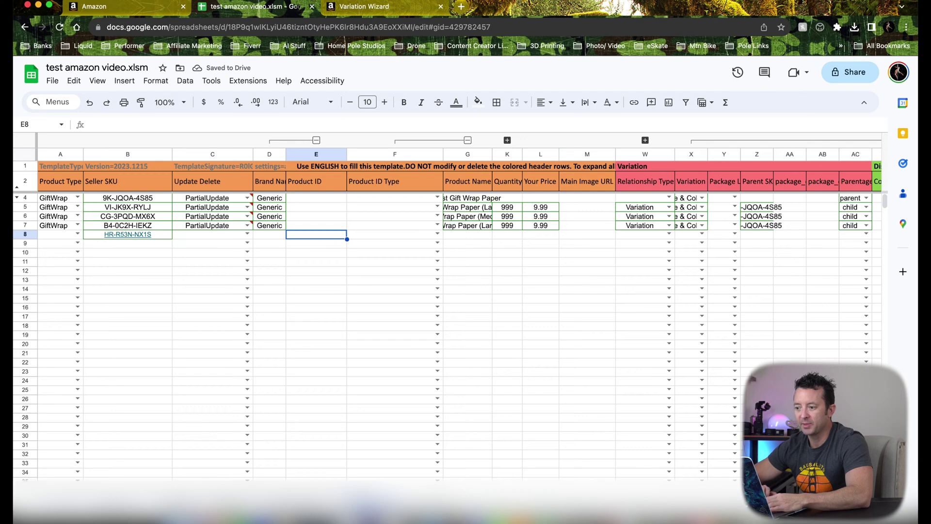
key("ctrl+shift+Tab")
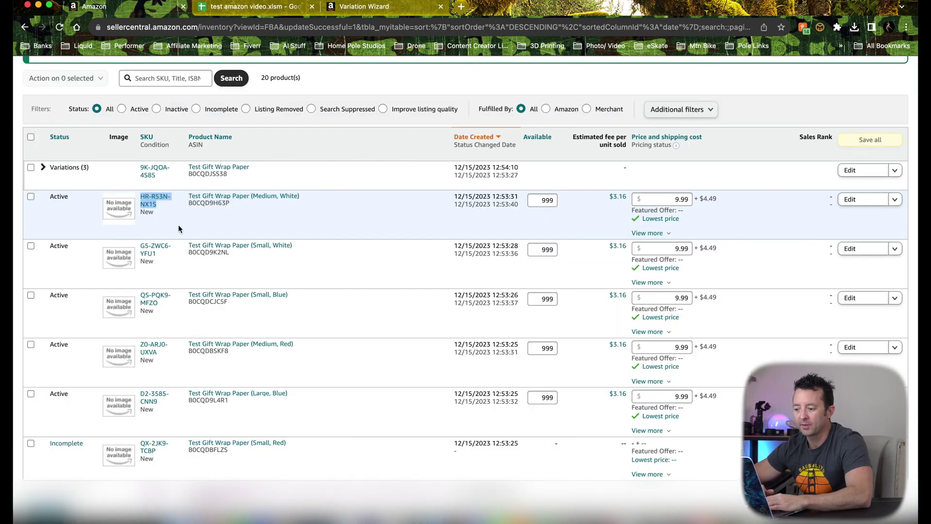
double_click(208, 202)
key("super+c")
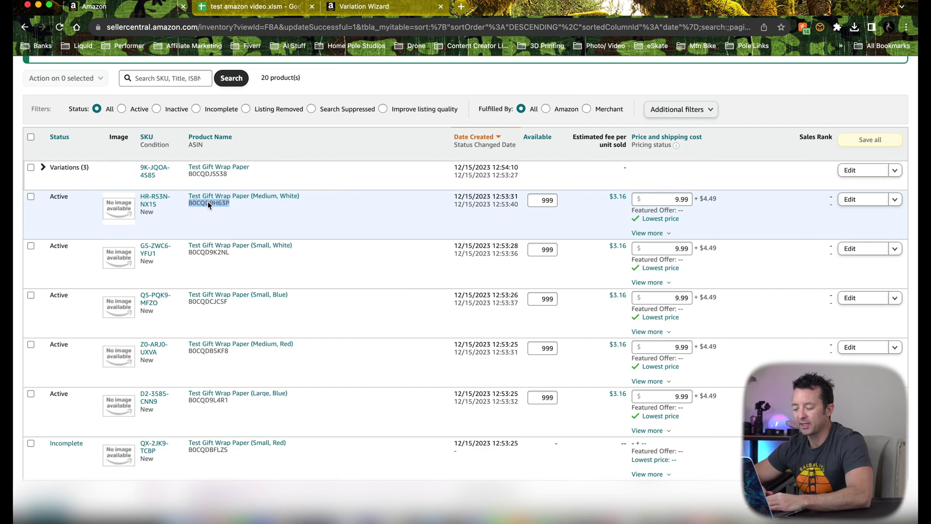
key("ctrl+Tab")
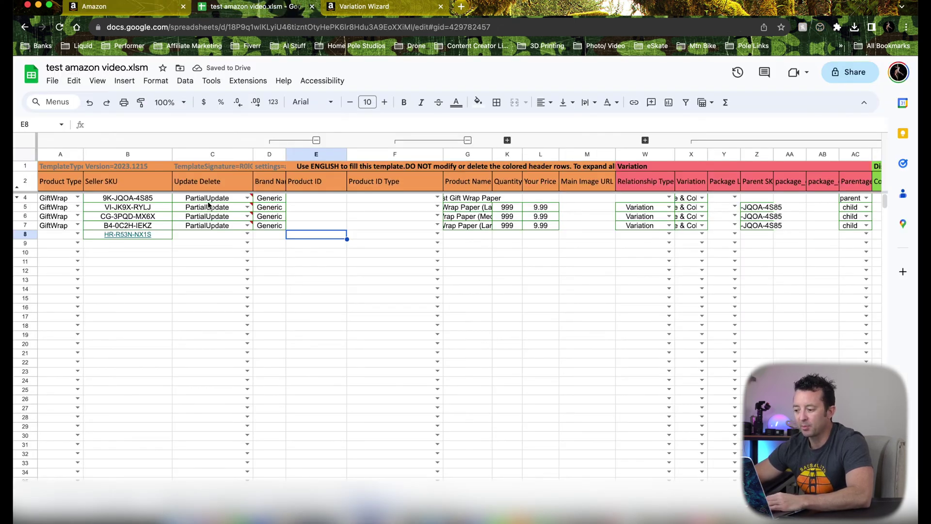
key("super+v")
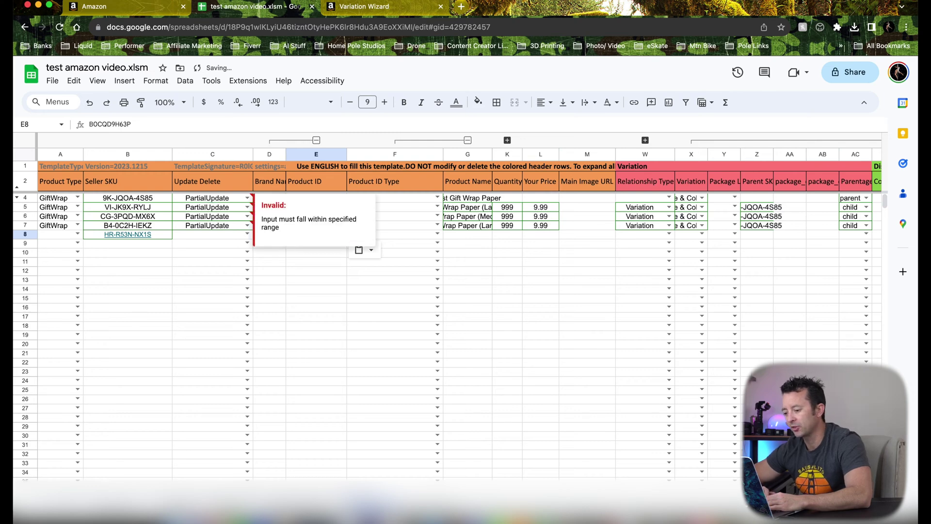
- Widen the Product Name column and paste the Medium, White product name into G8
left_click(461, 237)
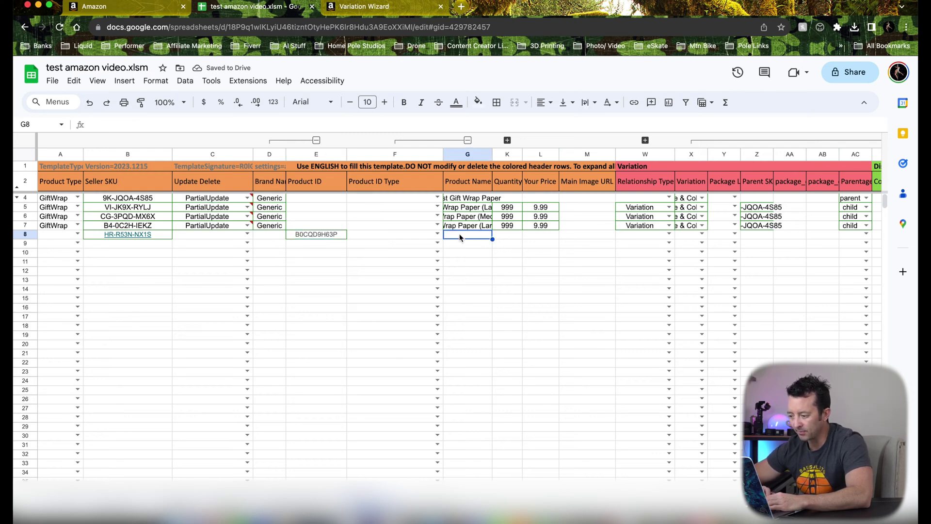
left_click_drag(492, 154, 568, 154)
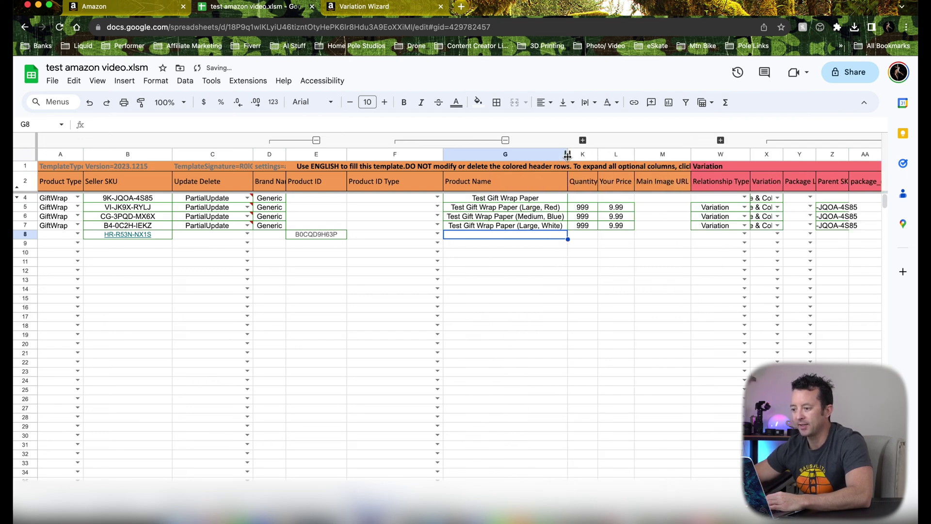
key("ctrl+shift+Tab")
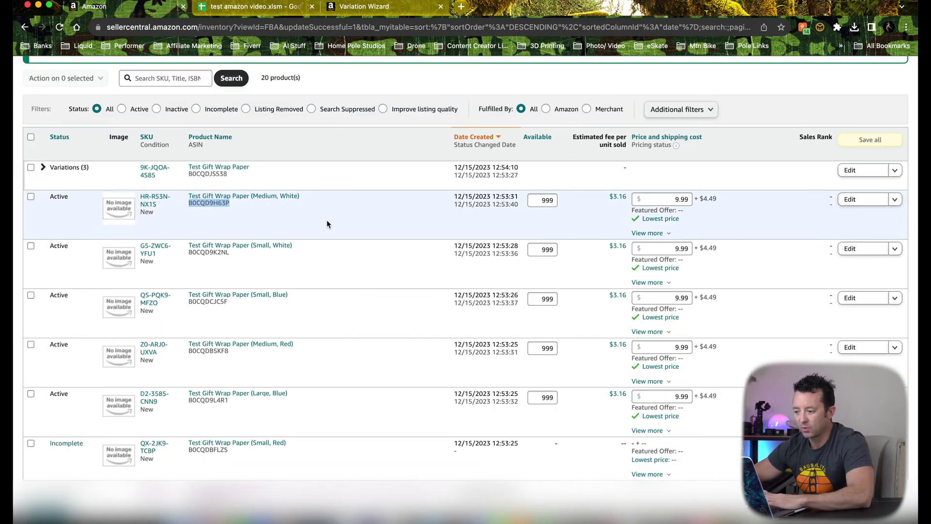
left_click_drag(303, 194, 187, 198)
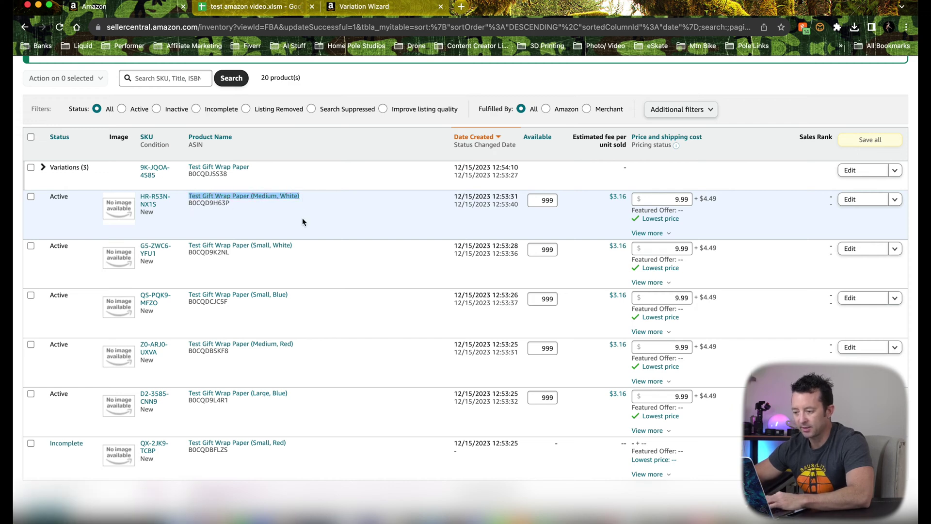
key("ctrl+Tab")
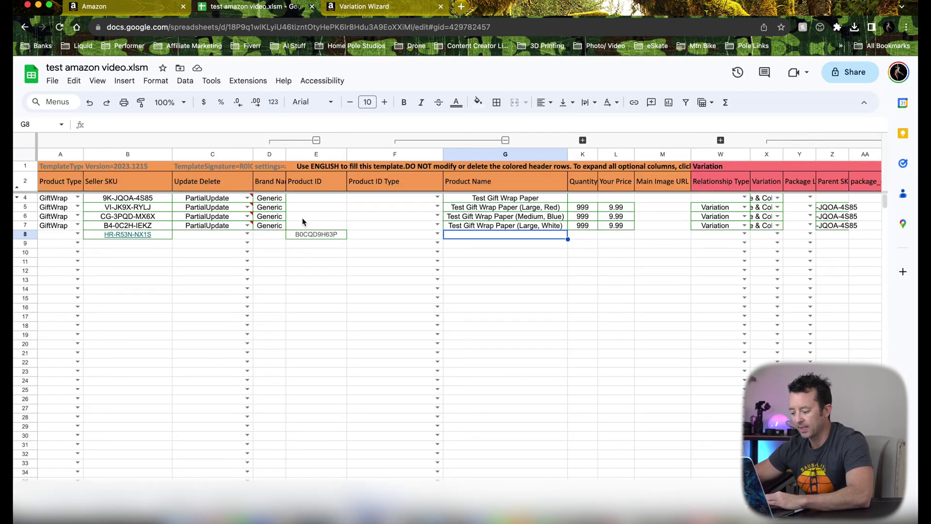
type("Test Gift Wrap Paper (Medium, White)...")
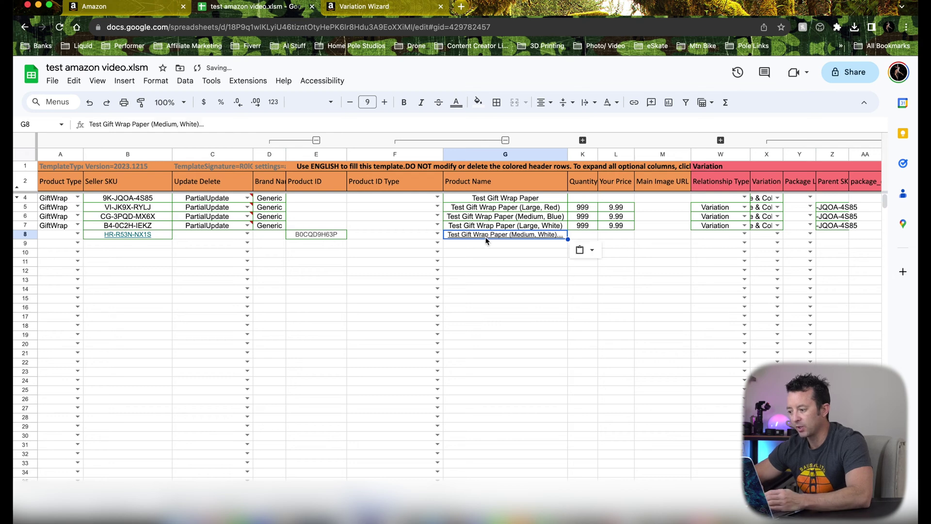
right_click(486, 240)
left_click(453, 263)
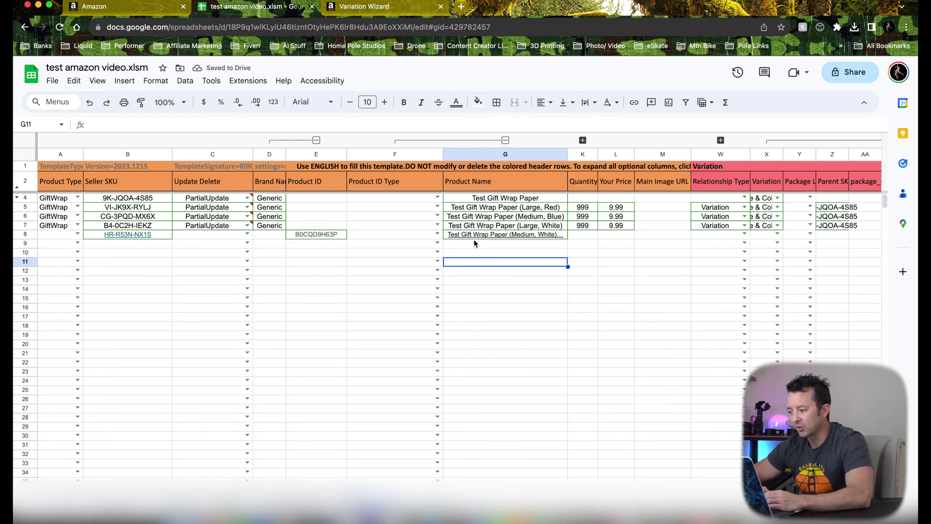
- Copy the Small, White variation's details from inventory for row 9
left_click(138, 7)
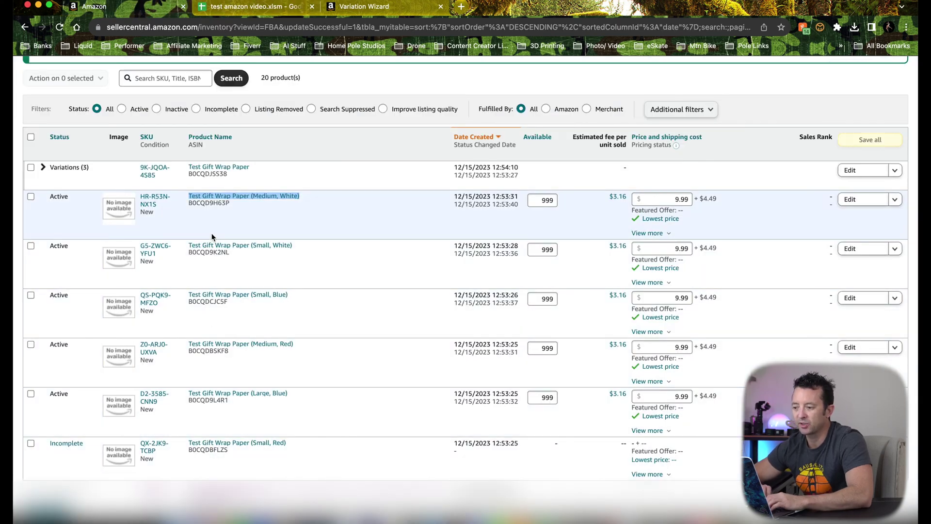
left_click_drag(141, 245, 170, 254)
key("ctrl+c")
key("ctrl+Tab")
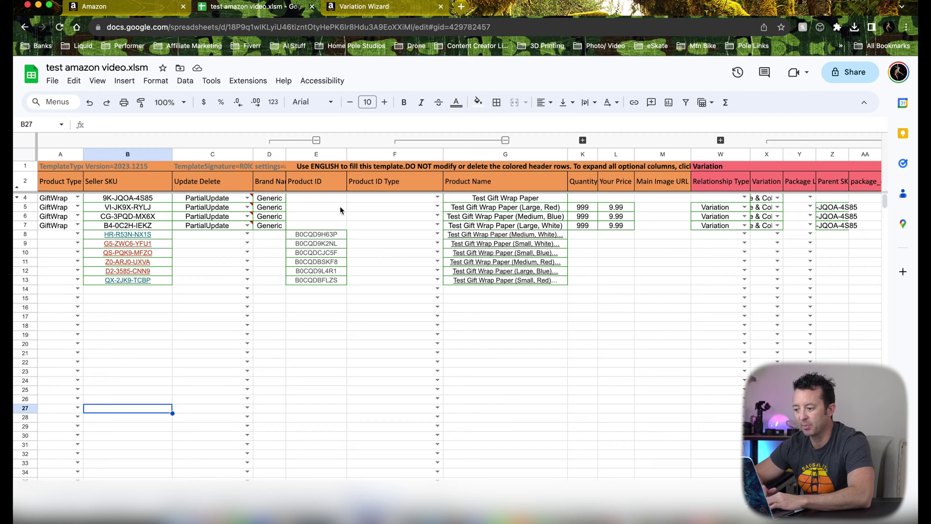
- Paste the parent listing's ASIN B0CQDJSS38 from Seller Central into Product ID cell E4
left_click(301, 200)
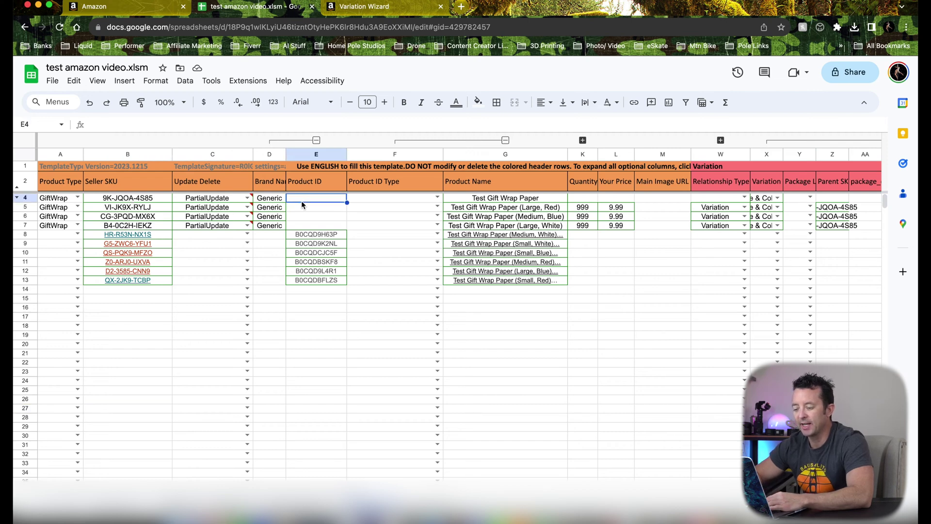
key("super+1")
left_click(43, 167)
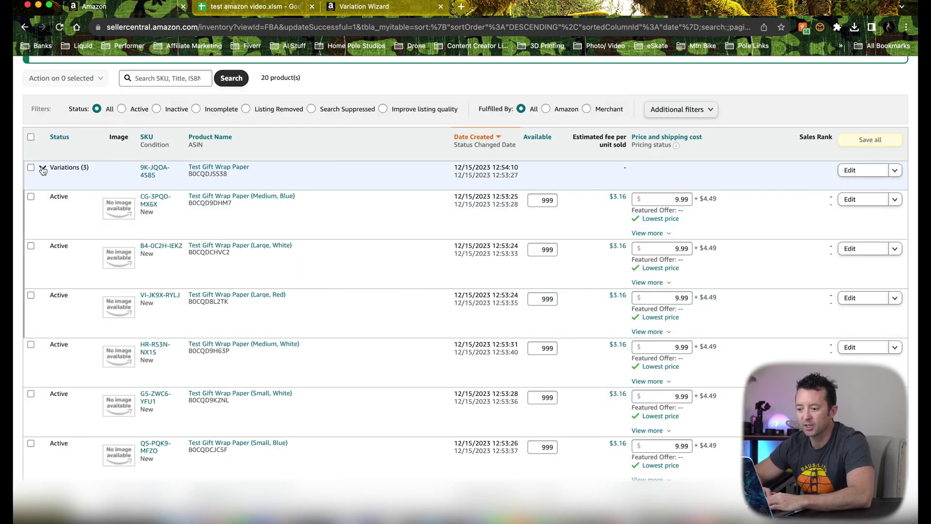
double_click(202, 174)
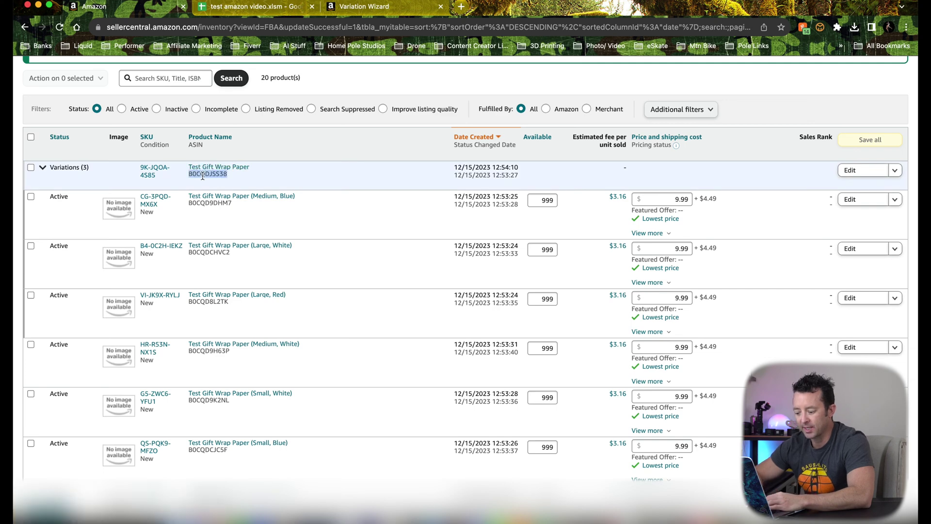
key("super+c")
key("super+2")
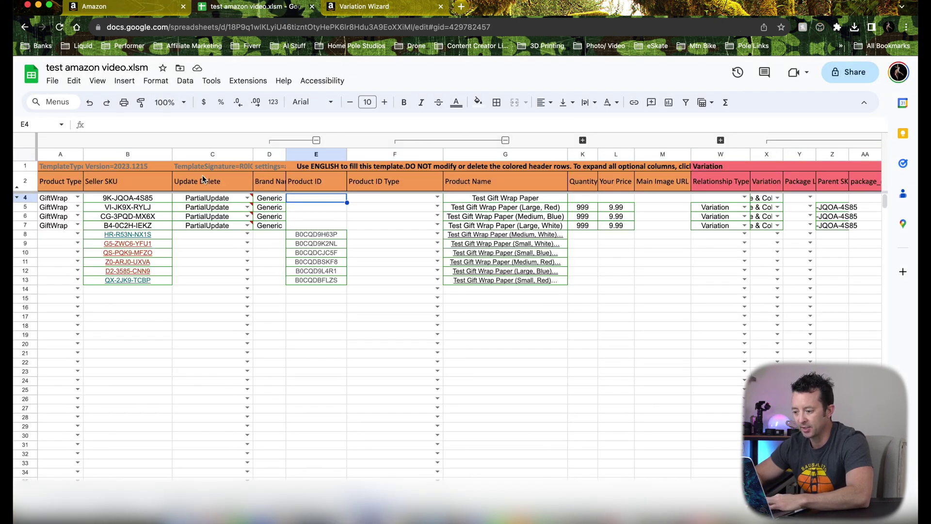
key("super+v")
key("Return")
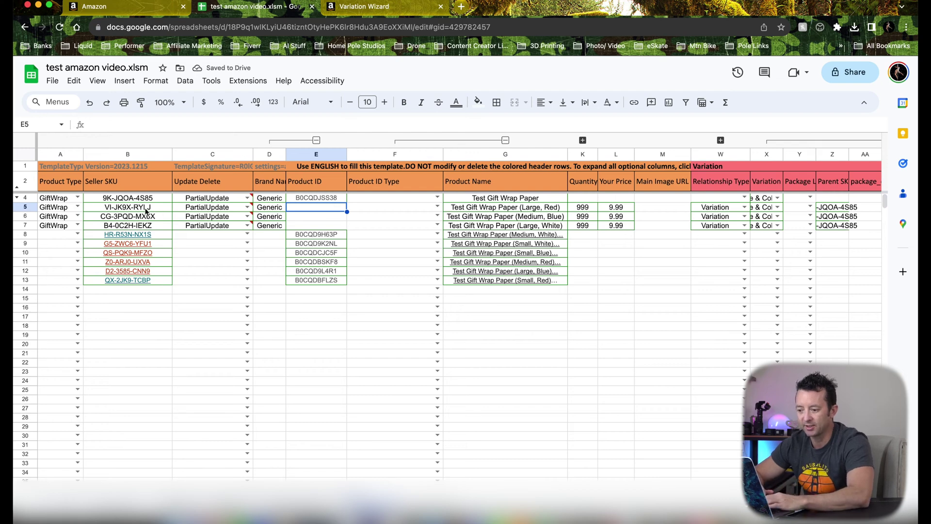
- Copy the Medium, Blue ASIN B0CQD9DHM7 from the inventory into cell E6
key("ctrl+shift+Tab")
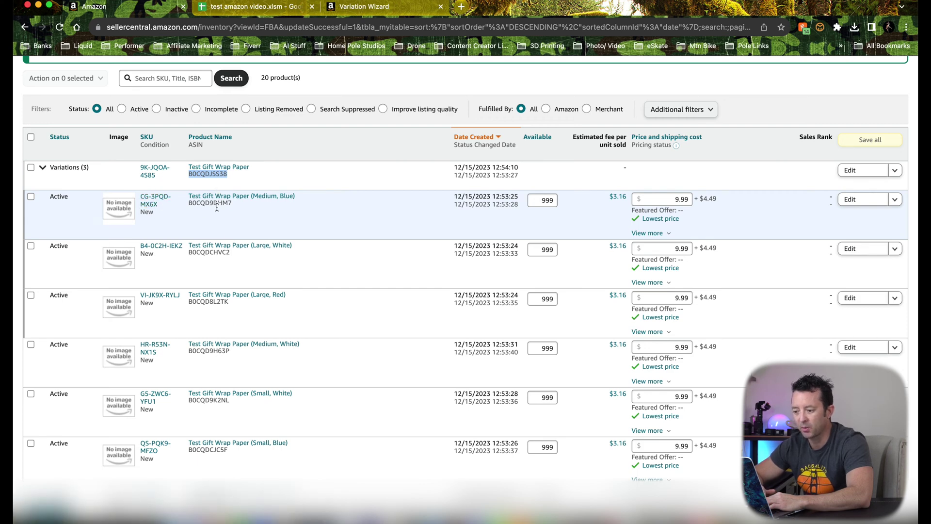
left_click(205, 207)
double_click(206, 207)
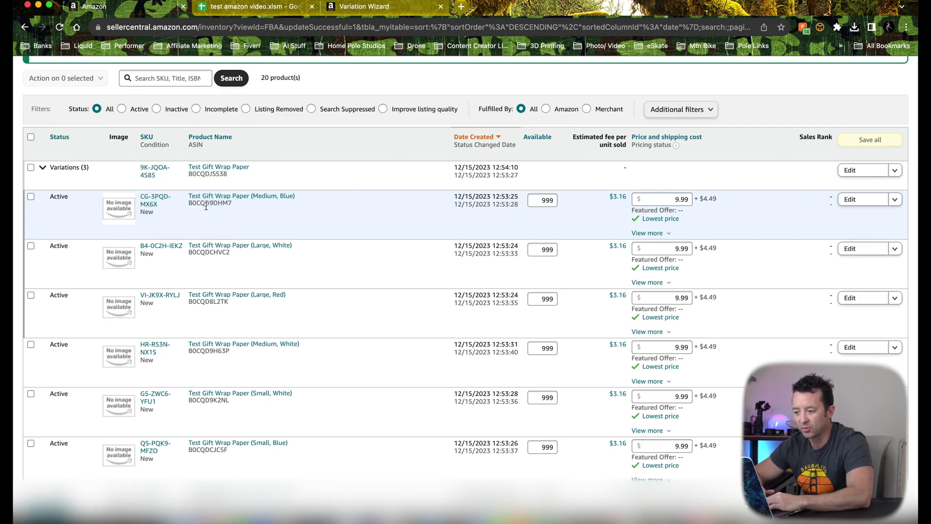
double_click(205, 207)
left_click_drag(232, 203, 187, 203)
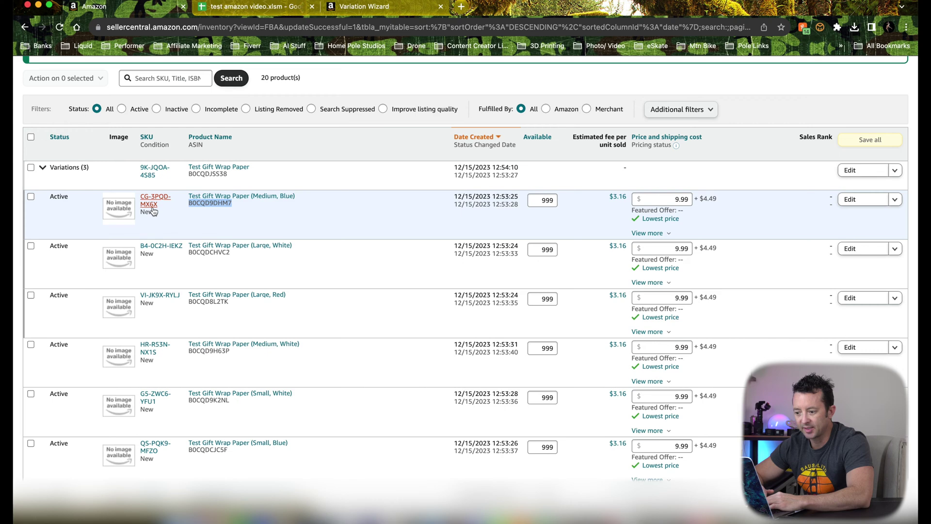
key("ctrl+Tab")
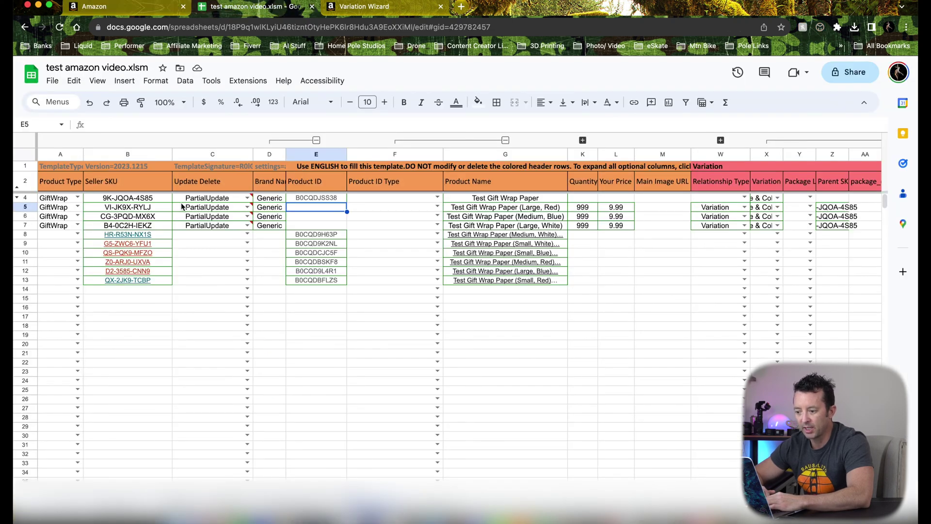
left_click(331, 216)
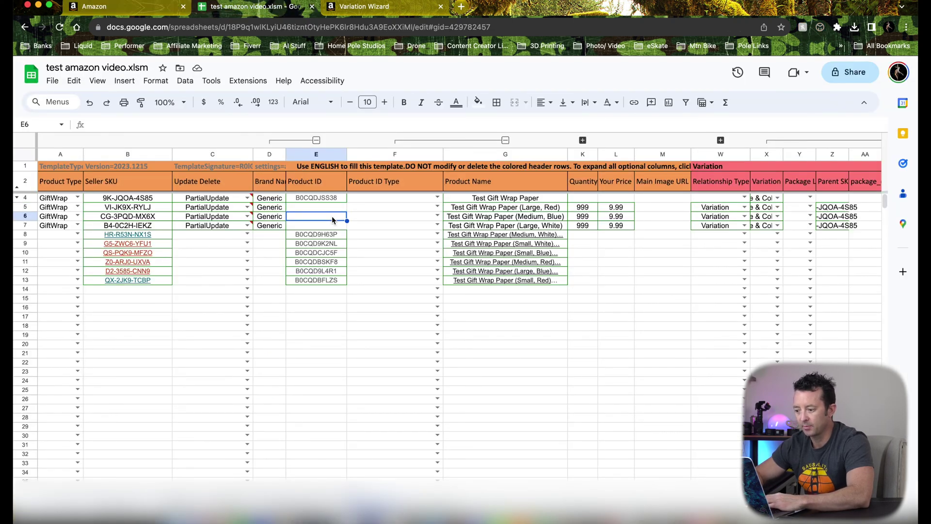
key("ctrl+v")
- Paste the Large, White ASIN B0CQDCHVC2 into Product ID cell E7
key("ctrl+shift+Tab")
double_click(210, 251)
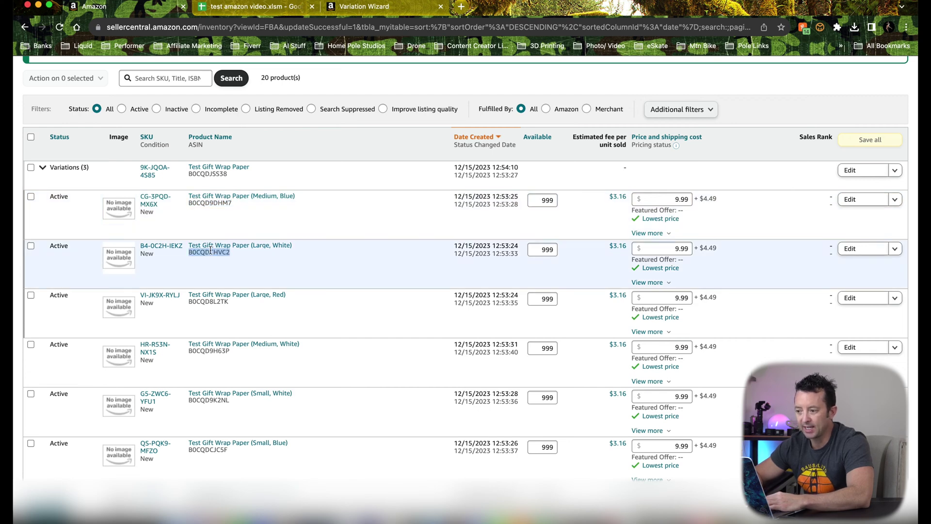
key("ctrl+Tab")
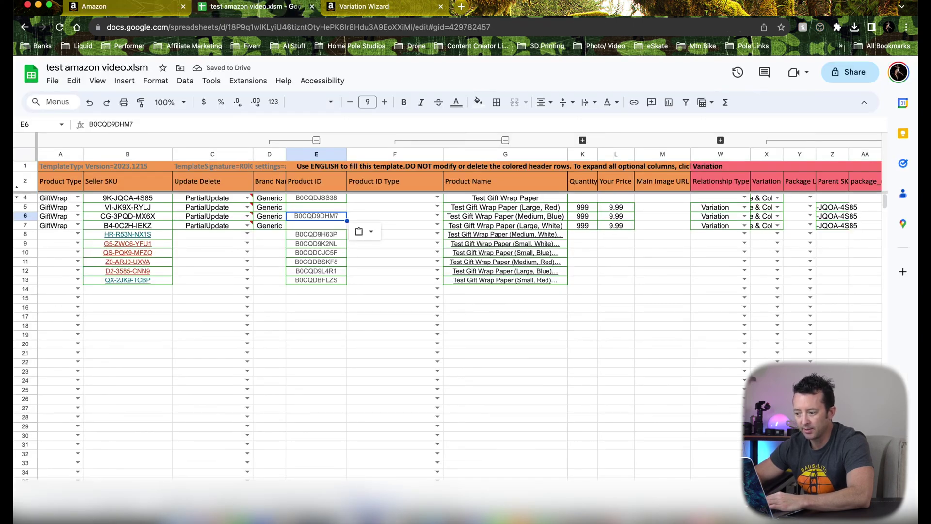
key("Down")
key("ctrl+v")
- Paste the Large, Red ASIN B0CQD8L2TK into Product ID cell E5
key("ctrl+shift+Tab")
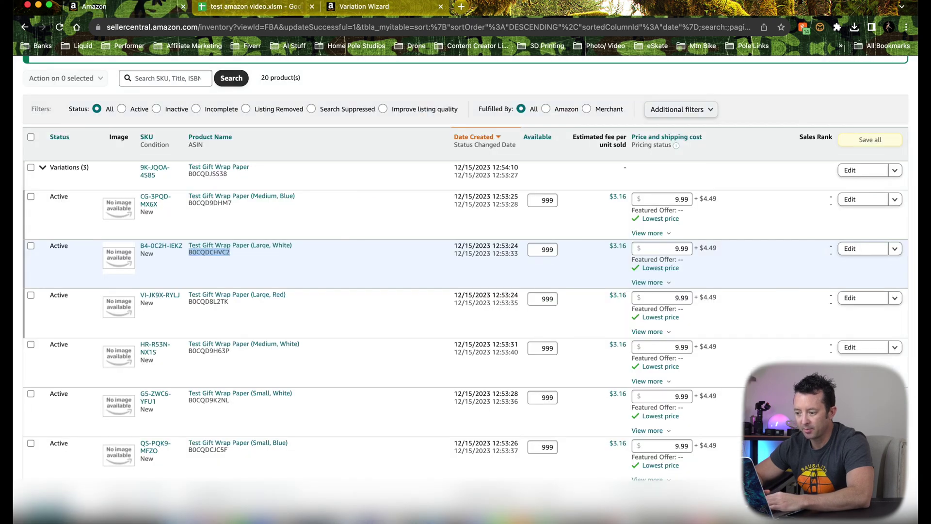
double_click(210, 301)
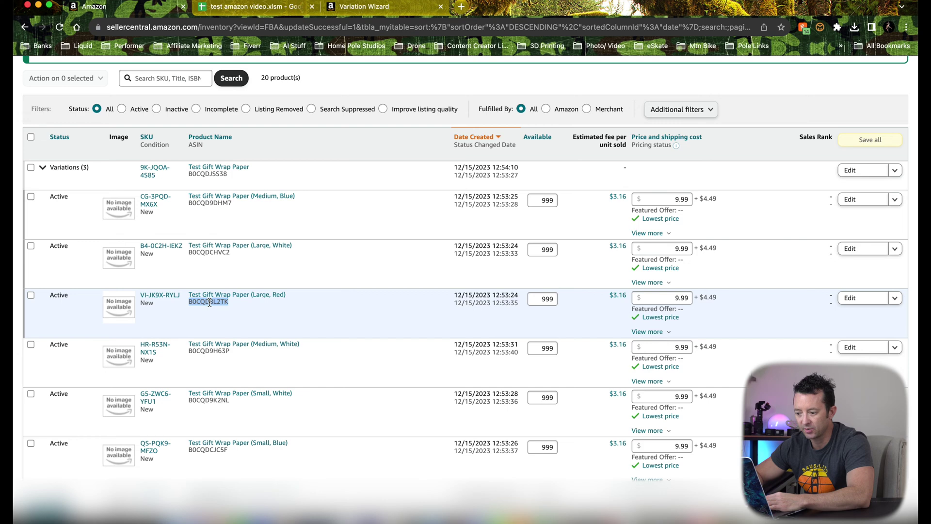
key("ctrl+c")
key("ctrl+Tab")
key("Up")
key("Up")
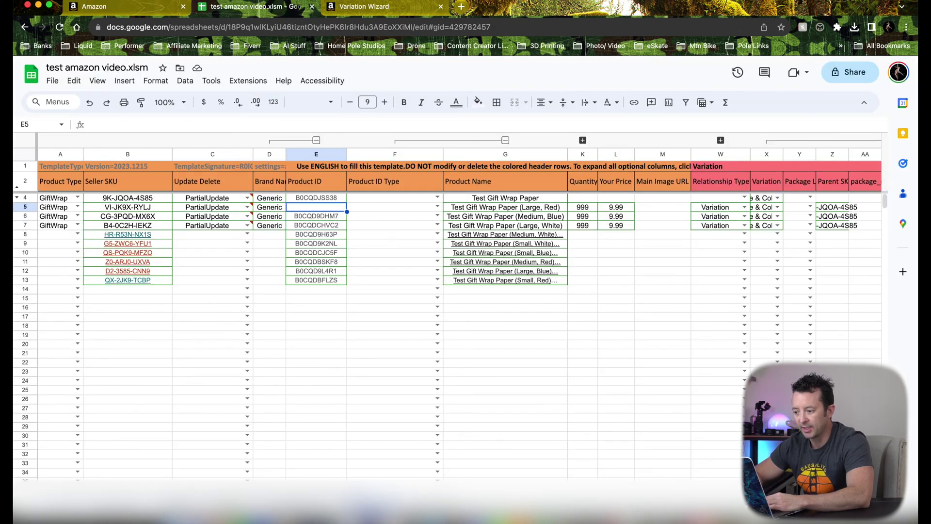
key("cmd+v")
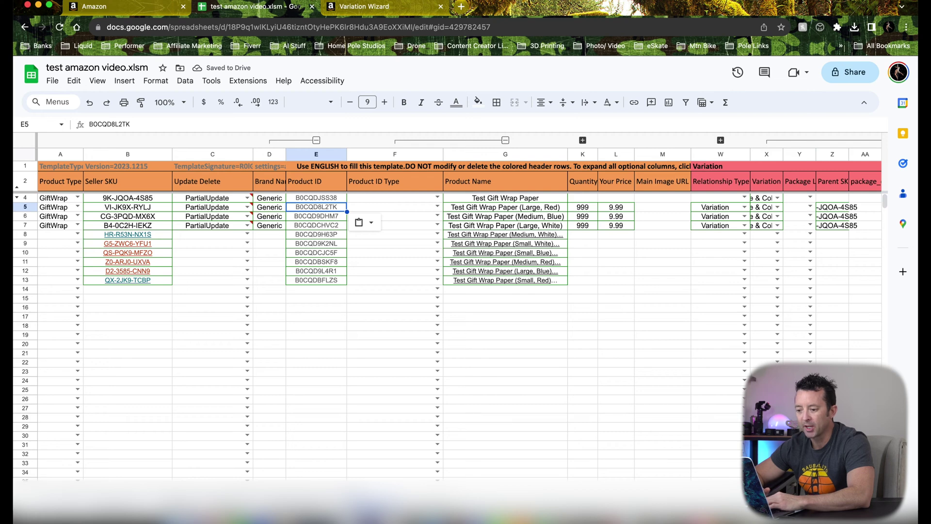
left_click(55, 227)
- Fill A8:A13 with GiftWrap and D8:D13 with Generic, copied from row 7
key("Down")
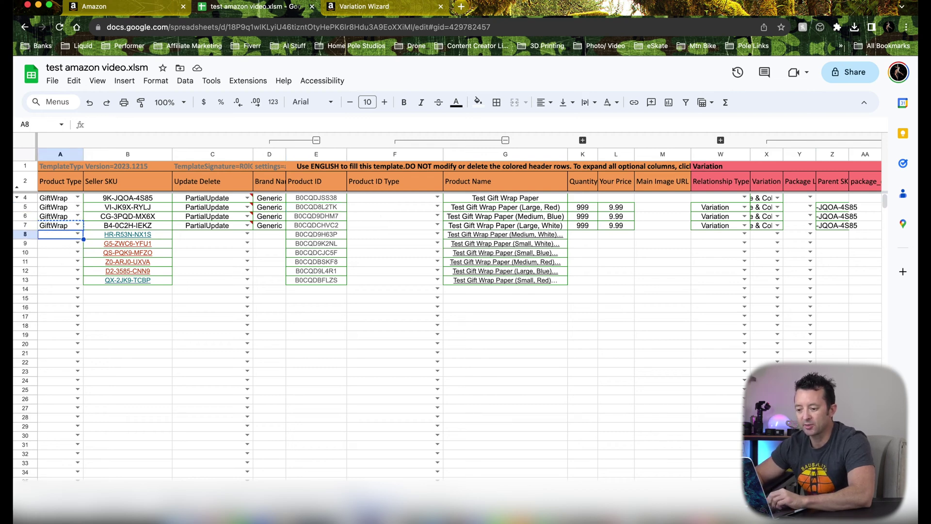
key("shift+Down")
key("shift+Down")
key("shift+Down")
key("shift+Down")
key("shift+Down")
key("cmd+v")
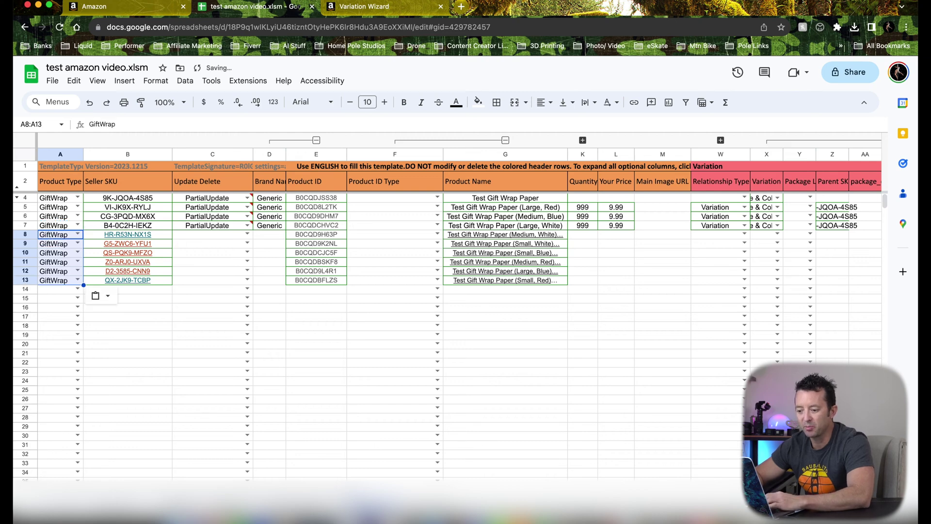
left_click(263, 226)
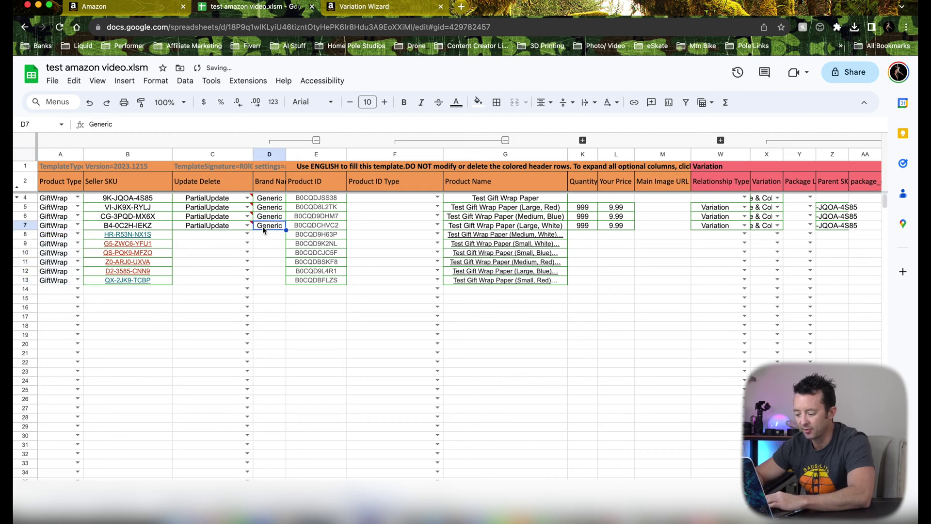
key("Down")
key("shift+Down")
key("shift+Down")
key("shift+Down")
key("shift+Down")
key("shift+Down")
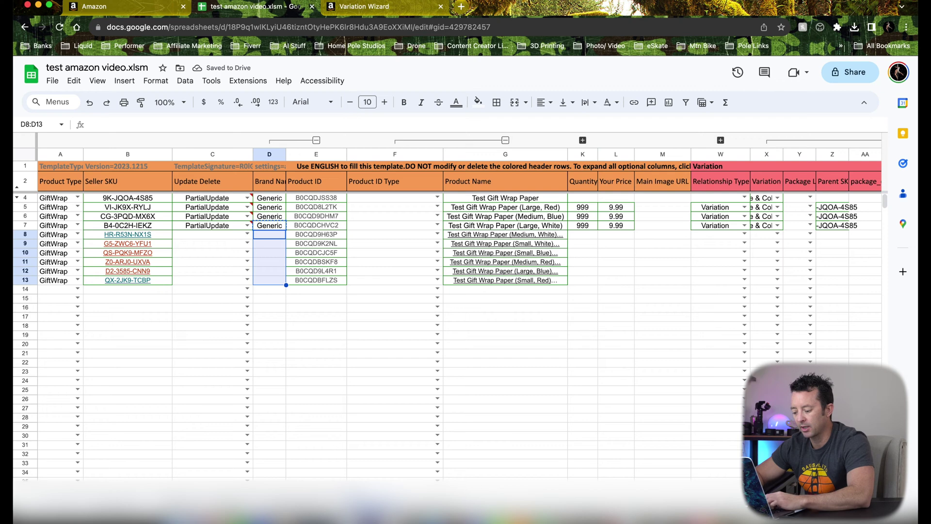
key("cmd+v")
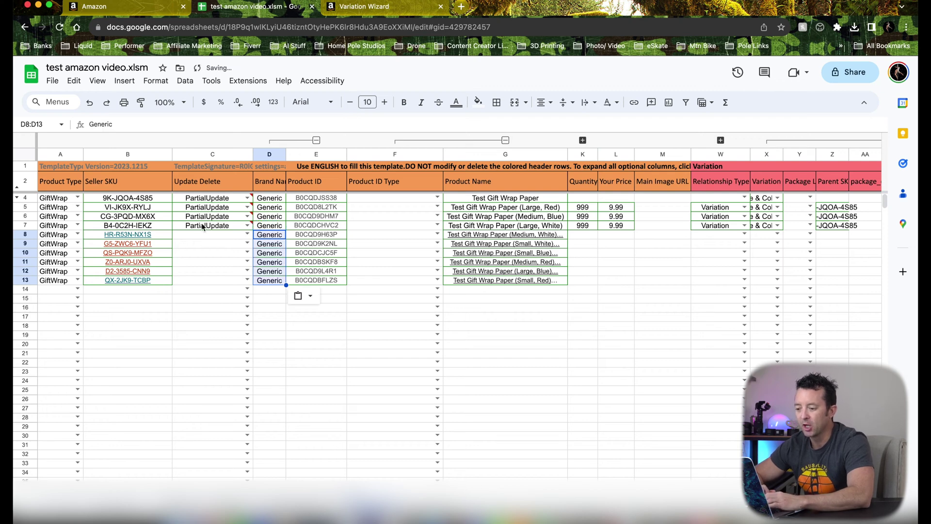
- Enter Update in C4 and fill it down the Update Delete column to row 13
mouse_move(213, 201)
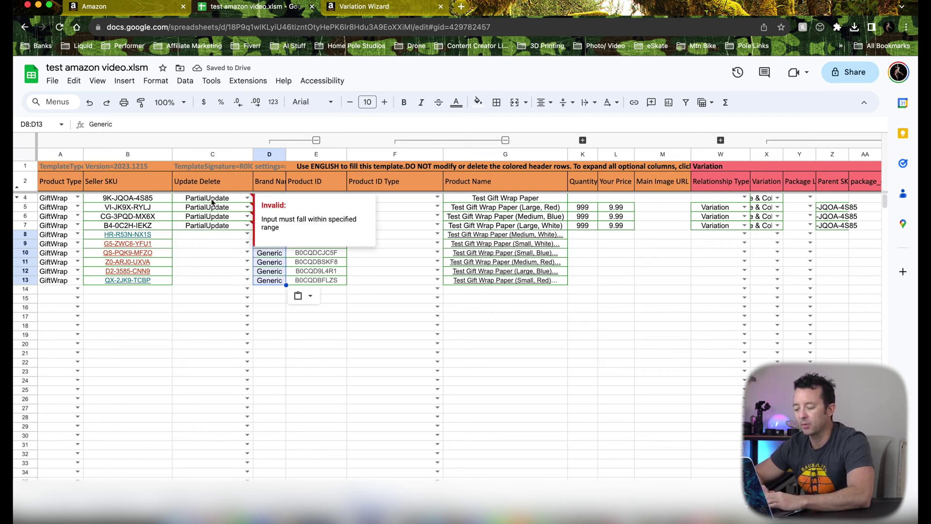
left_click(211, 199)
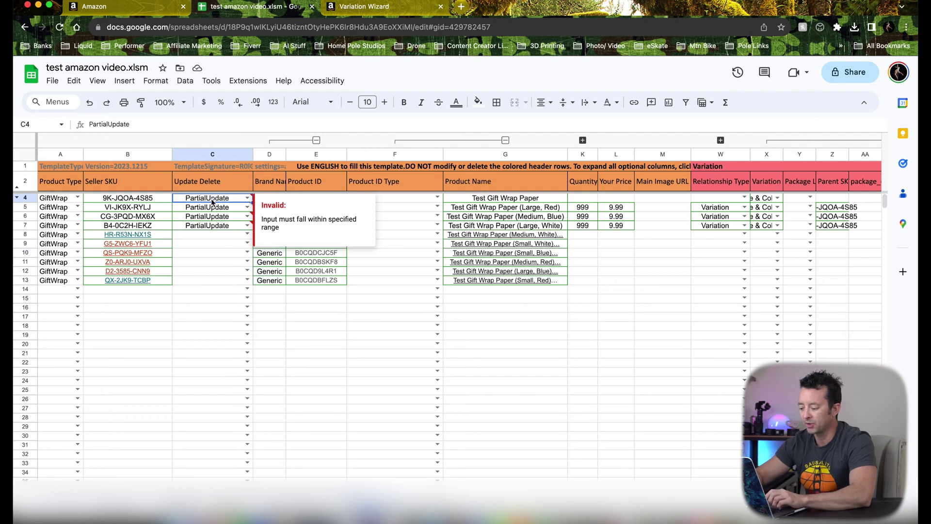
type("Update")
key("Return")
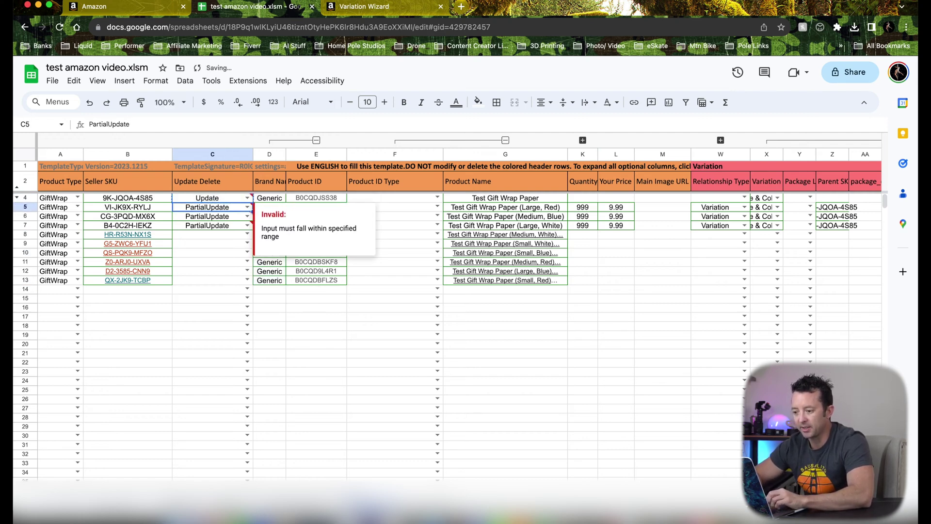
key("shift+Down")
key("shift+Down")
key("shift+Down")
key("shift+Down")
key("shift+Down")
key("shift+Down")
key("shift+Down")
key("shift+Down")
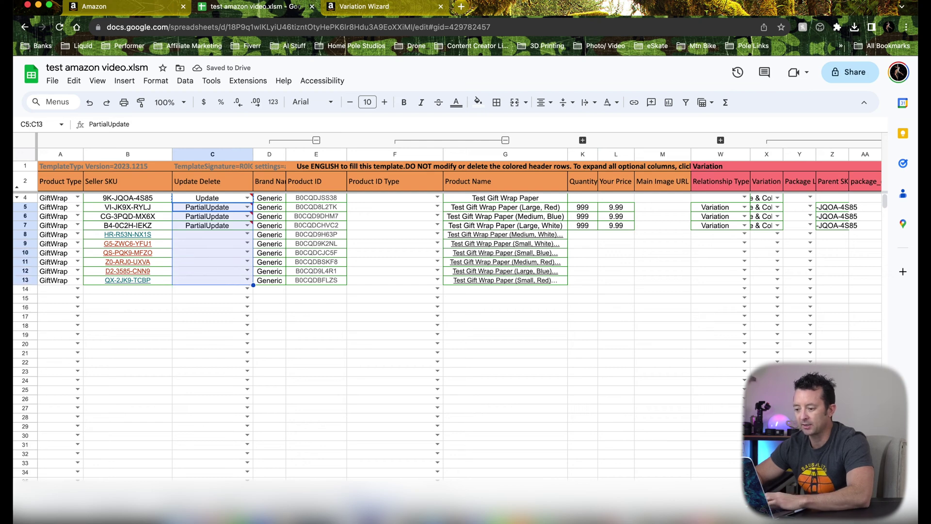
key("ctrl+v")
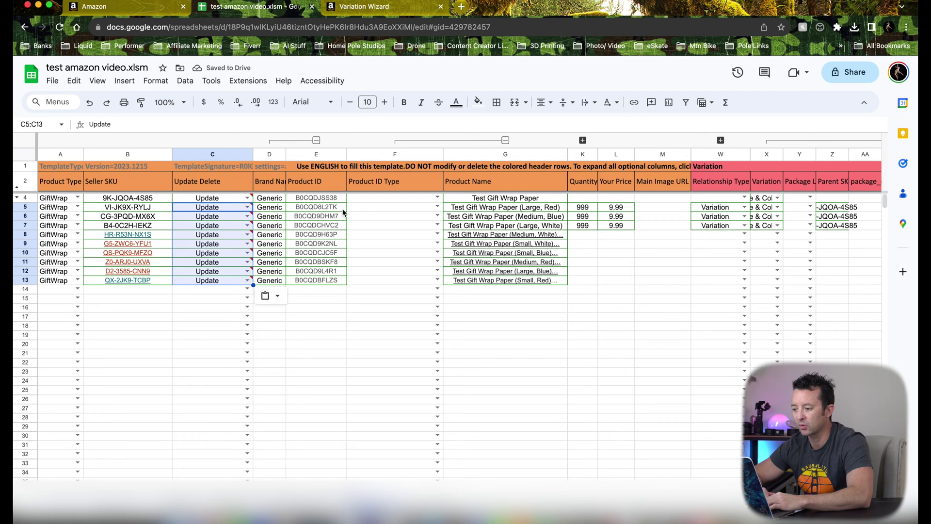
- Enter asin in F4 and fill it down the Product ID Type column to row 13
left_click(388, 199)
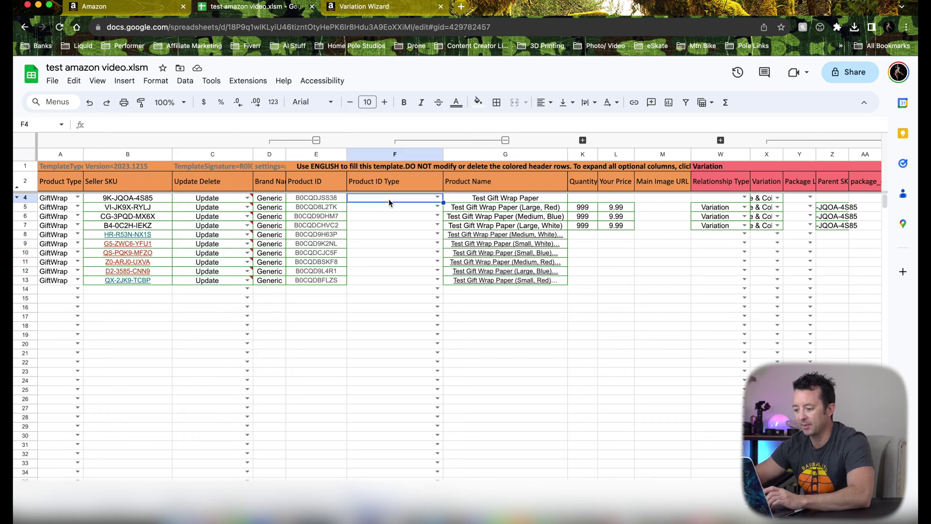
type("asin")
key("Return")
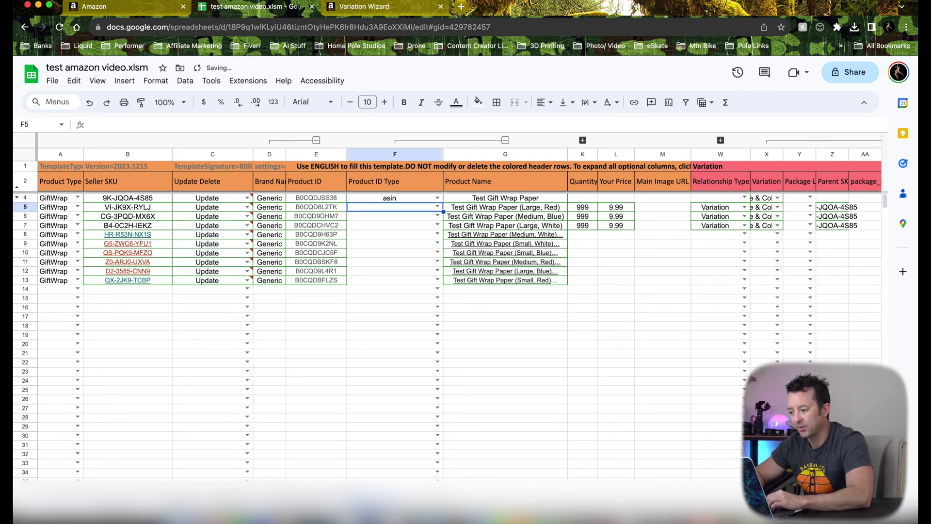
key("shift+Down")
key("shift+Down")
key("shift+Down")
key("shift+Down")
key("shift+Down")
key("shift+Down")
key("shift+Down")
key("shift+Down")
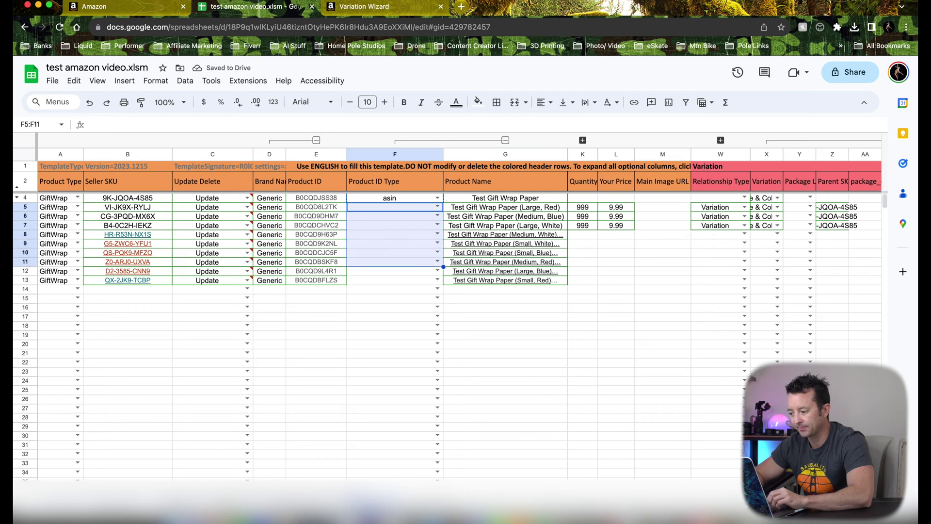
key("super+v")
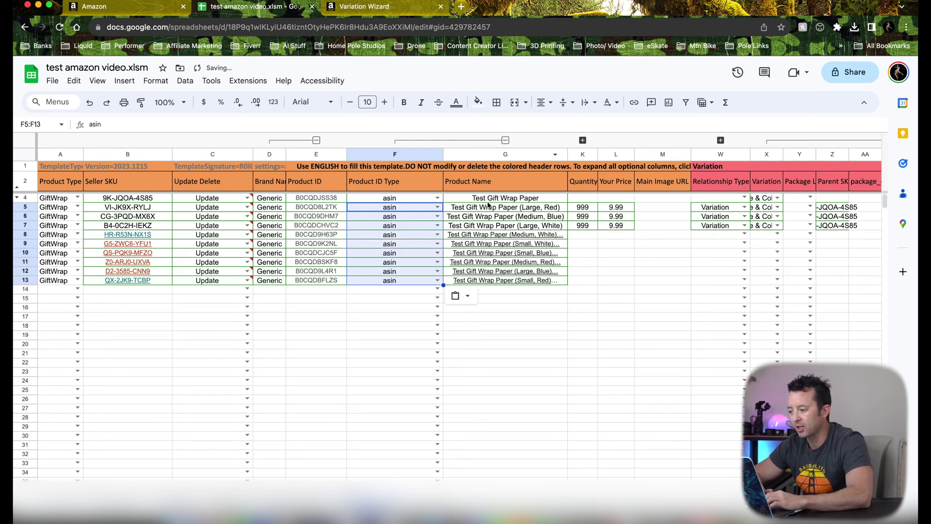
- Remove the trailing dots from the Medium White, Small White and Small Blue product names
left_click(512, 235)
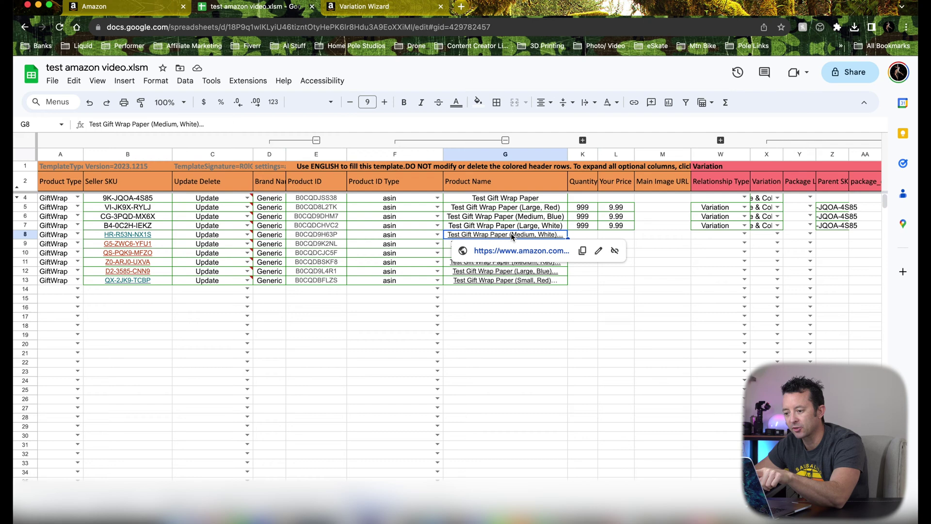
left_click(330, 125)
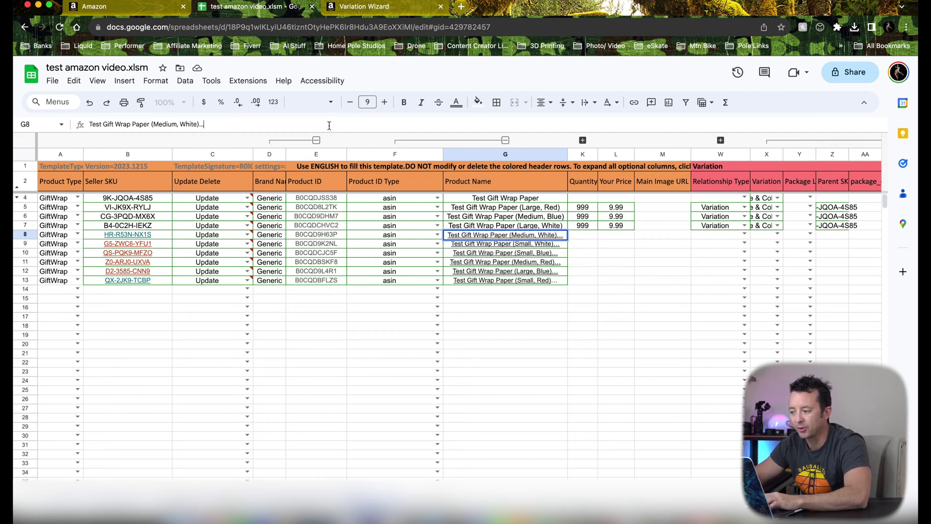
key("BackSpace")
key("BackSpace")
key("BackSpace")
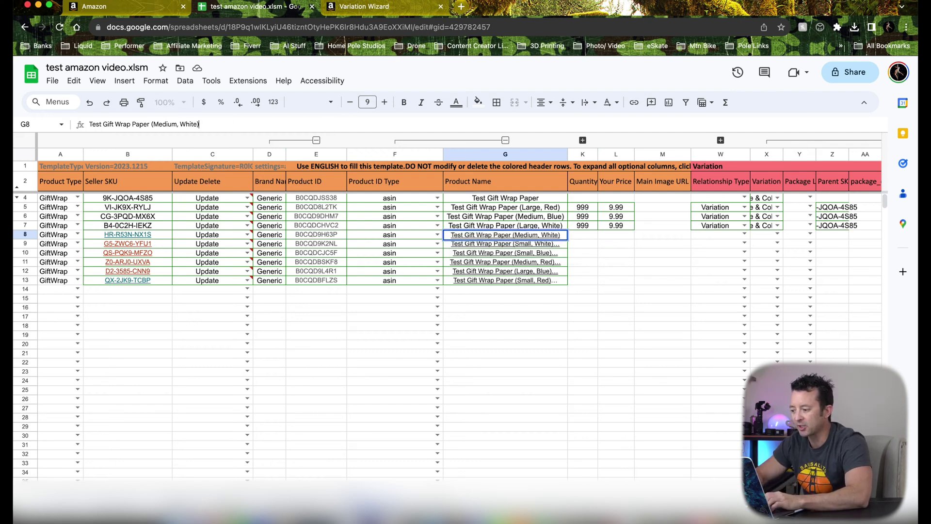
key("Return")
mouse_move(550, 246)
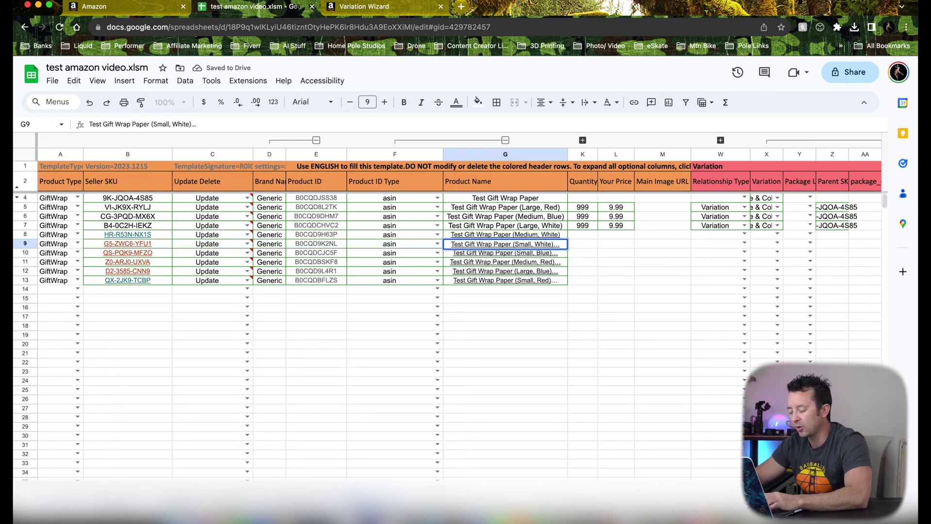
key("BackSpace")
key("BackSpace")
key("BackSpace")
key("Return")
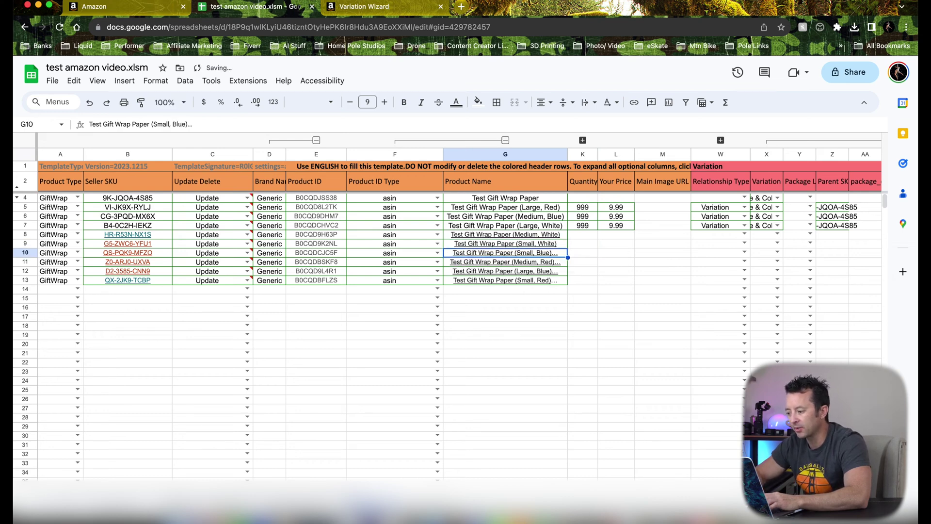
key("Return")
key("BackSpace")
key("BackSpace")
key("BackSpace")
key("Return")
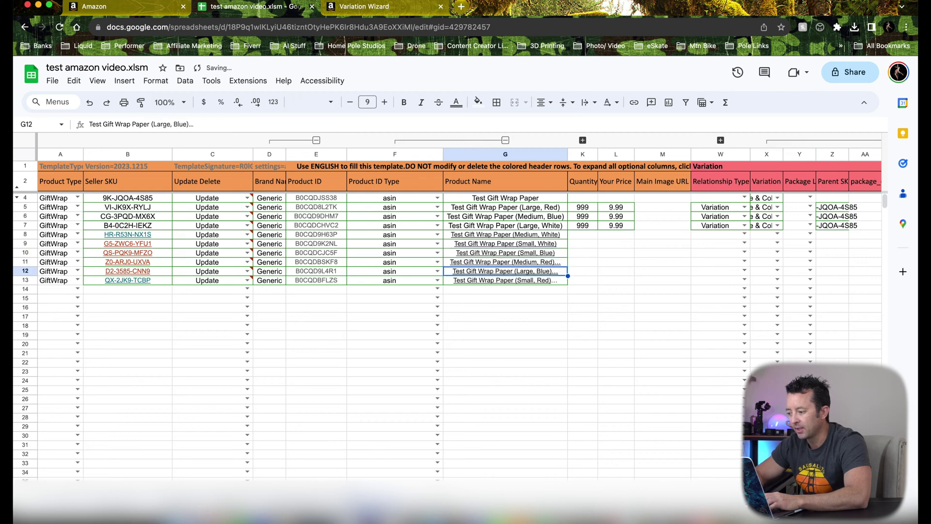
- Strip the trailing dots from the Medium Red, Large Blue and Small Red product names
key("Return")
key("BackSpace")
key("BackSpace")
key("BackSpace")
key("Return")
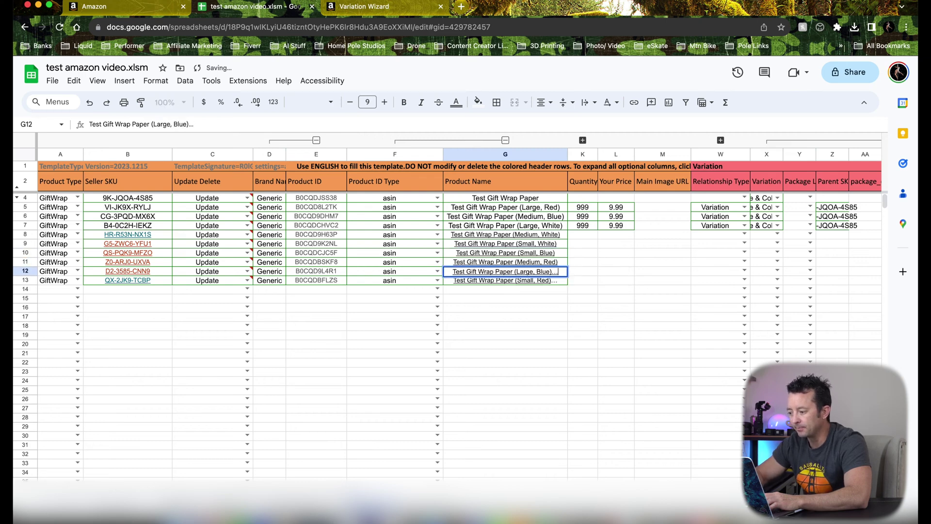
key("BackSpace")
key("BackSpace")
key("BackSpace")
key("Return")
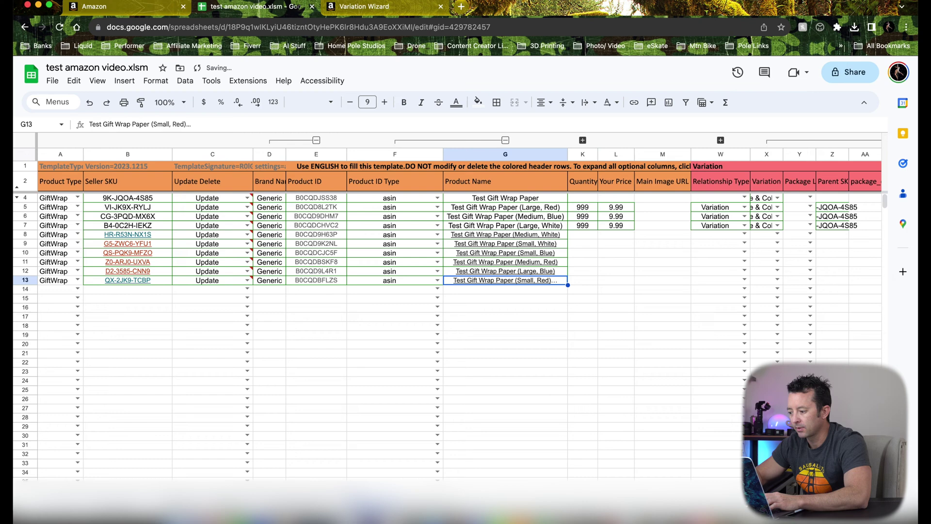
key("Return")
key("BackSpace")
key("BackSpace")
key("BackSpace")
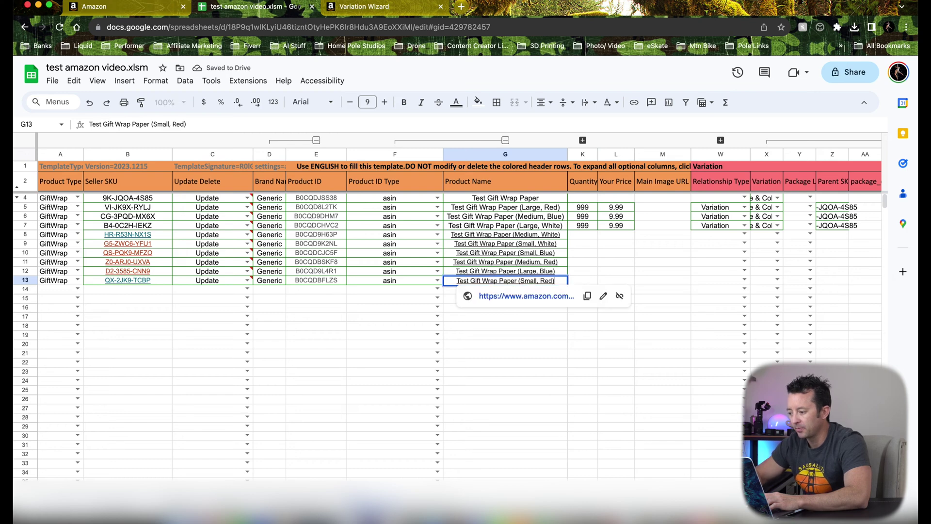
key("Return")
- Copy quantity 999 from K7 into K8:K13
left_click(585, 226)
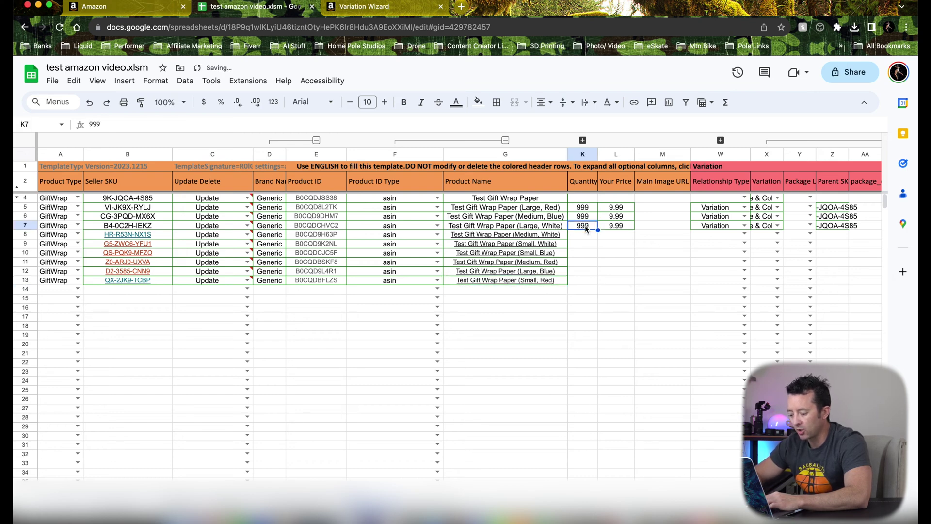
key("super+c")
key("Down")
key("shift+Down")
key("shift+Down")
key("shift+Down")
key("shift+Down")
key("shift+Down")
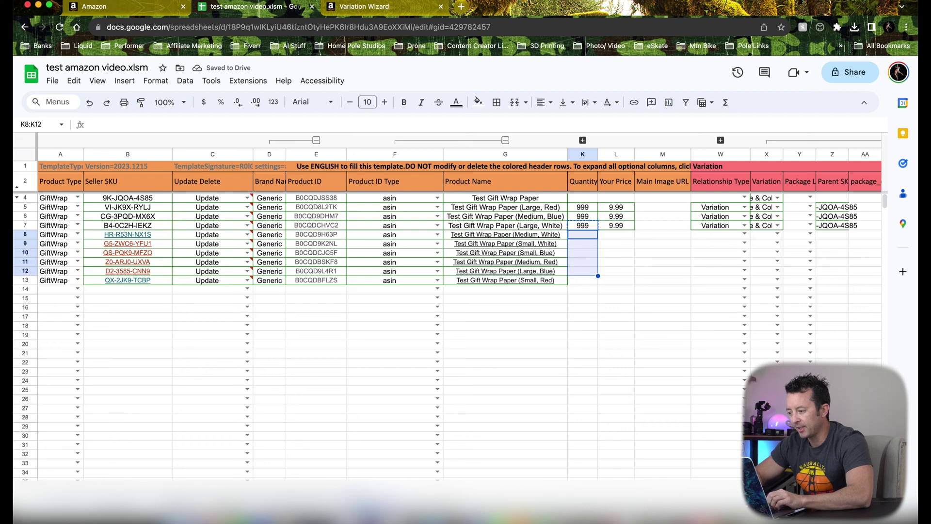
key("super+v")
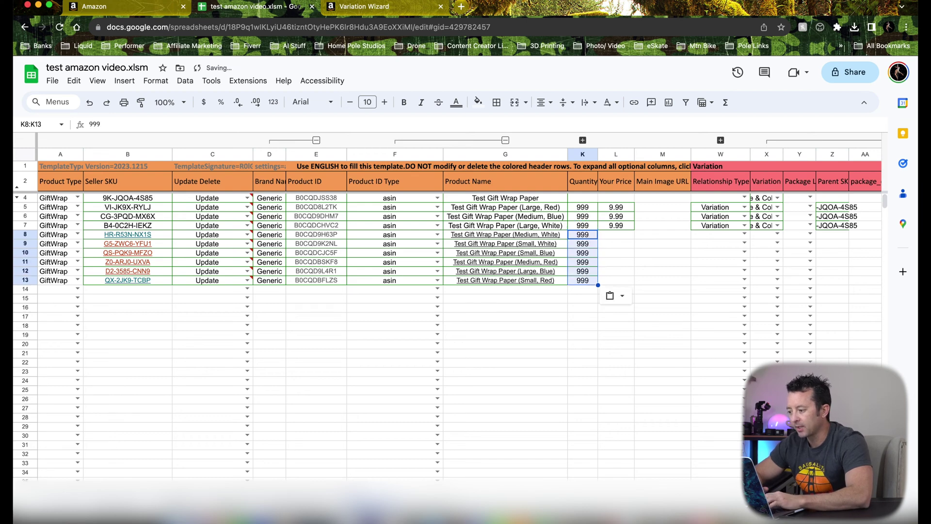
- Copy price 9.99 from L7 into L8:L13
left_click(617, 224)
key("super+c")
key("Down")
key("shift+Down")
key("shift+Down")
key("shift+Down")
key("shift+Down")
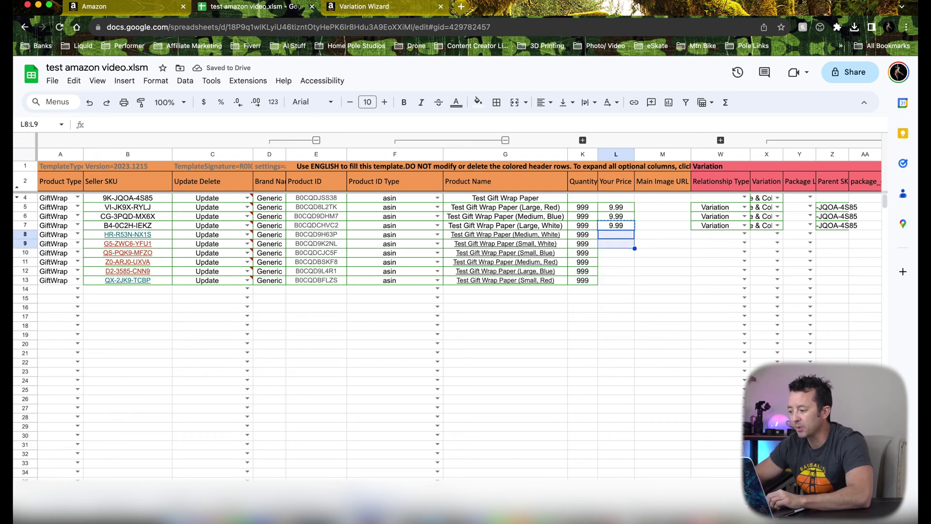
key("shift+Down")
key("super+v")
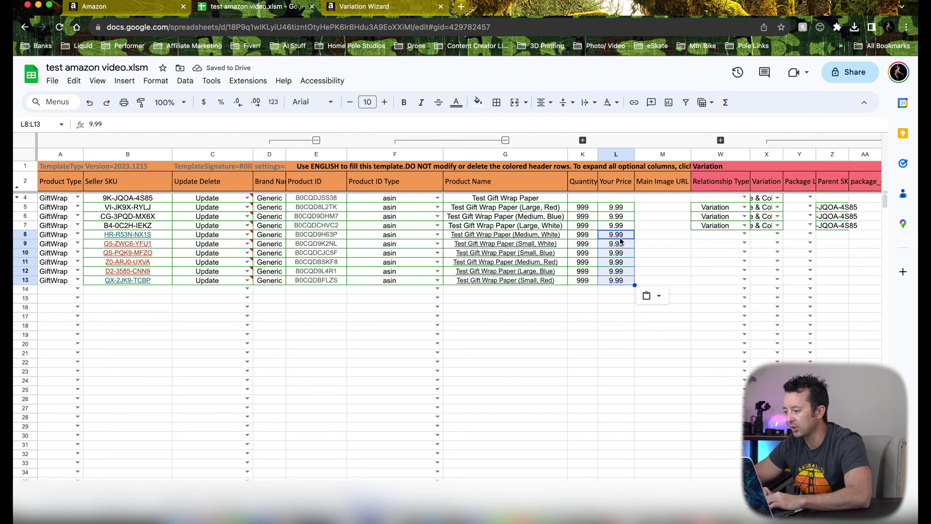
- Fill the relationship type Variation into rows 8–13 and widen column X
left_click(718, 227)
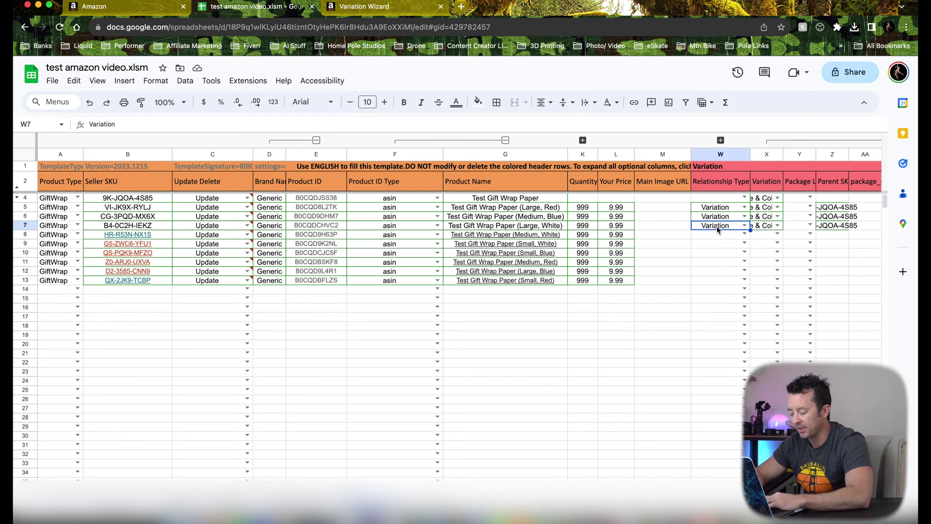
key("super+c")
key("Down")
key("shift+Down")
key("shift+Down")
key("shift+Down")
key("shift+Down")
key("shift+Down")
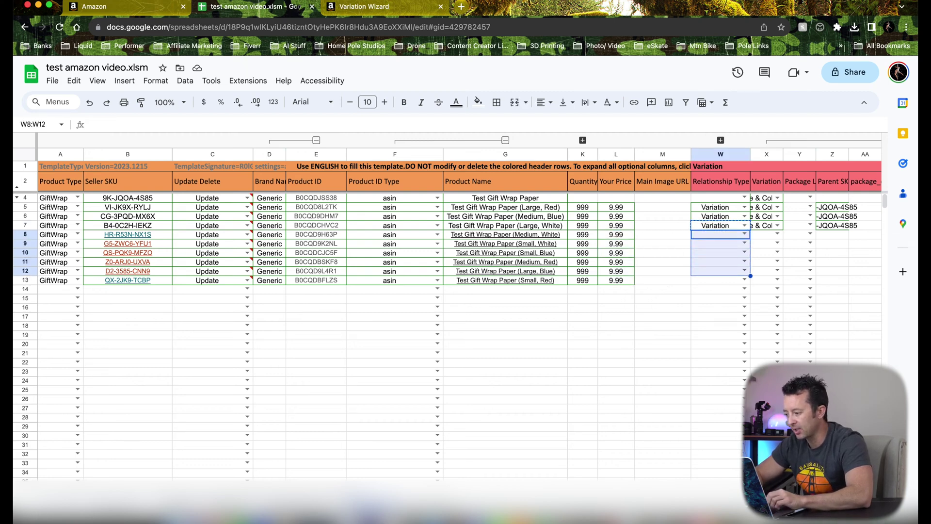
key("super+v")
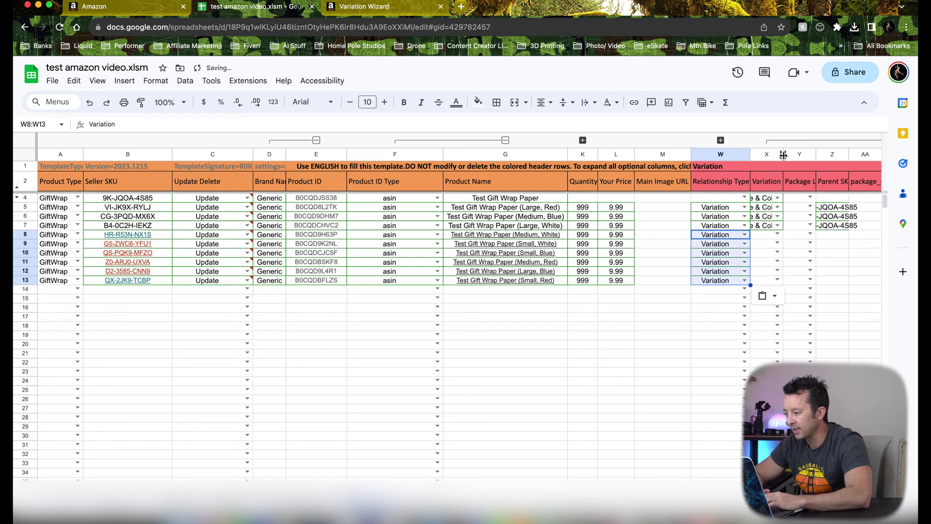
left_click_drag(783, 154, 830, 153)
scroll(789, 213, "right", 3)
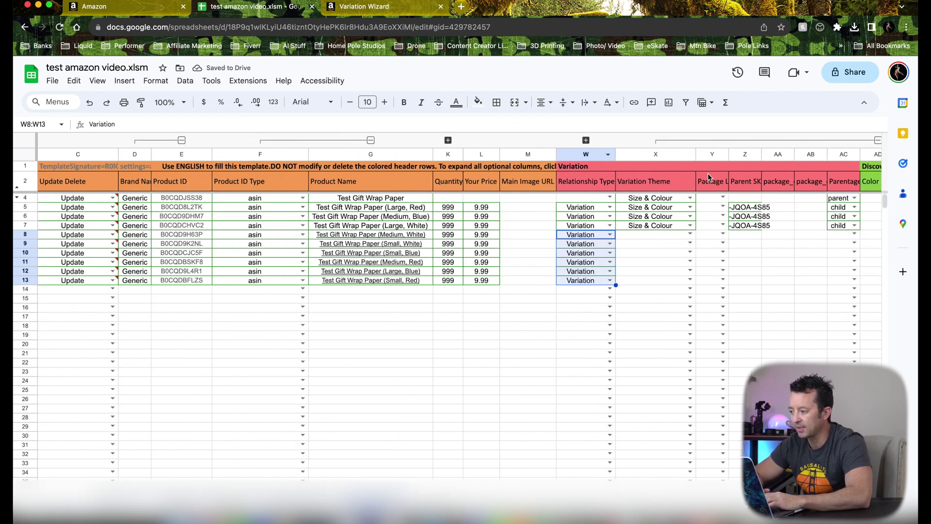
- Fill the variation theme Size & Colour into rows 8–13
left_click(641, 229)
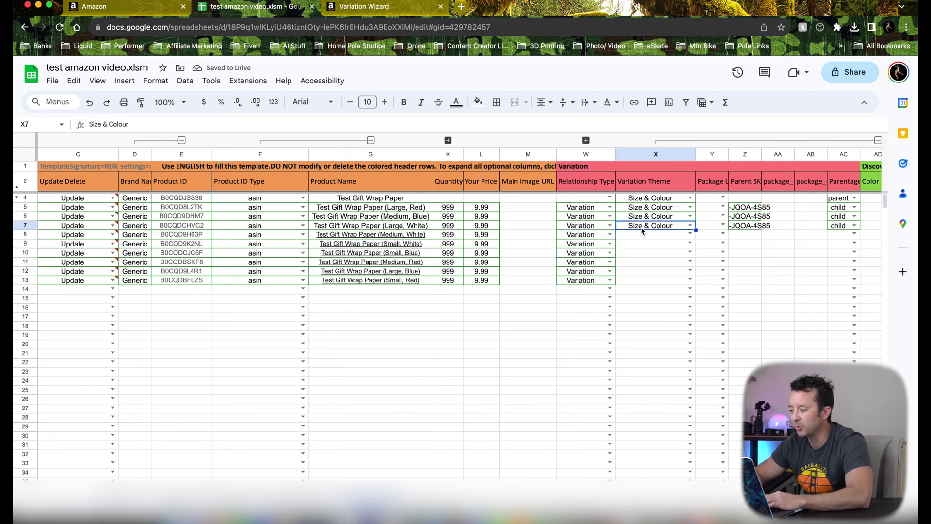
key("super+c")
key("Down")
key("shift+Down")
key("shift+Down")
key("shift+Down")
key("shift+Down")
key("shift+Down")
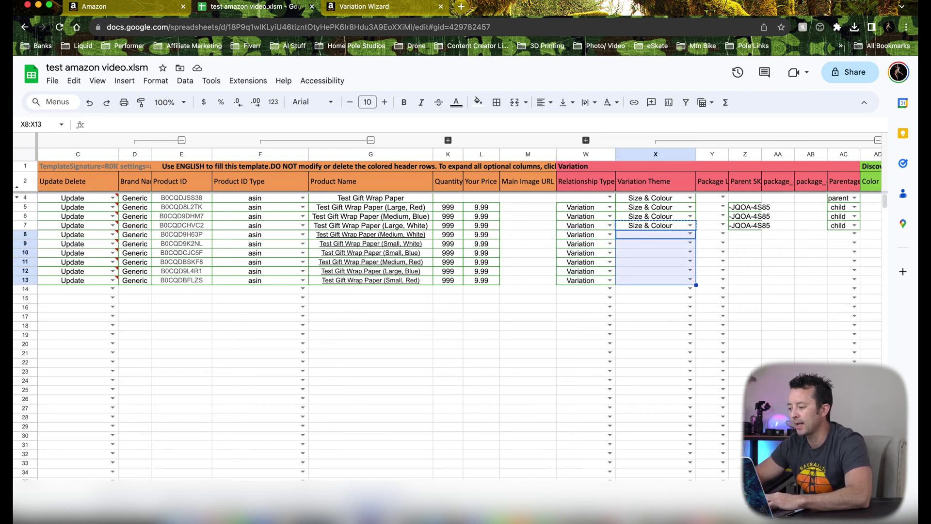
key("super+v")
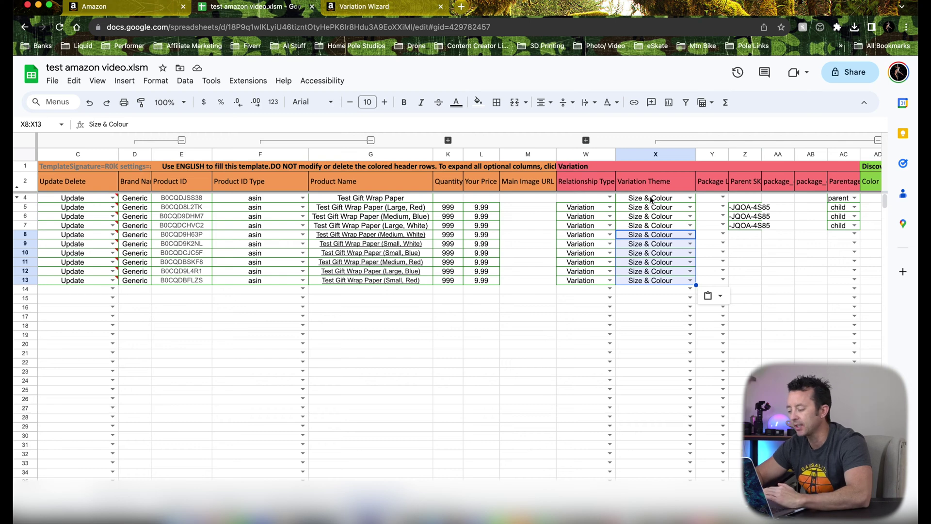
- Widen the Package Level and parent SKU columns and copy the parent SKU into rows 8–13
scroll(718, 269, "right", 3)
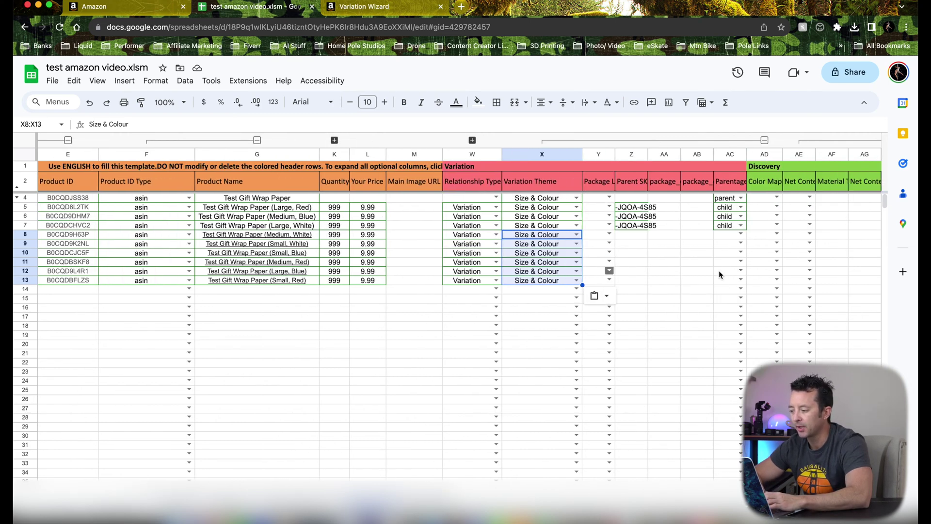
left_click_drag(615, 153, 651, 153)
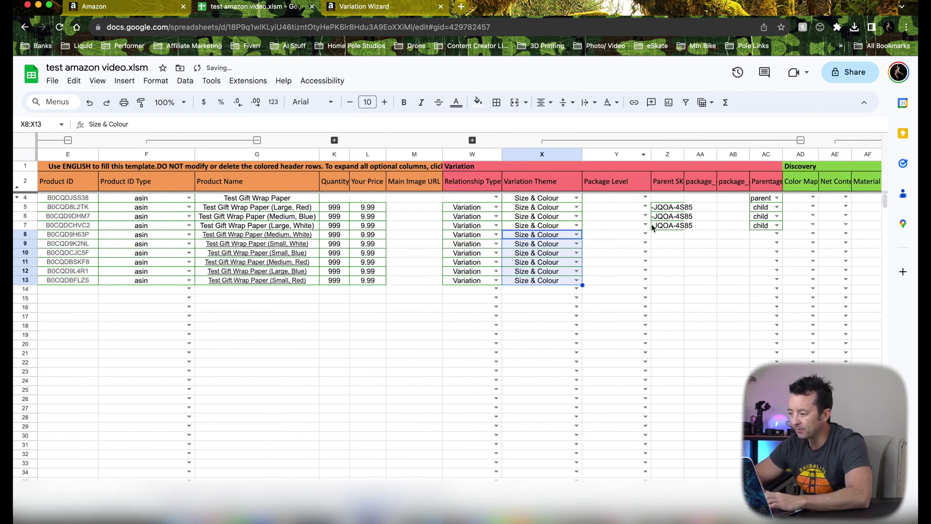
left_click_drag(684, 153, 708, 153)
left_click(675, 237)
key("Up")
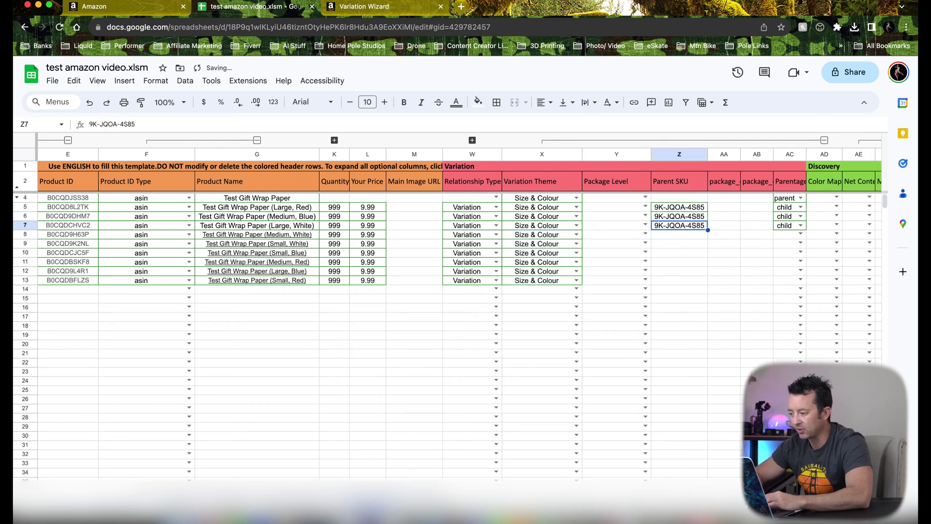
key("super+c")
key("Down")
key("shift+Down")
key("shift+Down")
key("shift+Down")
key("shift+Down")
key("shift+Down")
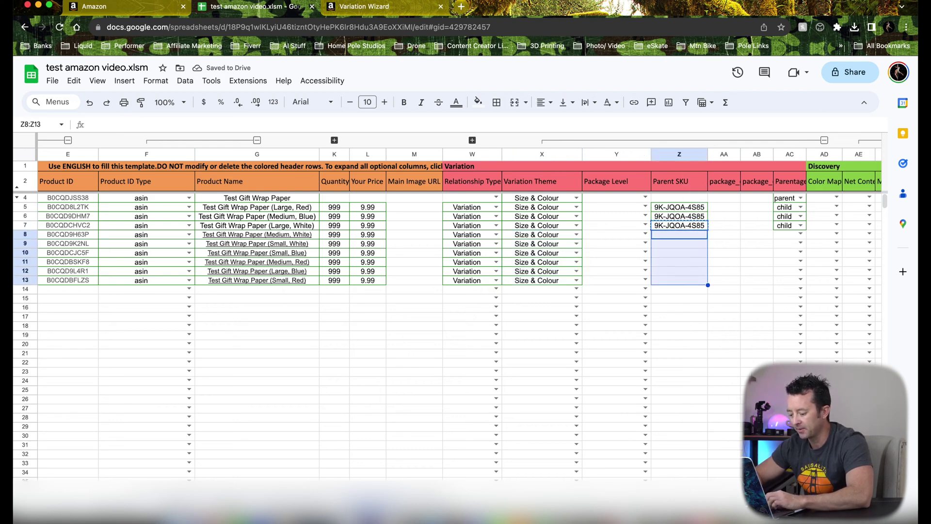
key("super+v")
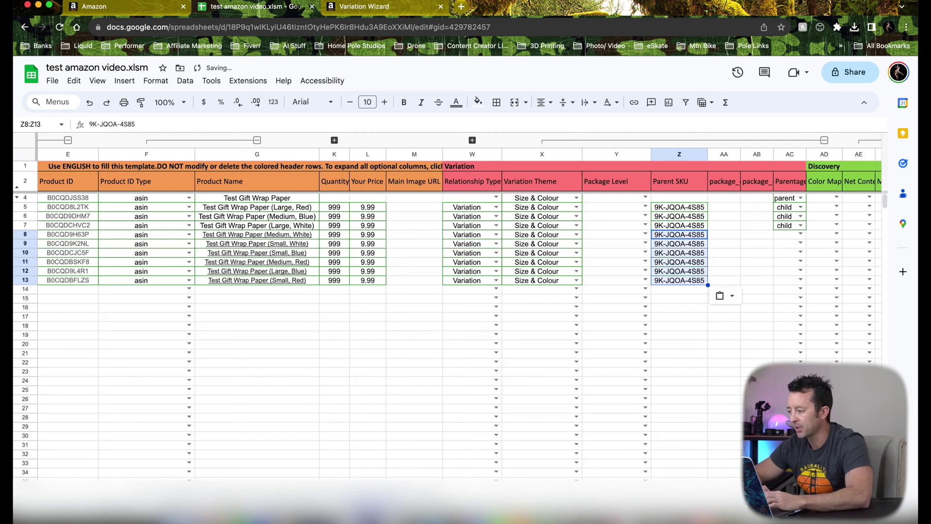
- Fill the parentage value child into rows 8–13
left_click(782, 226)
key("super+c")
key("Down")
key("shift+Down")
key("shift+Down")
key("shift+Down")
key("shift+Down")
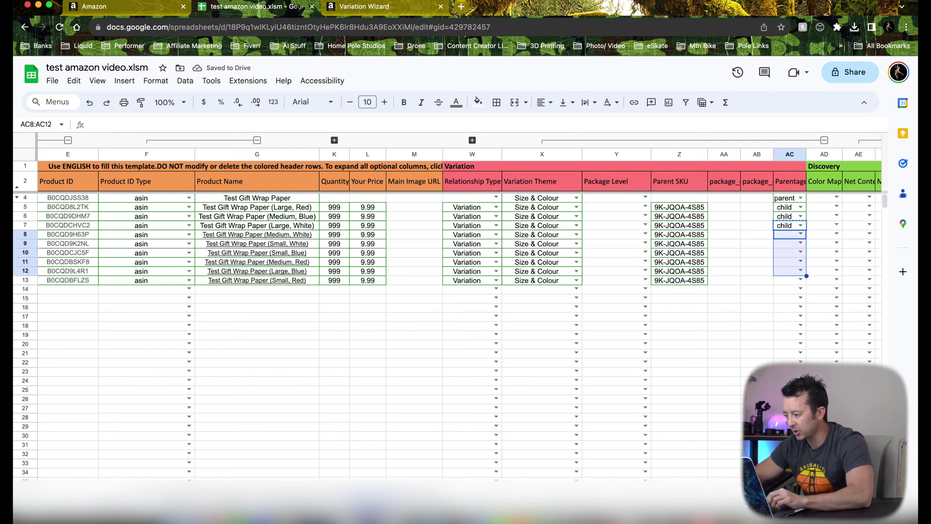
key("shift+Down")
key("super+v")
scroll(446, 291, "right", 5)
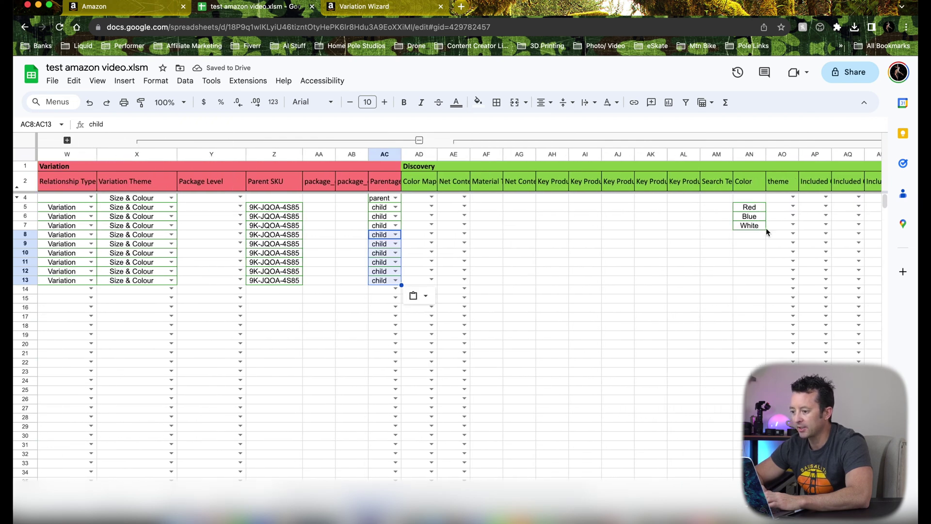
- Collapse the Variation column group and enter White, White, Blue in AN8:AN10
scroll(767, 231, "right", 3)
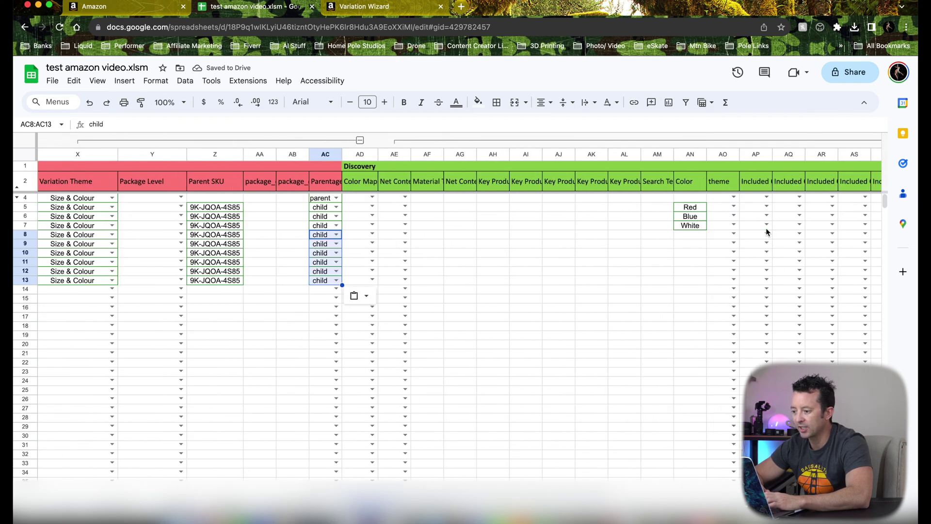
left_click(243, 140)
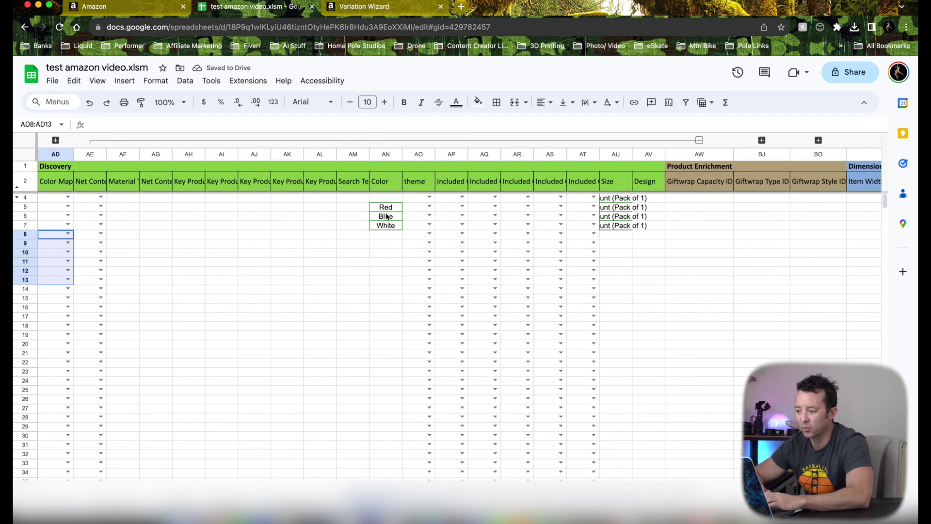
scroll(388, 225, "left", 8)
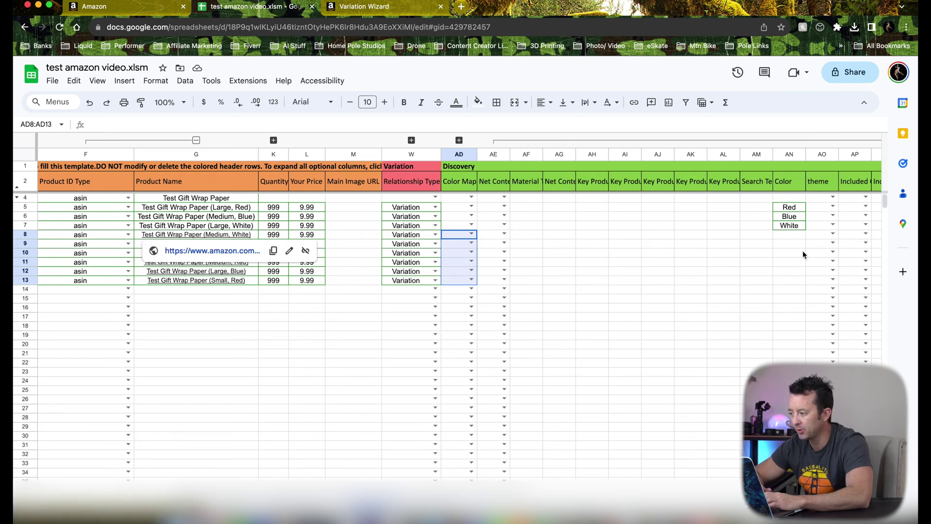
left_click(790, 238)
type("White")
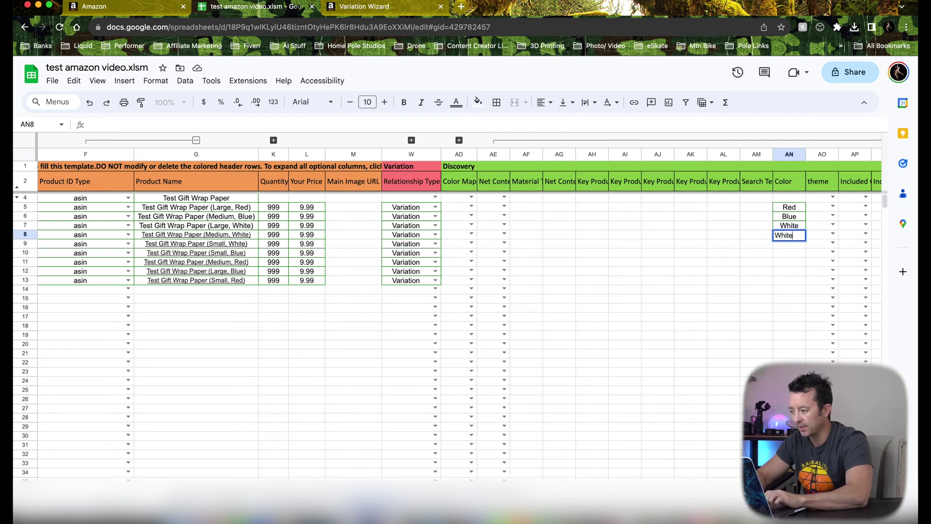
key("Return")
type("White")
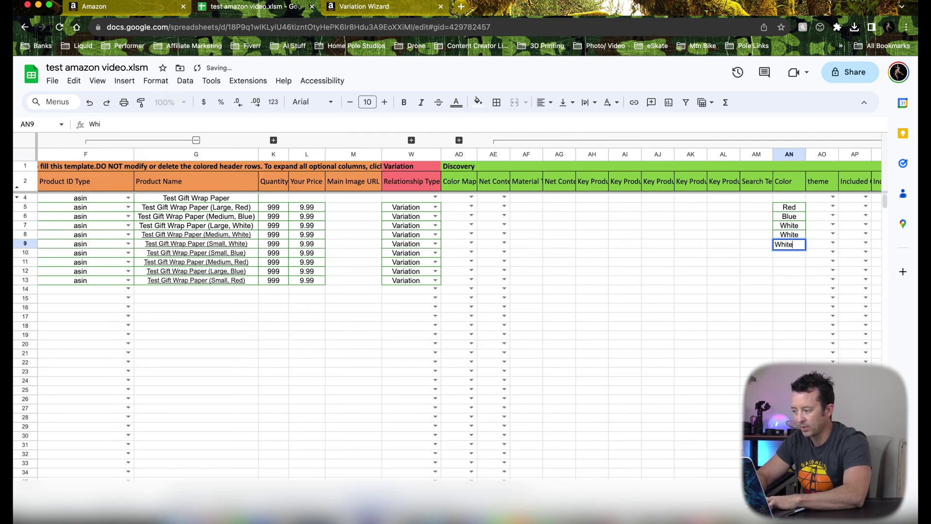
key("Return")
type("Blue")
key("Return")
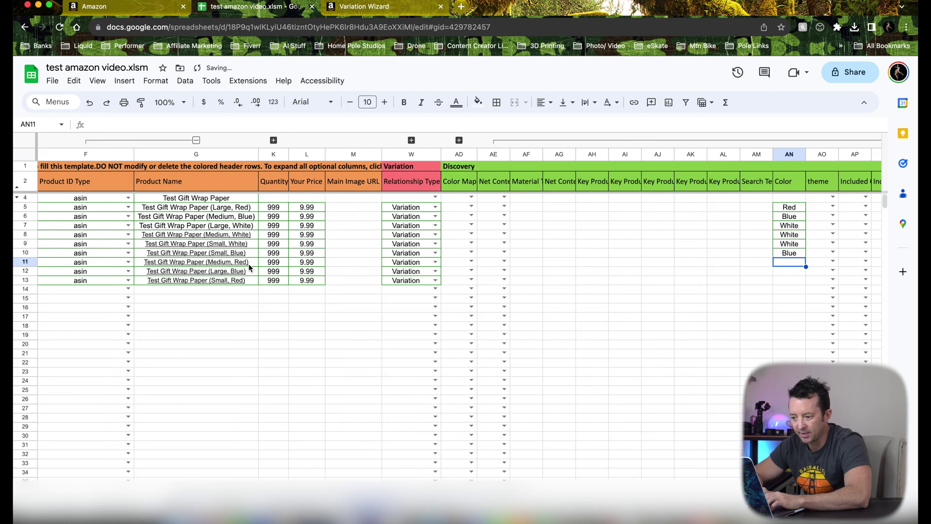
- Dismiss the link preview and enter Red, Blue, Red in AN11:AN13
mouse_move(249, 264)
left_click(238, 319)
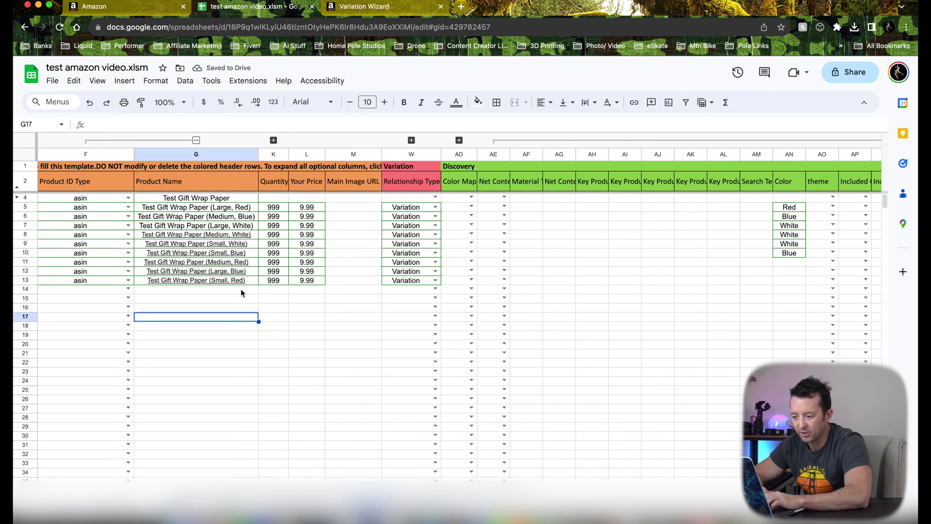
left_click(779, 261)
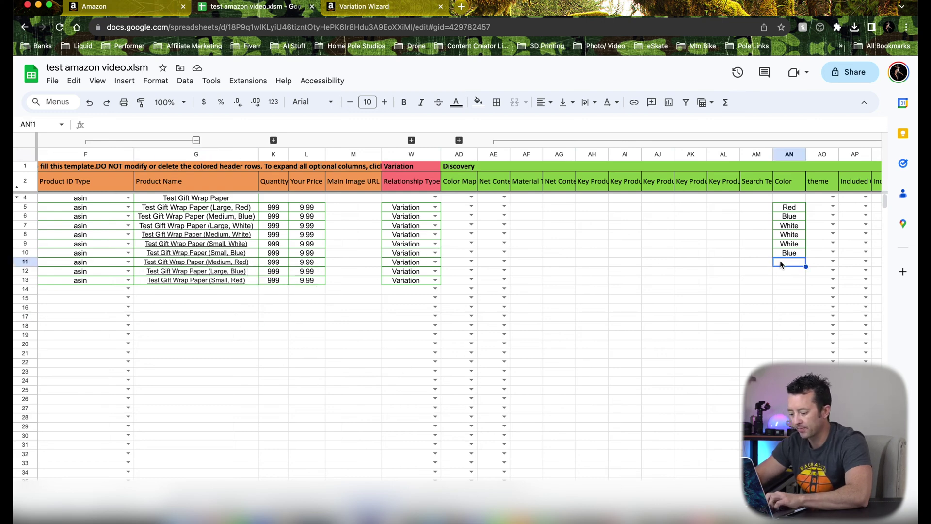
type("Red")
key("Return")
type("Blue")
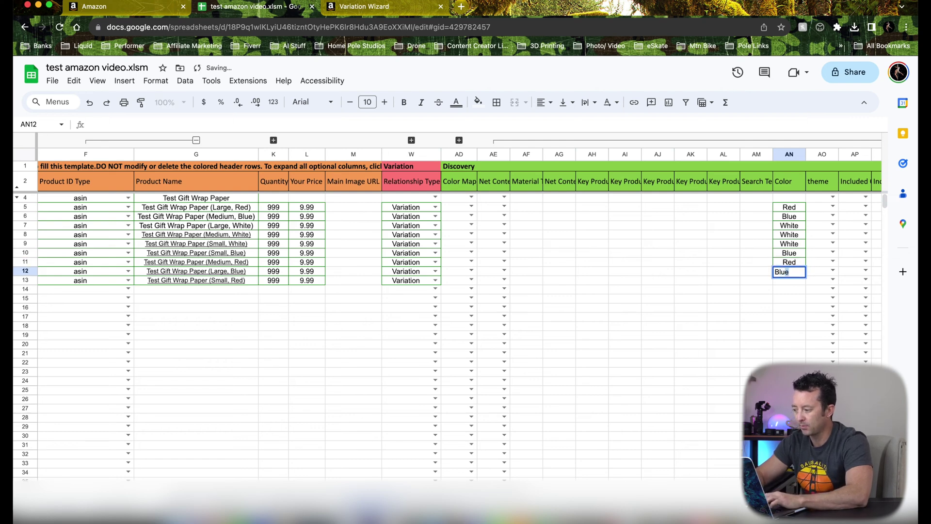
key("Return")
type("Red")
key("Return")
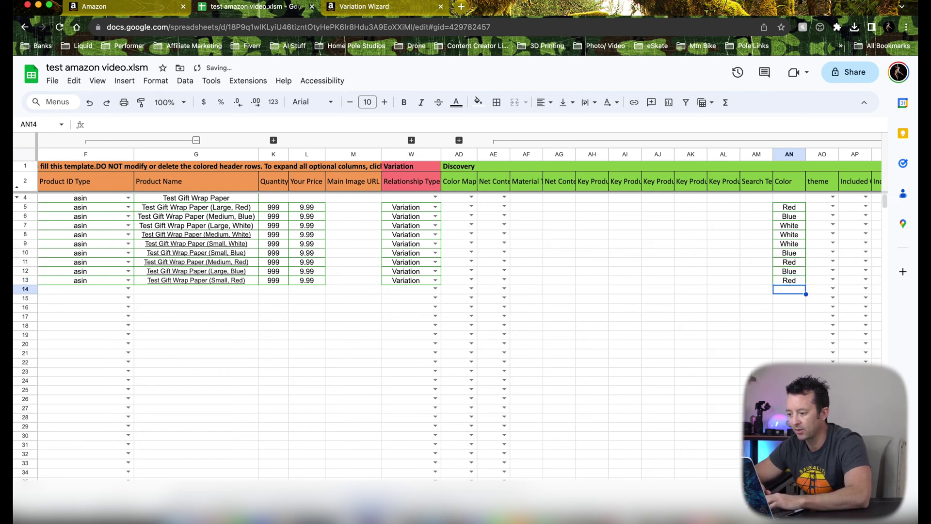
- Widen column AU and clear the parent row's 1 Count (Pack of 1) size in AU4
scroll(437, 291, "right", 5)
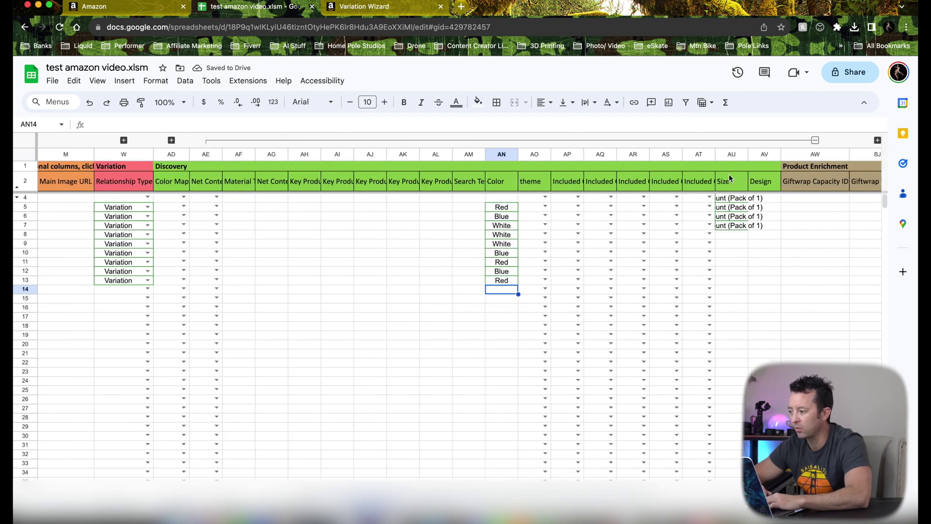
left_click_drag(748, 154, 805, 154)
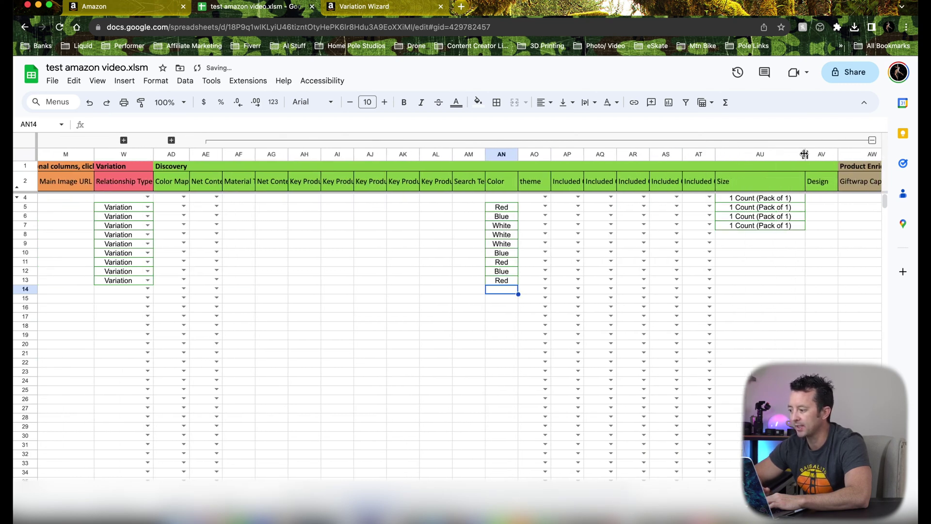
left_click(755, 200)
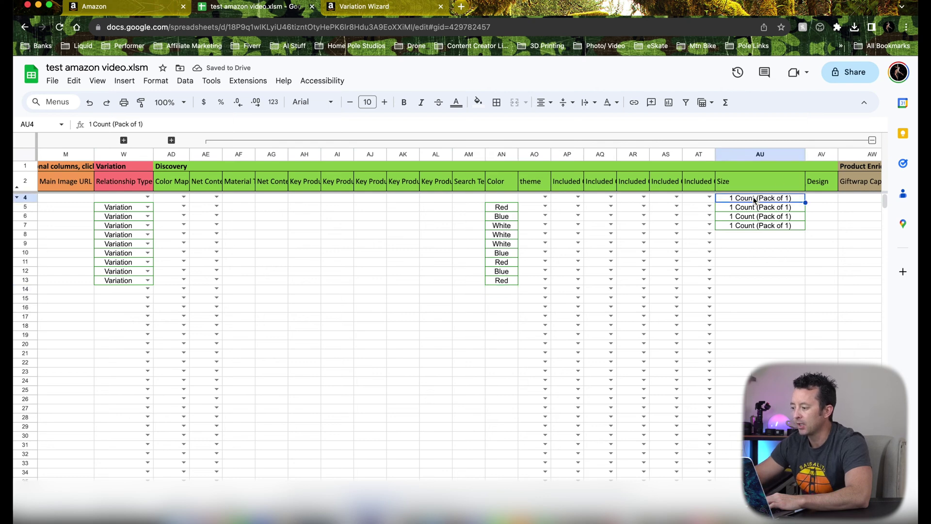
key("BackSpace")
key("Down")
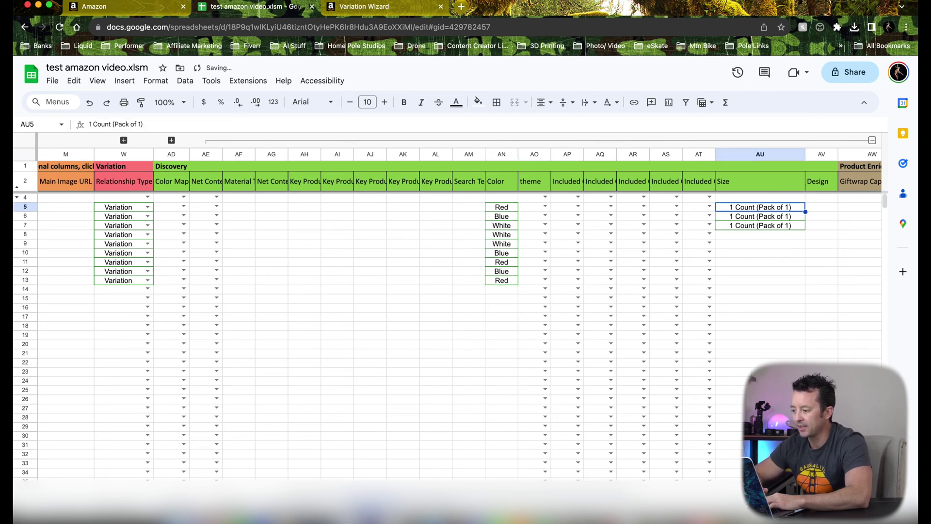
- Enter sizes Large, Medium, Large for the first three variation rows
scroll(459, 308, "left", 15)
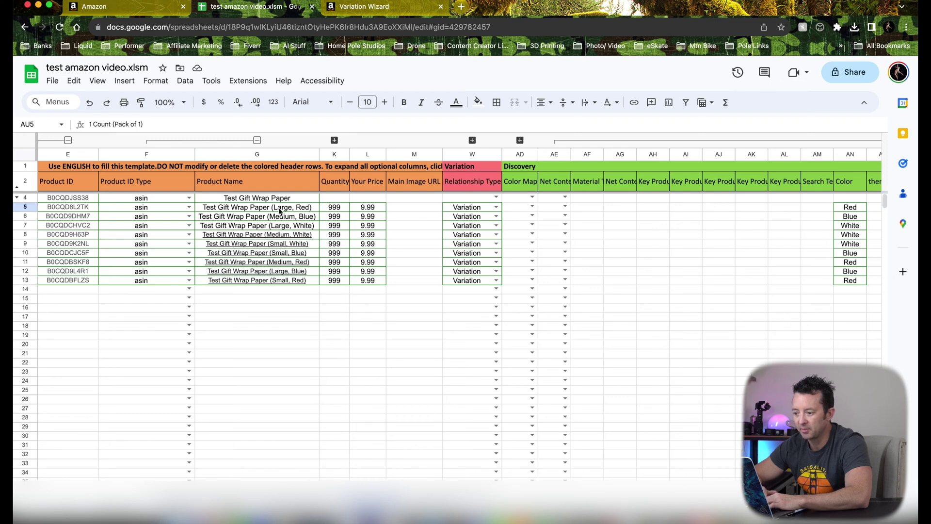
scroll(286, 233, "right", 15)
scroll(286, 237, "right", 8)
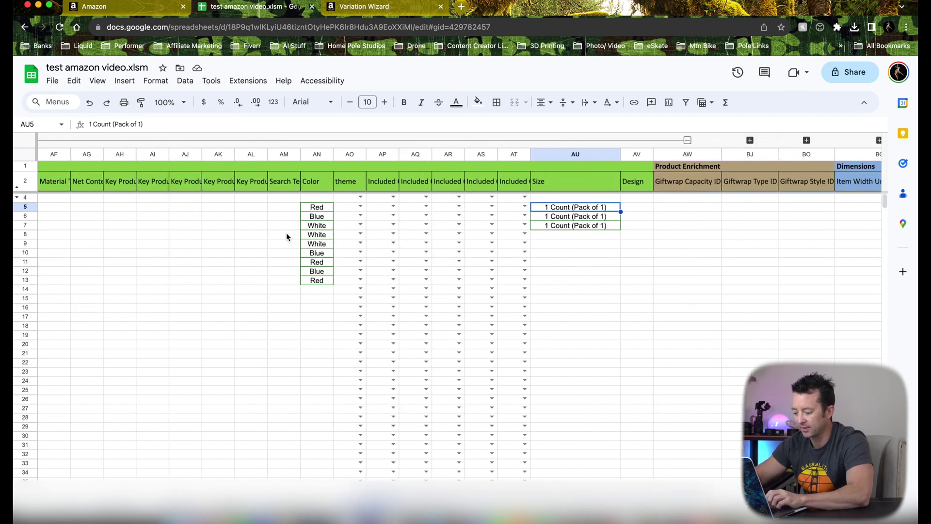
type("Large")
key("Return")
type("Mediu")
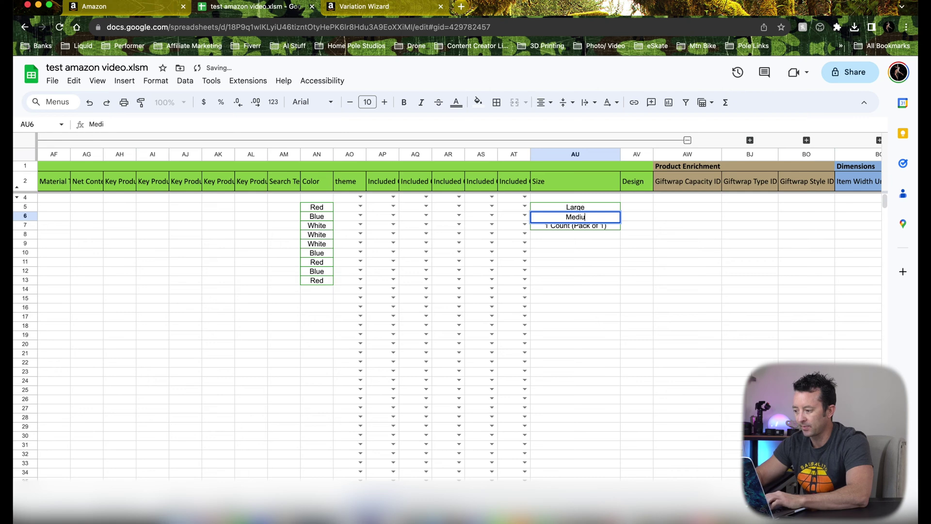
type("m")
key("Return")
type("Large")
key("Return")
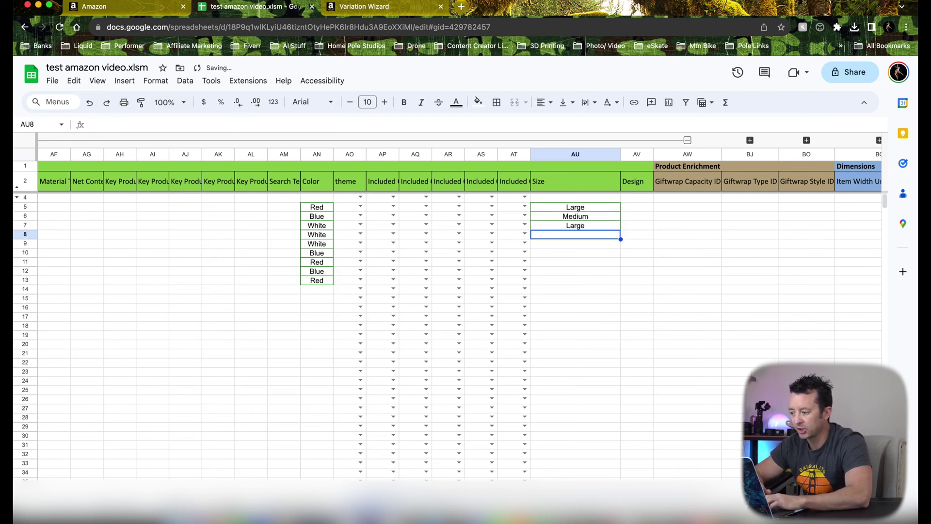
- Fill the remaining variation sizes: Medium, Small, Small, Medium, Large, Small
scroll(447, 316, "left", 10)
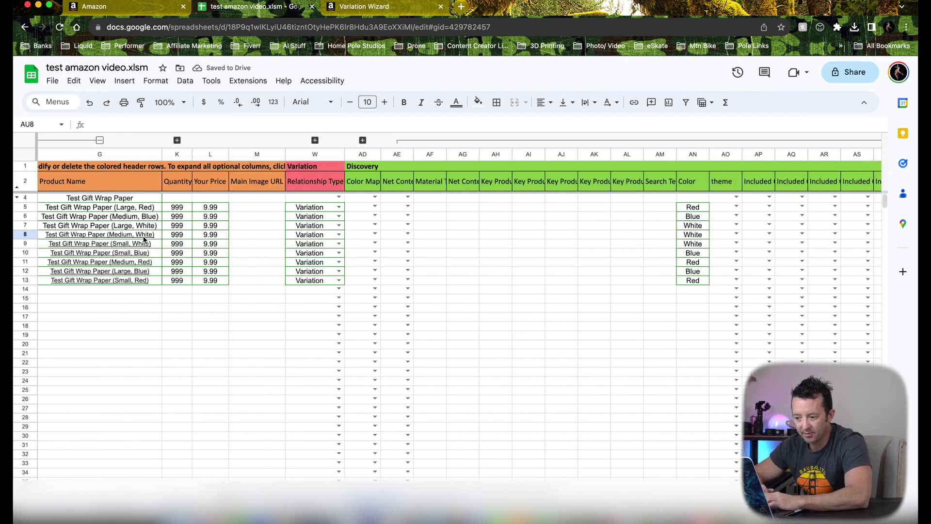
scroll(339, 255, "right", 10)
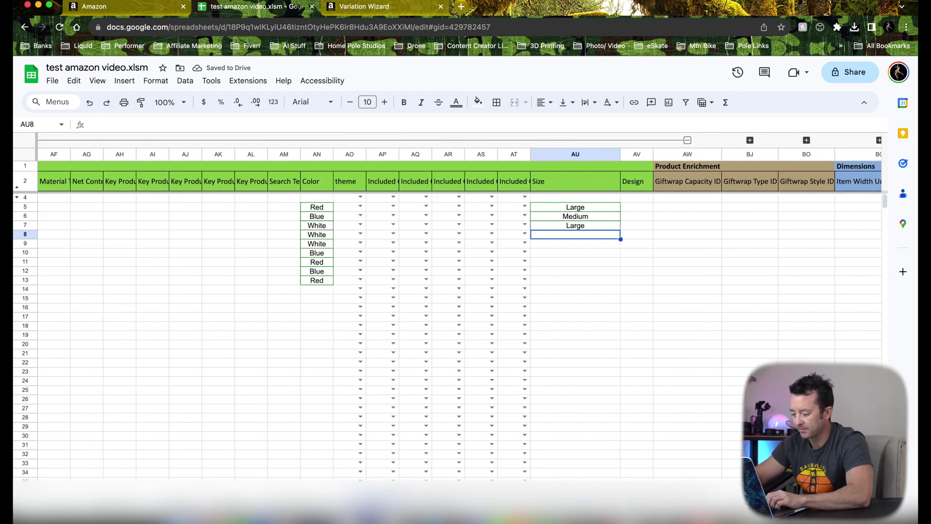
type("Medium")
key("Return")
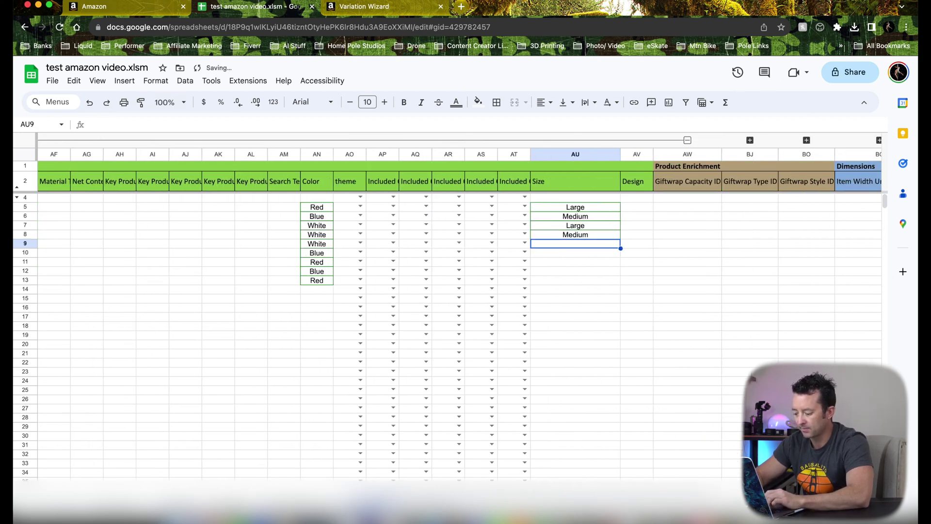
type("Small")
key("Return")
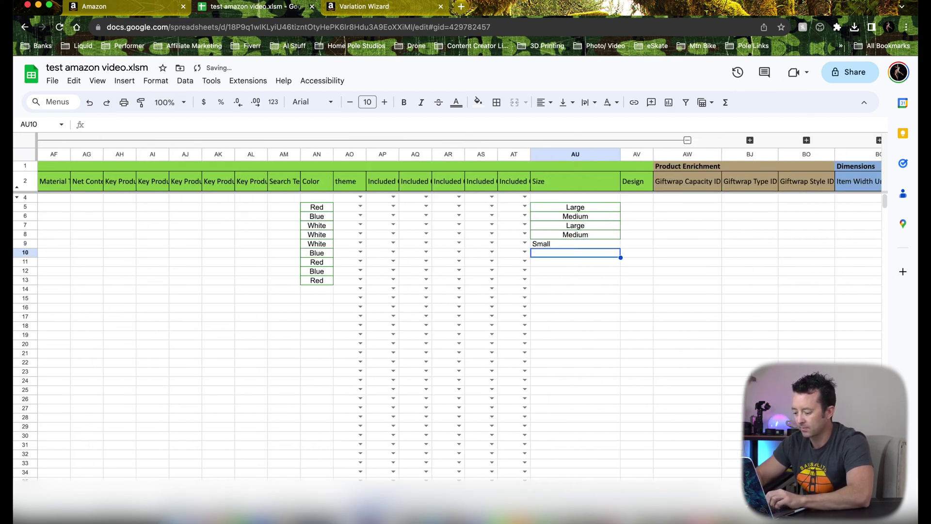
type("Small")
key("Return")
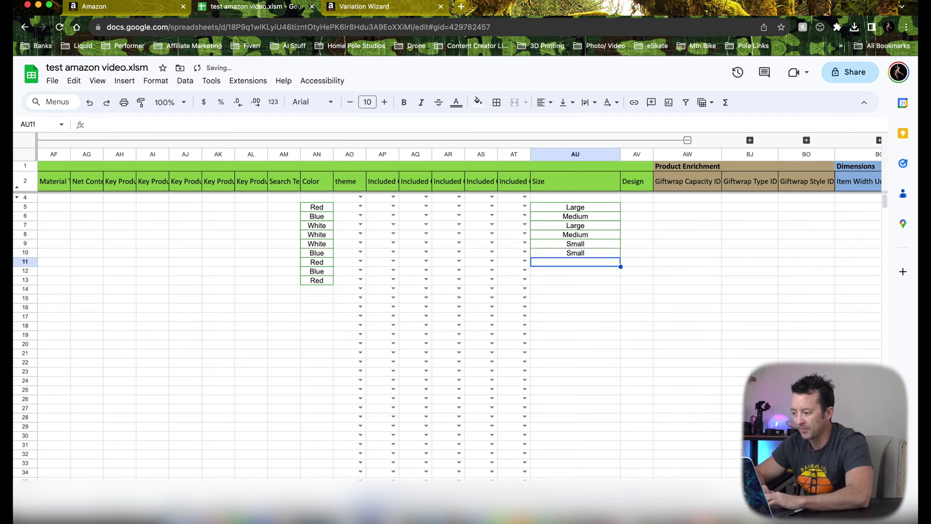
scroll(451, 315, "left", 15)
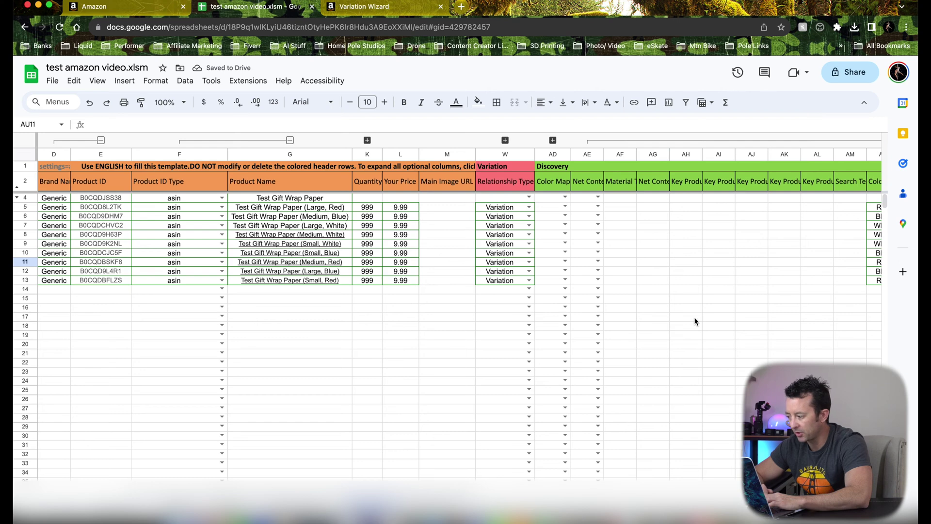
scroll(696, 322, "right", 15)
type("Medium")
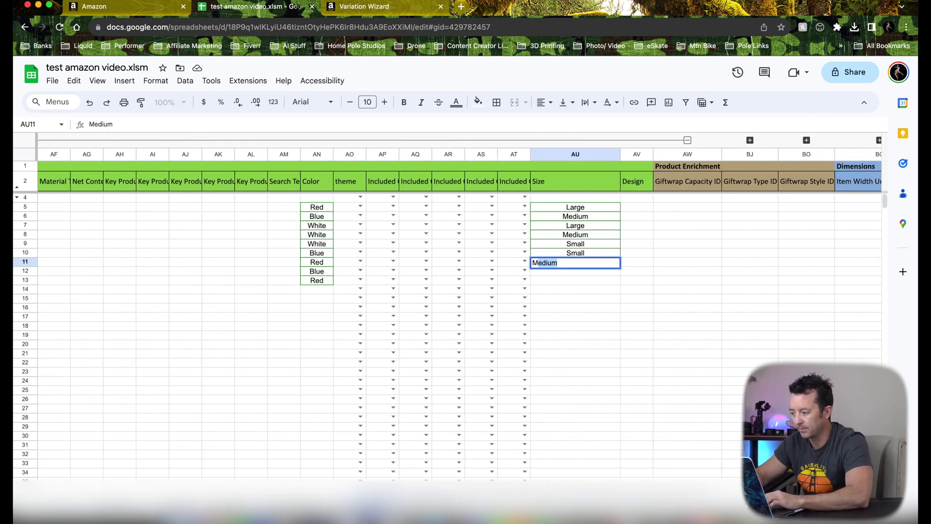
key("Return")
type("Large")
key("Return")
type("Small")
key("Return")
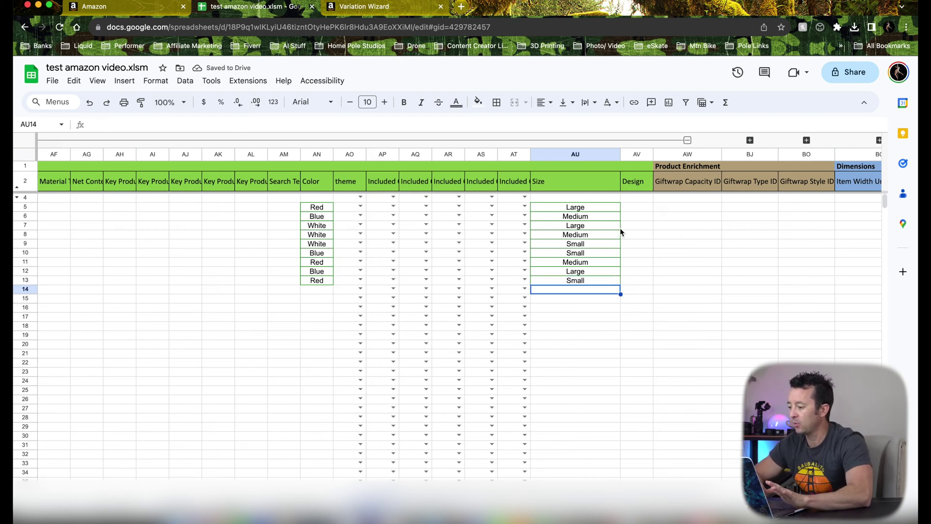
scroll(619, 228, "left", 15)
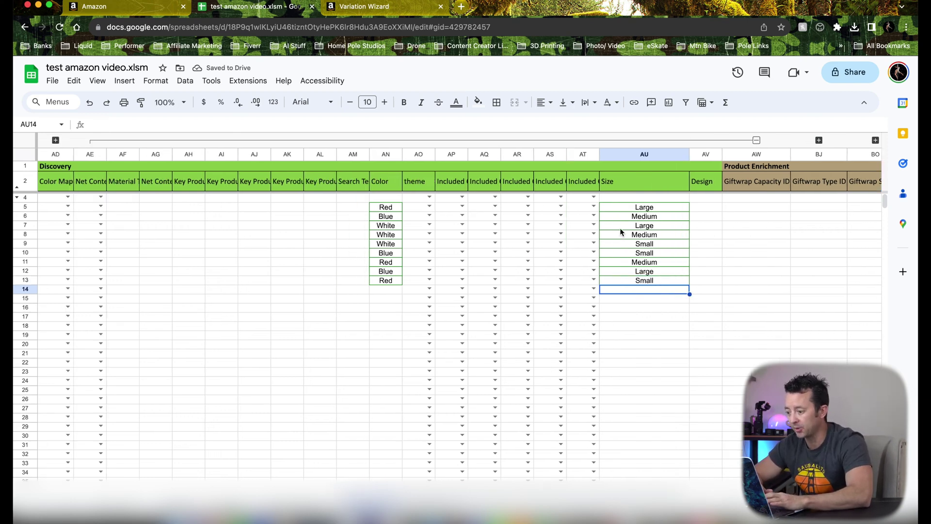
- Show the File > Download format options for the filled-in template
scroll(620, 232, "left", 1)
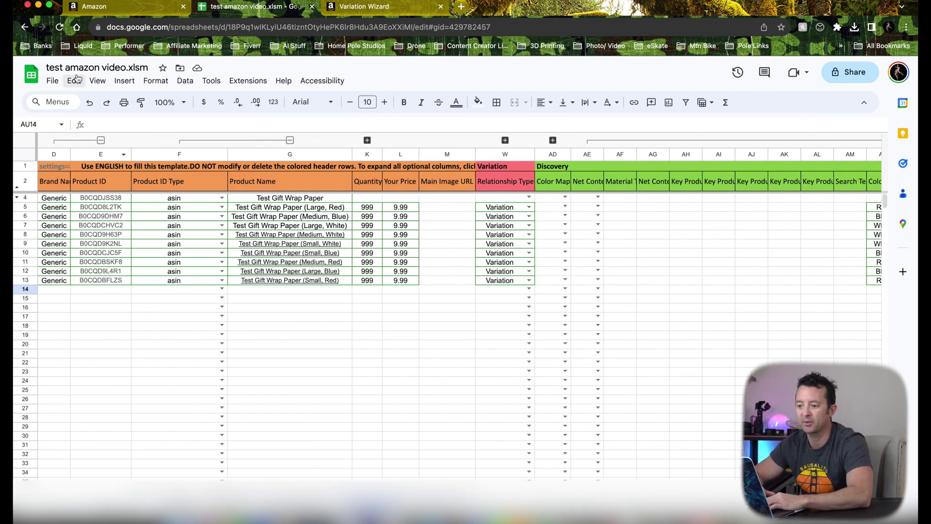
left_click(52, 82)
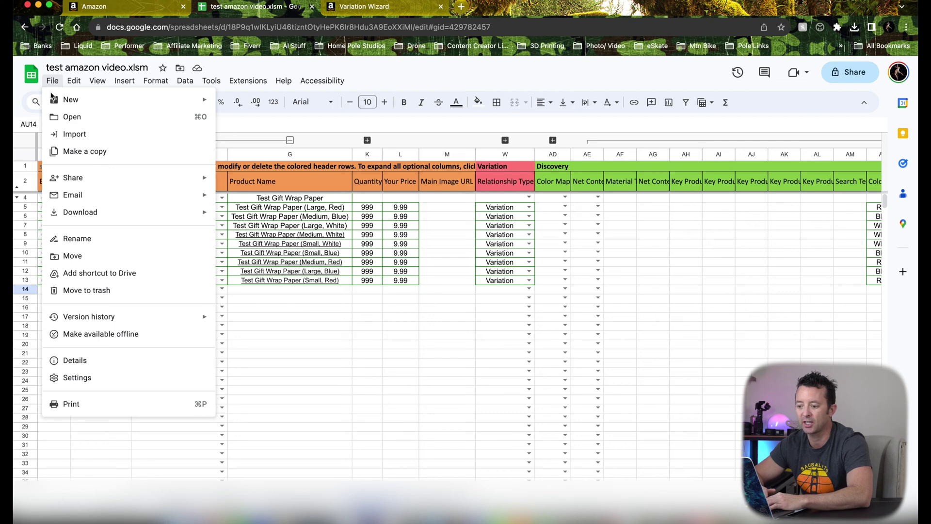
mouse_move(114, 216)
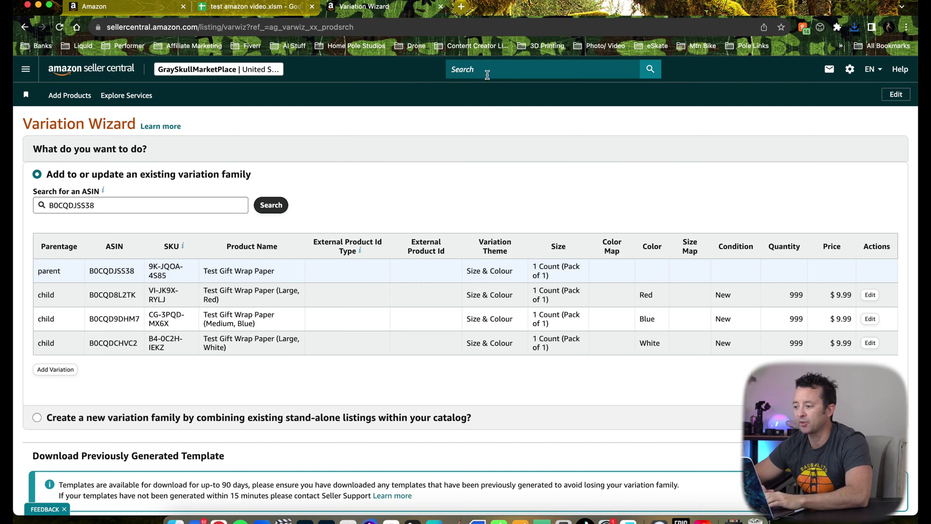
- Upload test amazon video-1.xlsx through Add Products via Upload, found by searching 'upload'
left_click(487, 71)
type("upload")
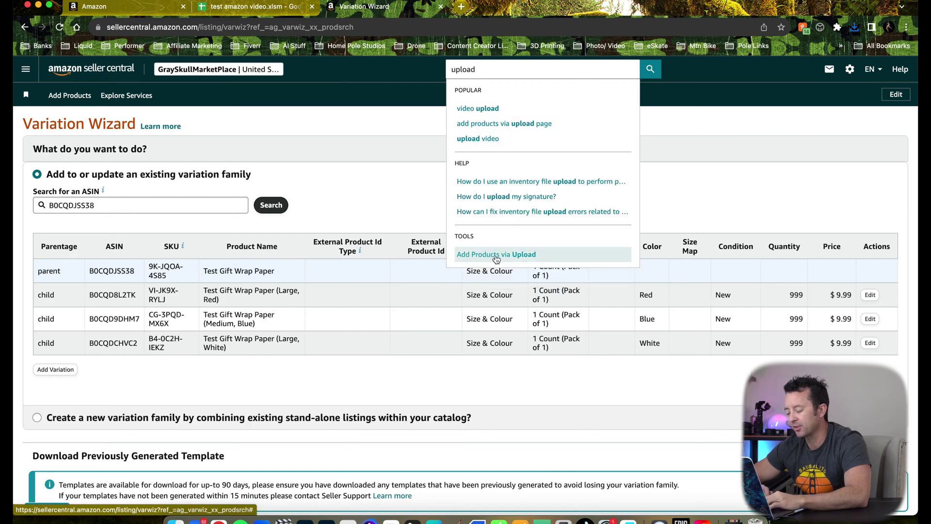
left_click(497, 255)
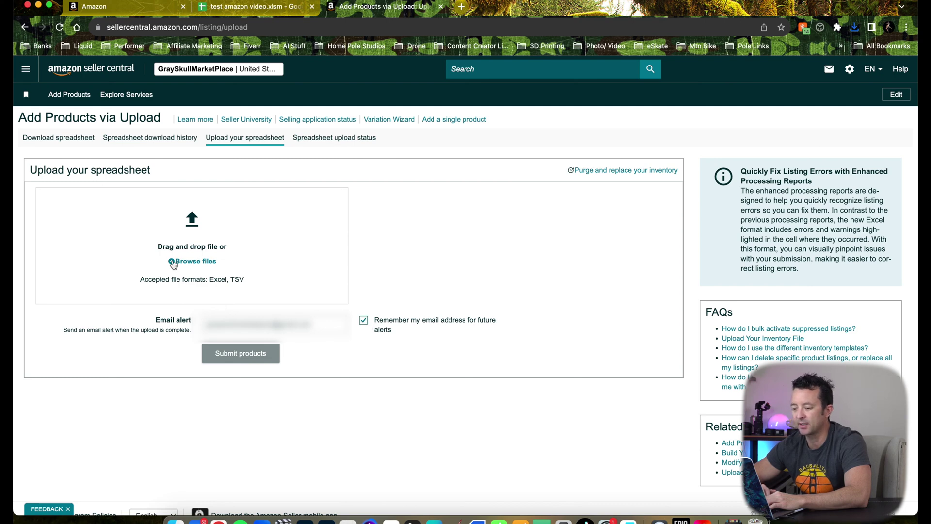
left_click(173, 263)
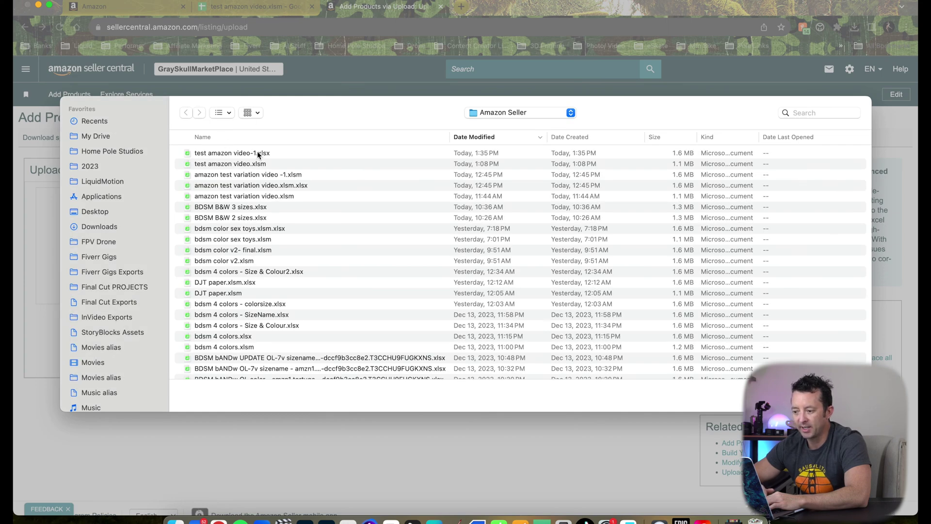
double_click(238, 154)
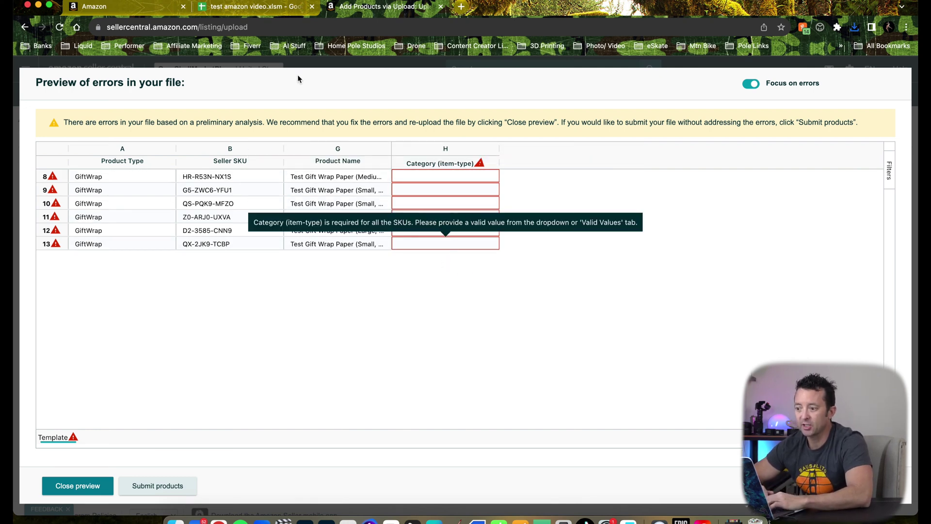
- Reveal the hidden columns and fill H8:H13 with H7's gift-wrap-paper category
left_click(252, 7)
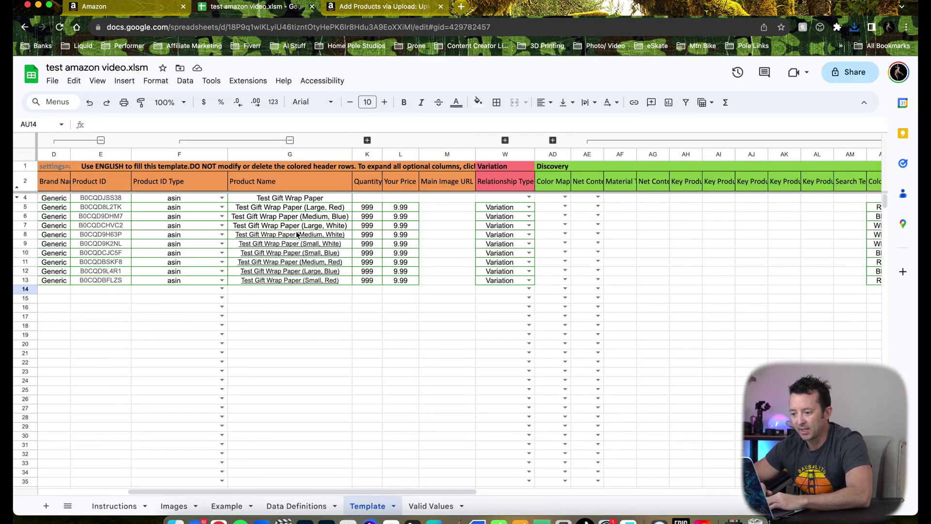
scroll(298, 235, "left", 4)
scroll(453, 233, "left", 2)
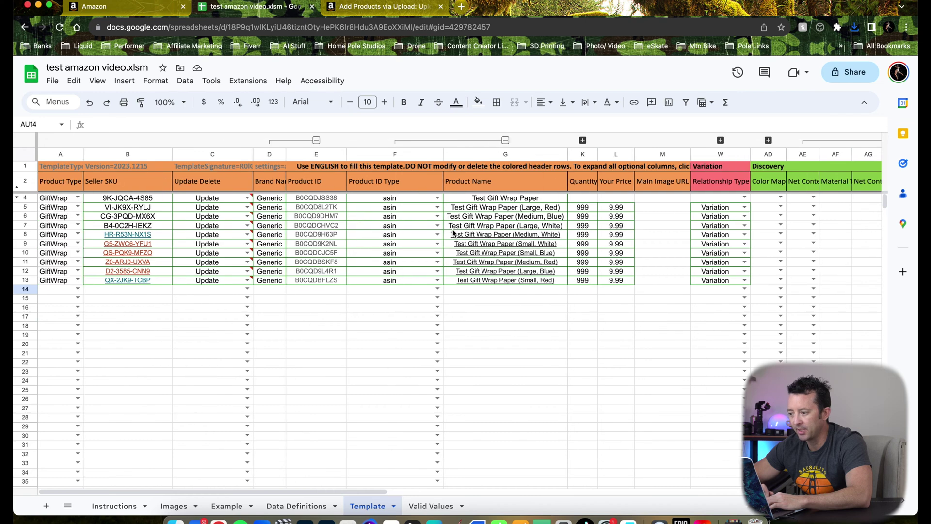
left_click(583, 140)
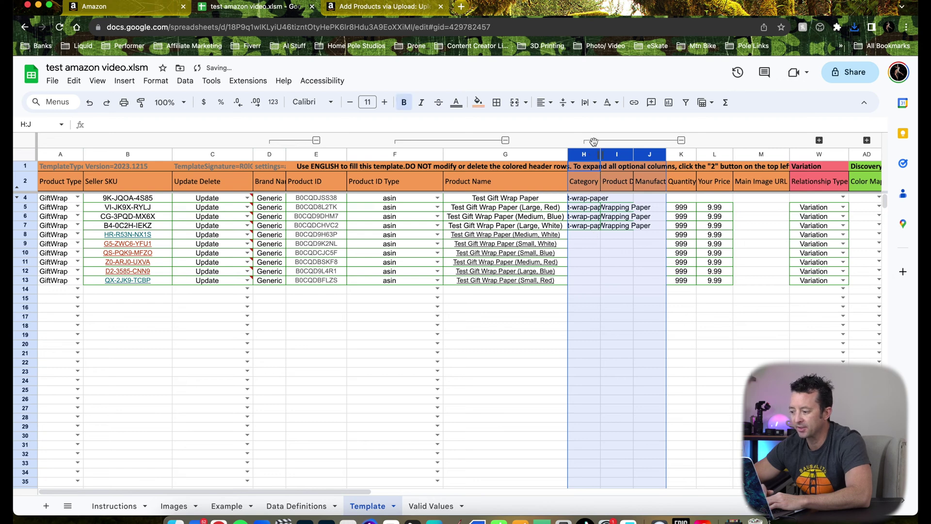
left_click(578, 226)
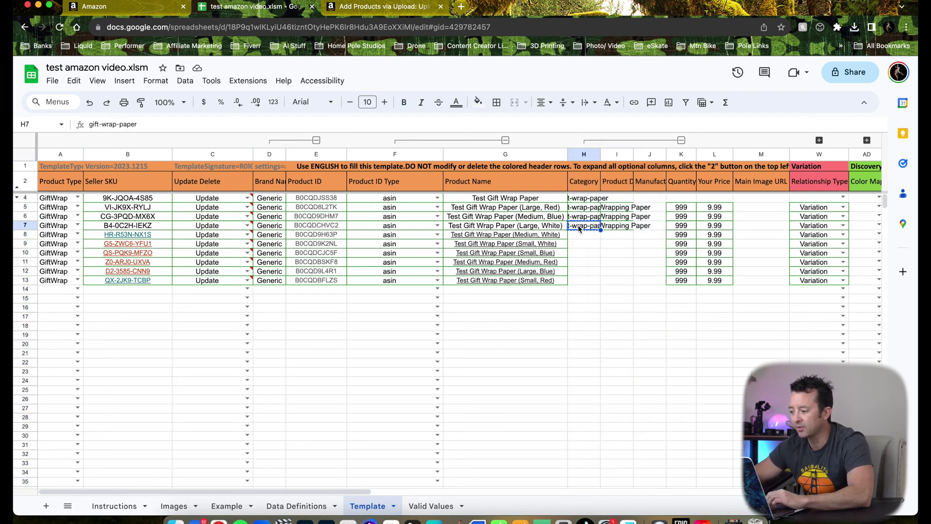
key("Down")
key("shift+Down")
key("shift+Down")
key("shift+Down")
key("shift+Down")
key("shift+Down")
key("shift+Down")
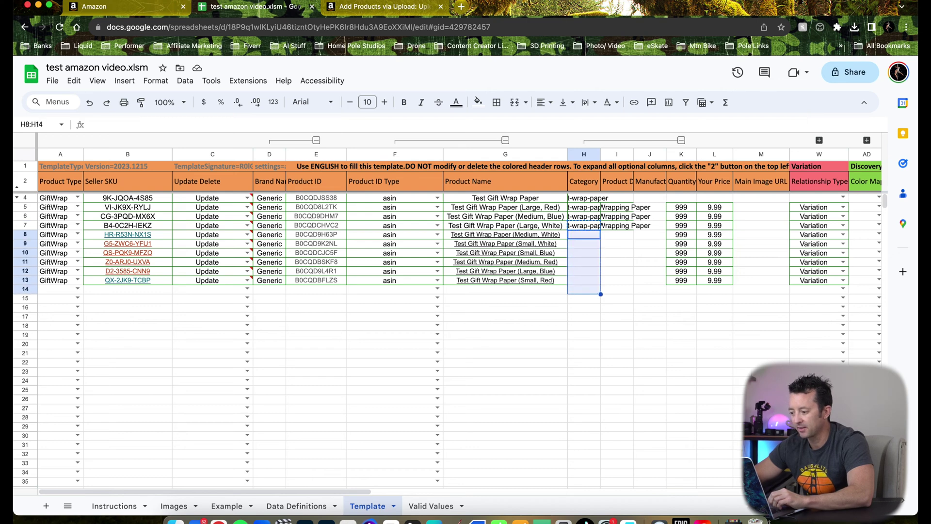
key("shift+Up")
type("gift-wrap-paper gift-wrap-paper gift-wrap-paper gift-wrap-paper gift-wrap-paper gift-wrap-paper")
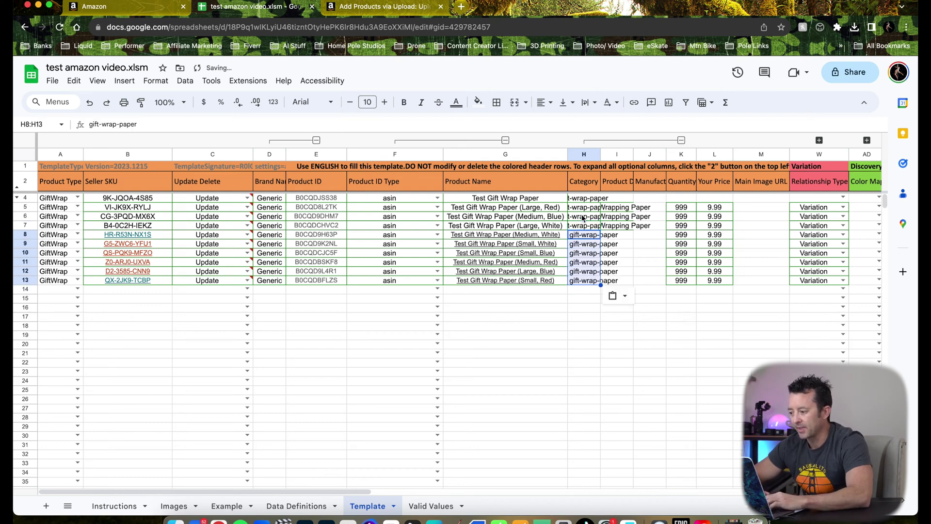
- Fill I8:I13 with the Test Wrapping Paper description and widen column I
left_click(615, 226)
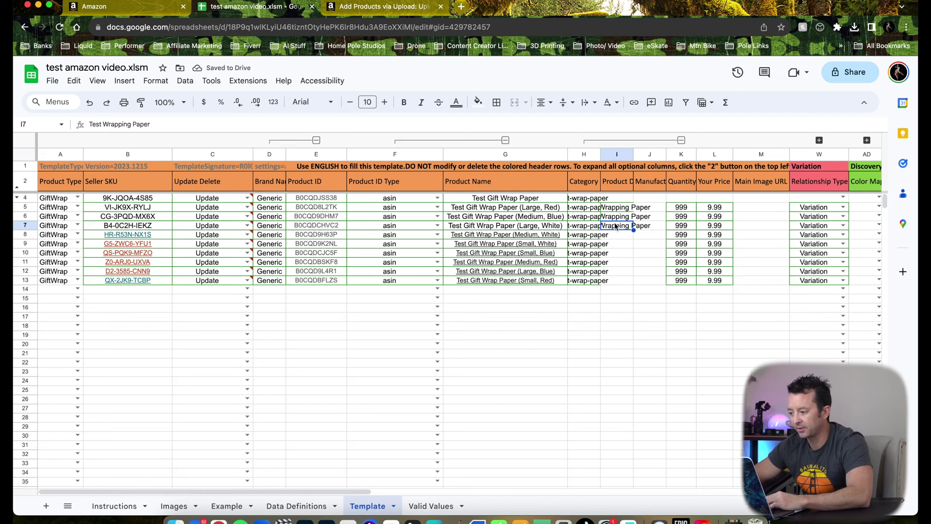
left_click_drag(615, 226, 616, 280)
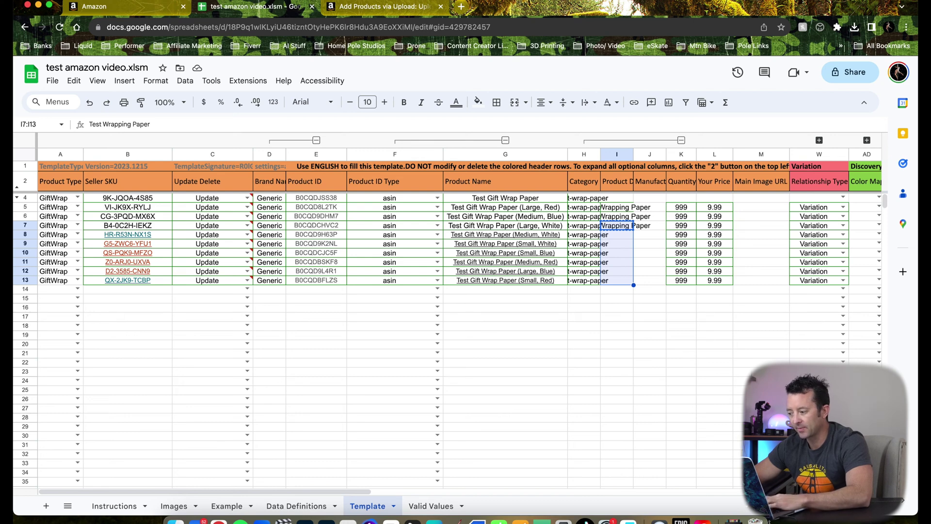
type("Test Wrapping Paper Test Wrapping Paper Test Wrapping Paper Test Wrapping Paper Test Wrapping Paper Test Wrapping Paper")
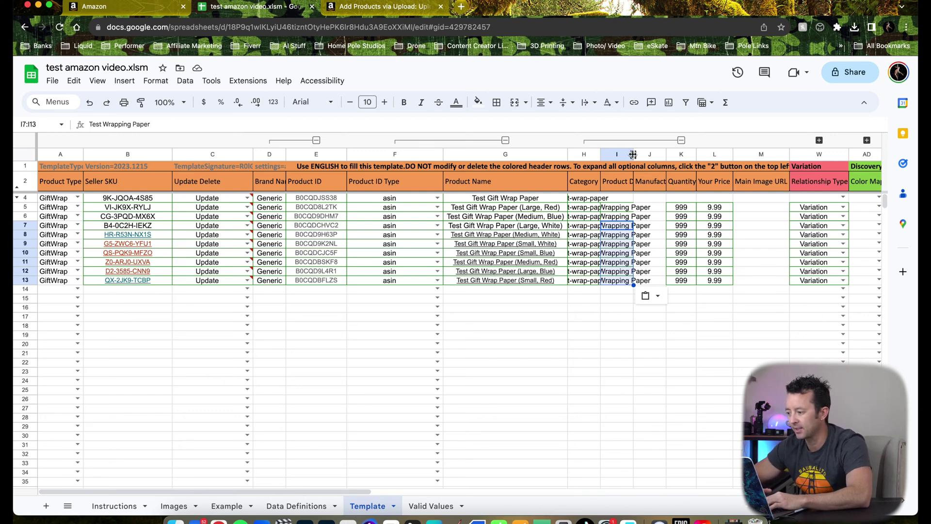
left_click_drag(633, 154, 669, 153)
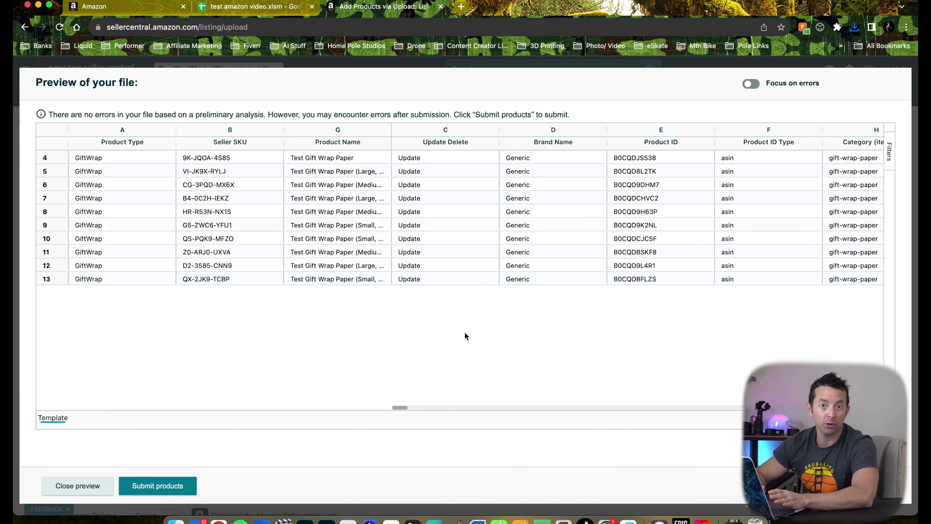
- Submit the error-free template, collapse the parent's three variation rows, and switch to Mail
left_click(151, 483)
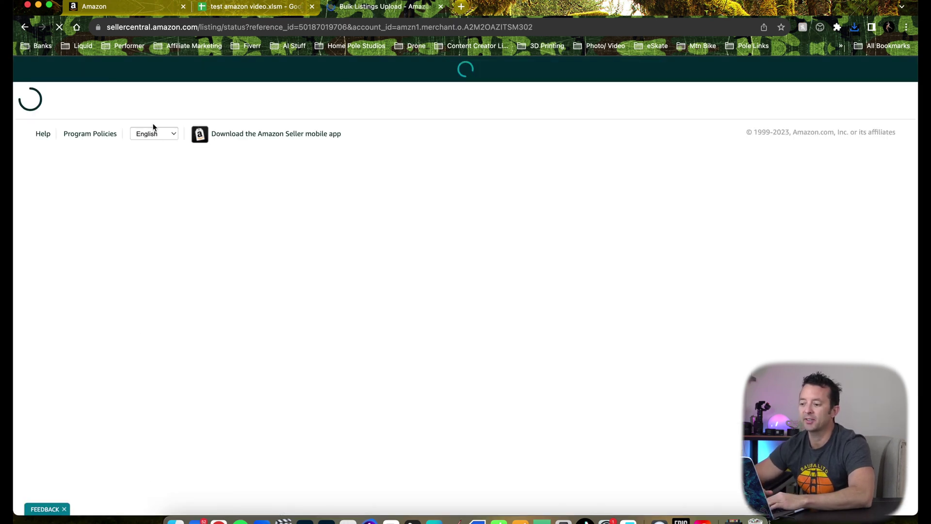
left_click(92, 7)
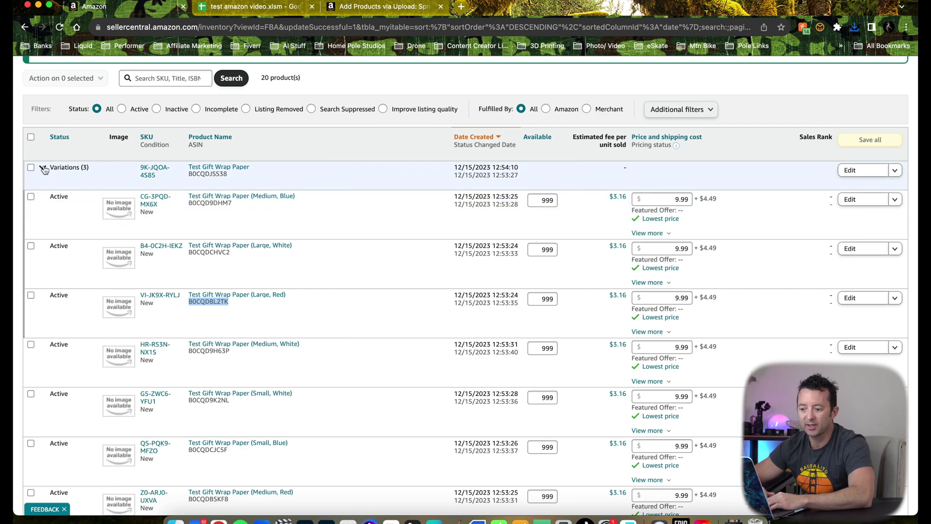
left_click(43, 168)
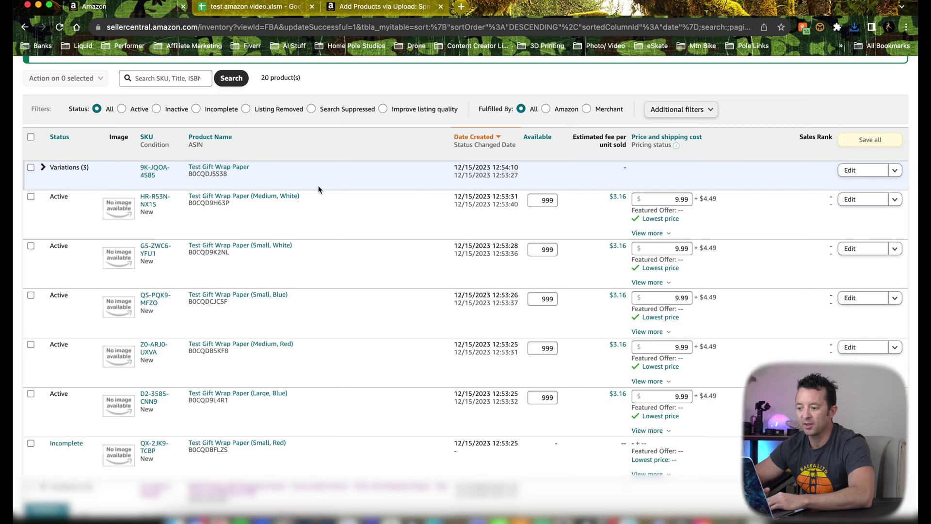
scroll(313, 179, "up", 1)
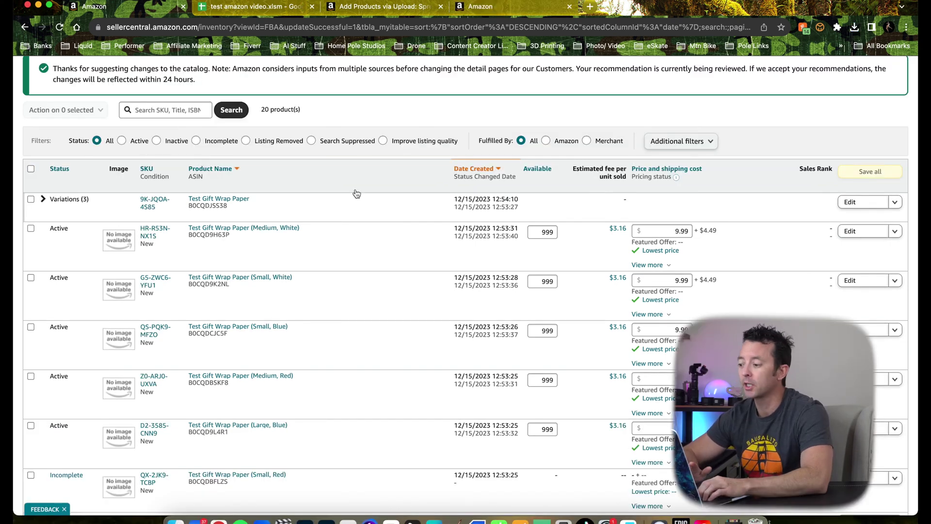
key("super+Tab")
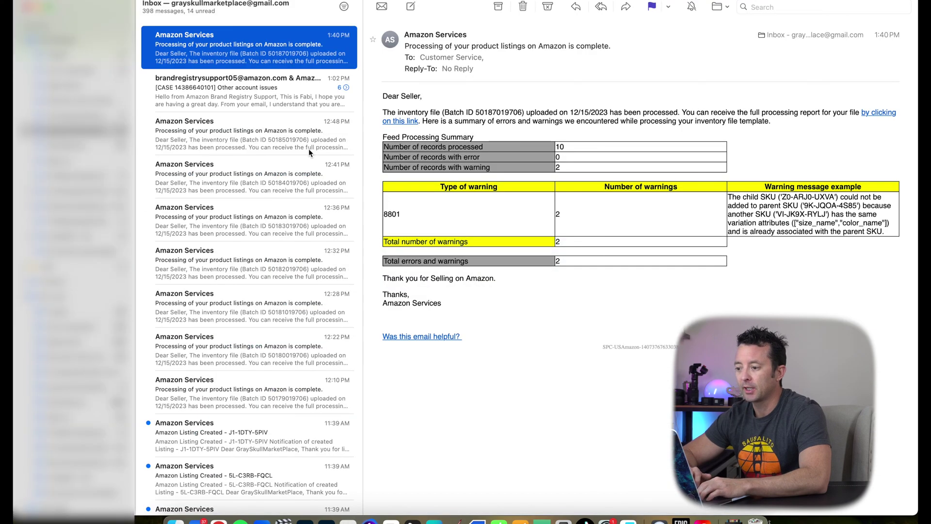
- Read the Amazon processing report (10 records, 0 errors, 2 warnings), then return to Seller Central
double_click(257, 37)
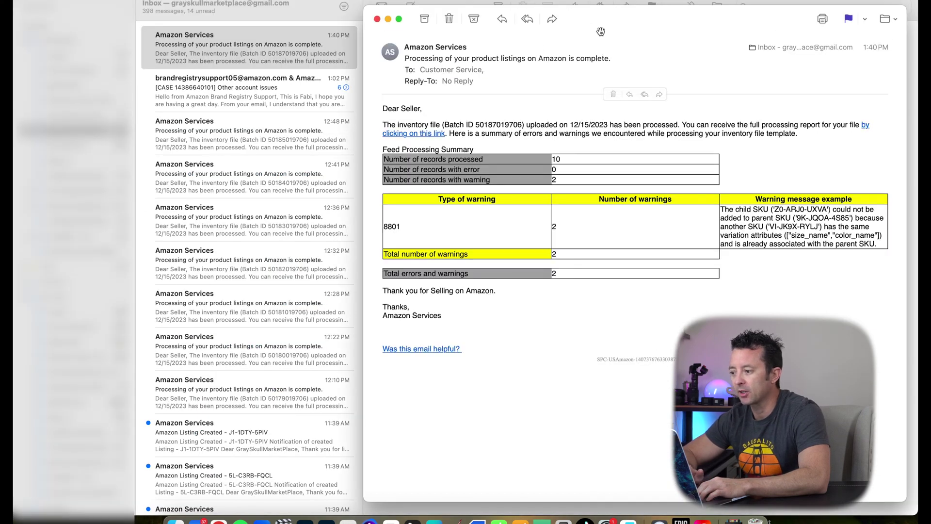
left_click_drag(600, 29, 367, 34)
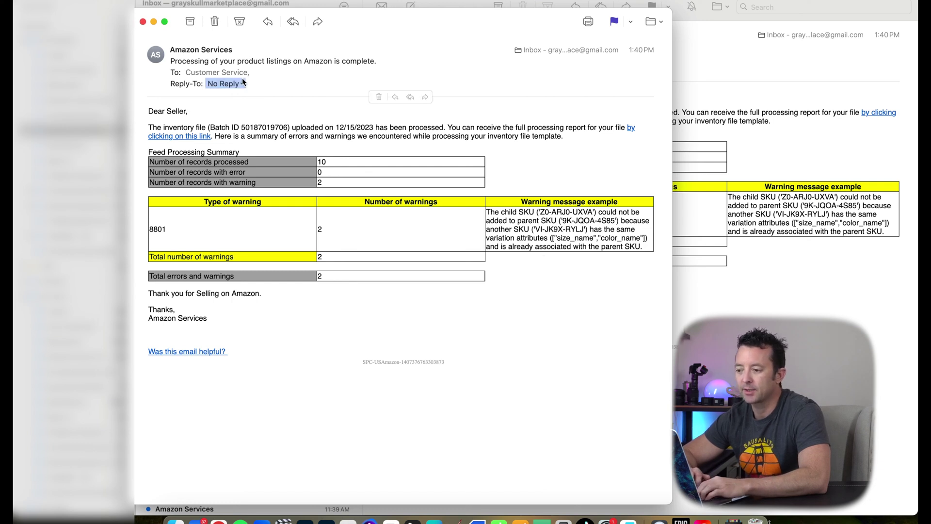
left_click(144, 22)
key("super+Tab")
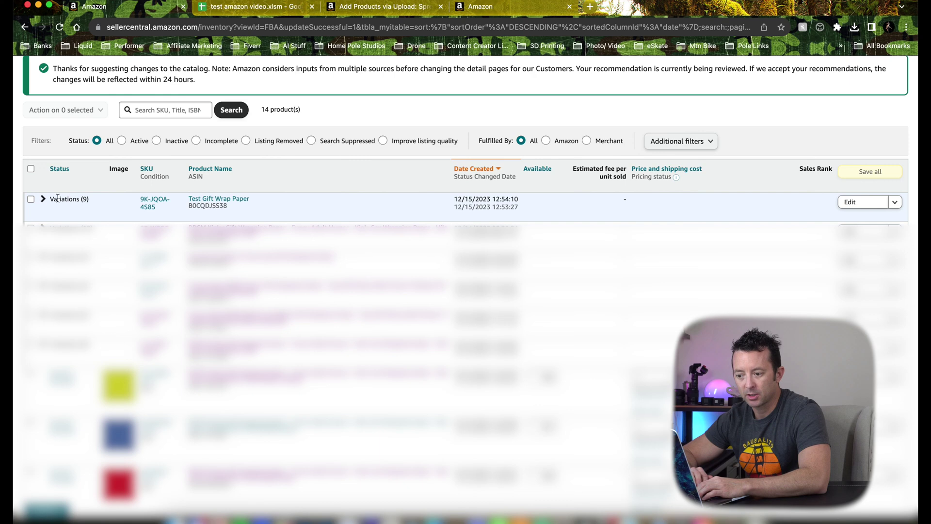
- Expand Test Gift Wrap Paper's Variations (9), review the nine children, and go to its live page
left_click(42, 199)
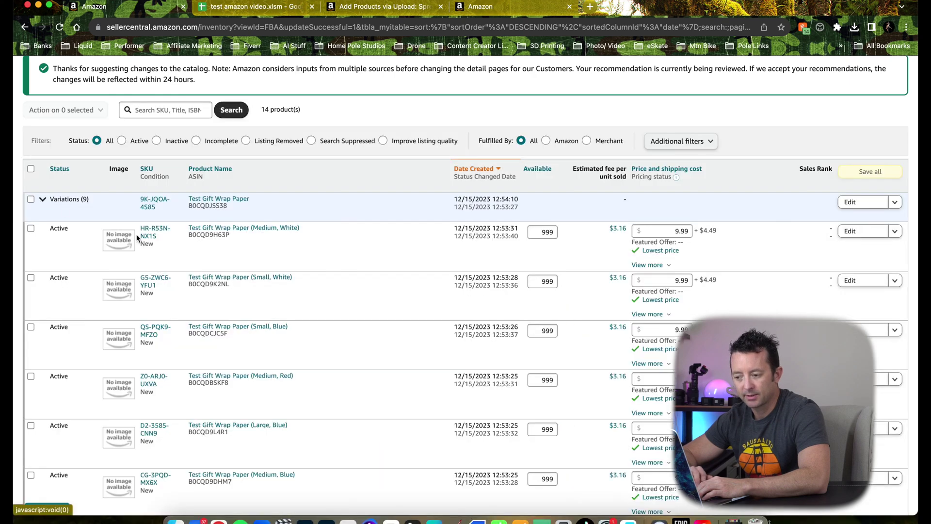
scroll(292, 274, "down", 1)
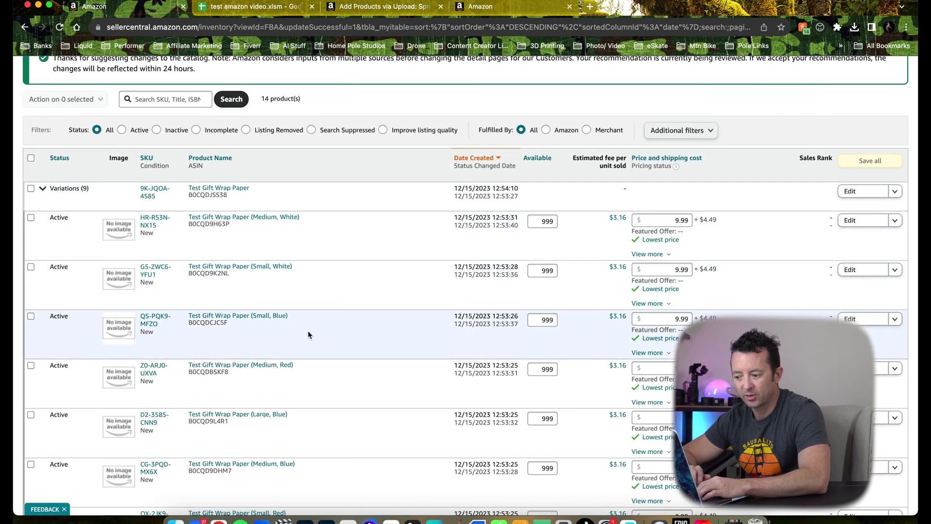
scroll(313, 380, "down", 3)
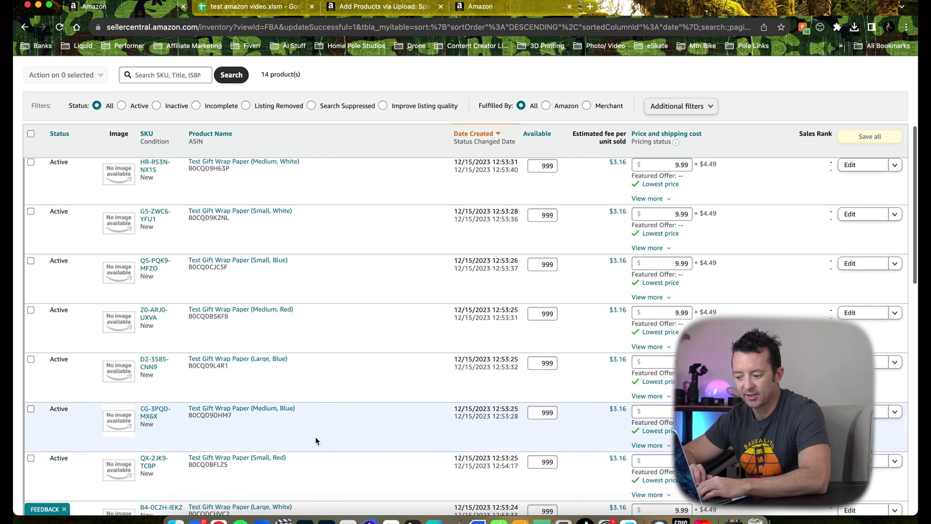
scroll(321, 460, "down", 5)
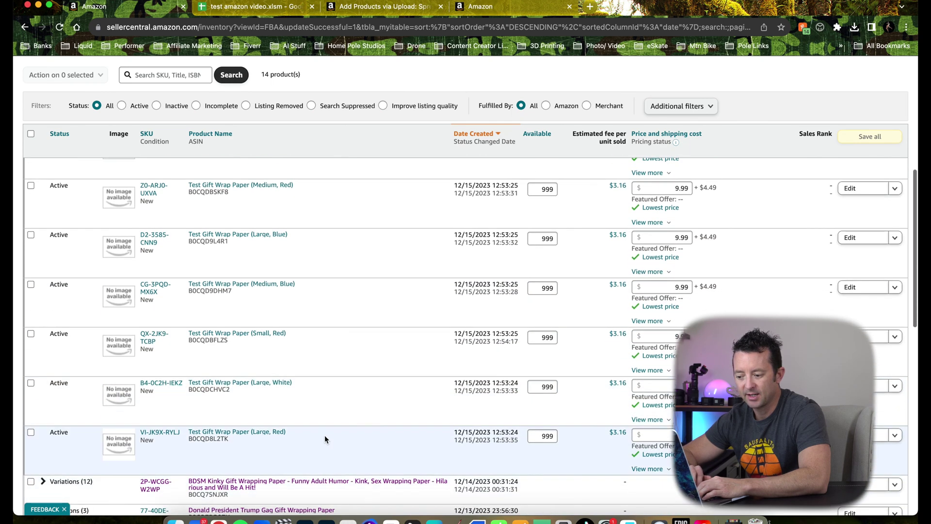
scroll(324, 437, "up", 2)
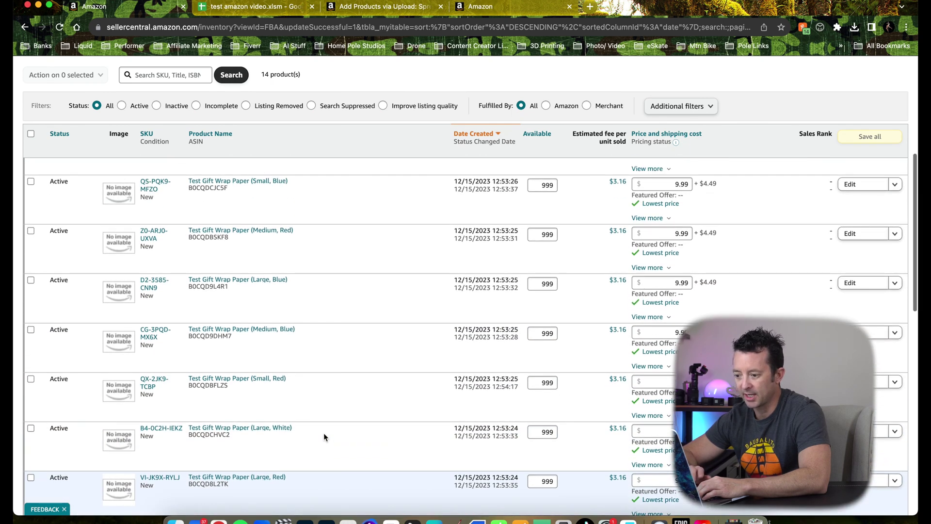
scroll(324, 437, "up", 14)
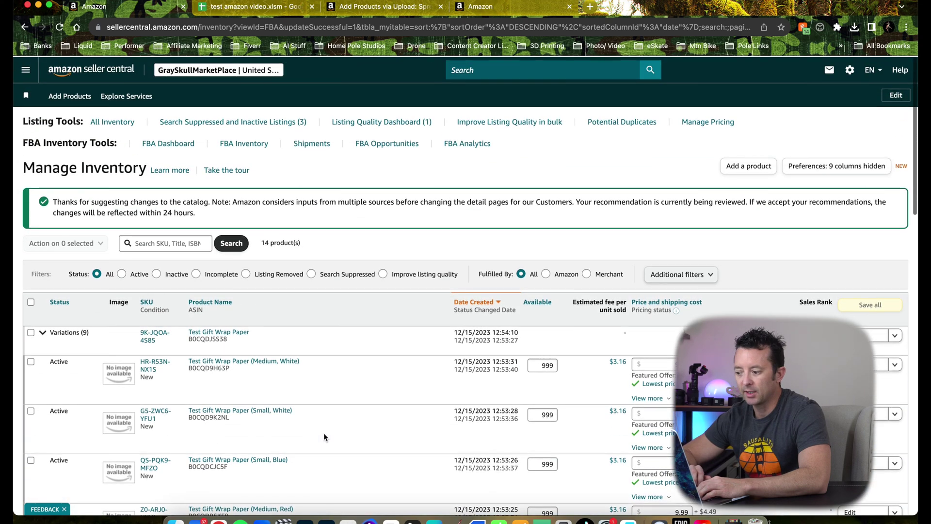
scroll(324, 433, "down", 2)
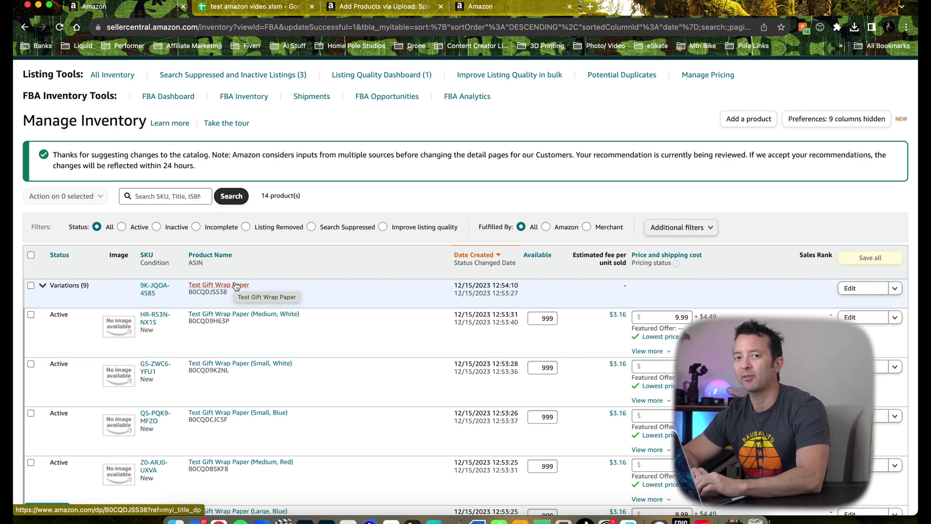
left_click(236, 286)
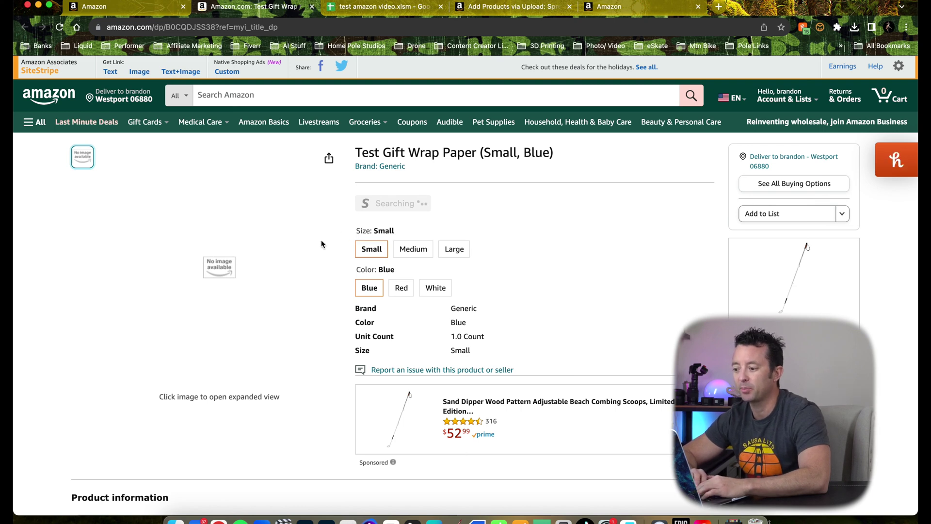
- Check the live page's Medium, Large, Red and White options, then return to Manage Inventory
left_click(421, 251)
left_click(453, 246)
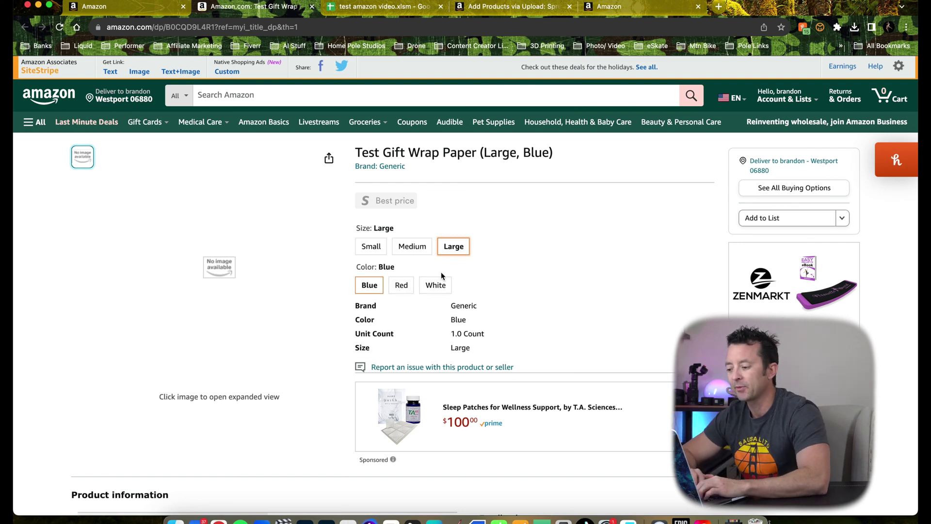
left_click(401, 285)
left_click(435, 285)
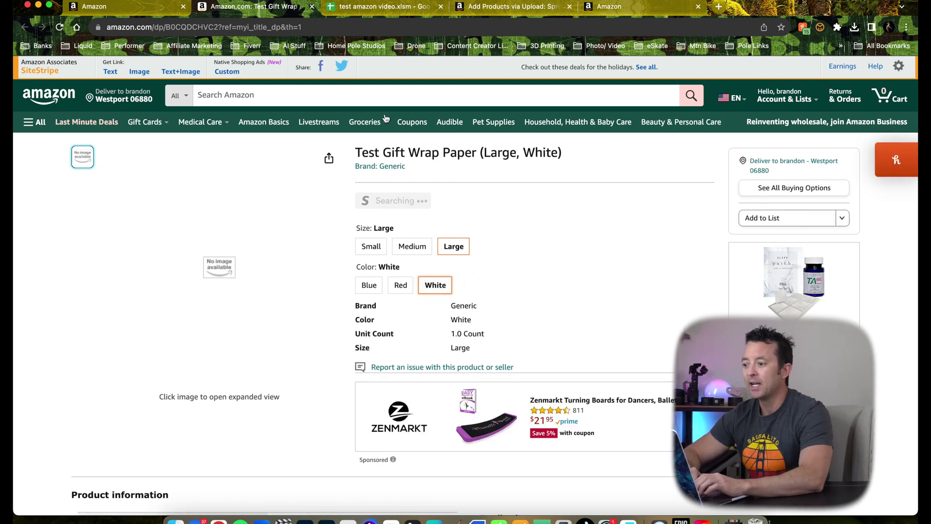
mouse_move(386, 118)
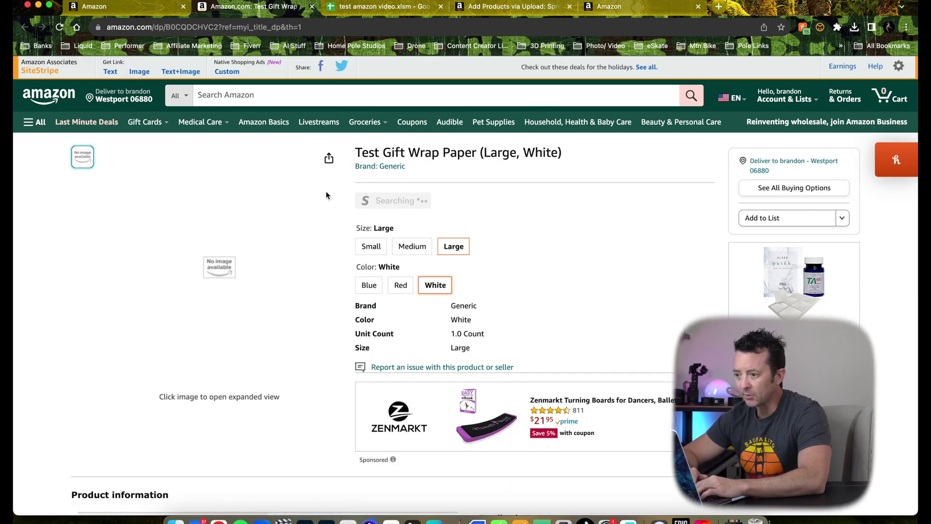
left_click(144, 7)
scroll(255, 301, "down", 1)
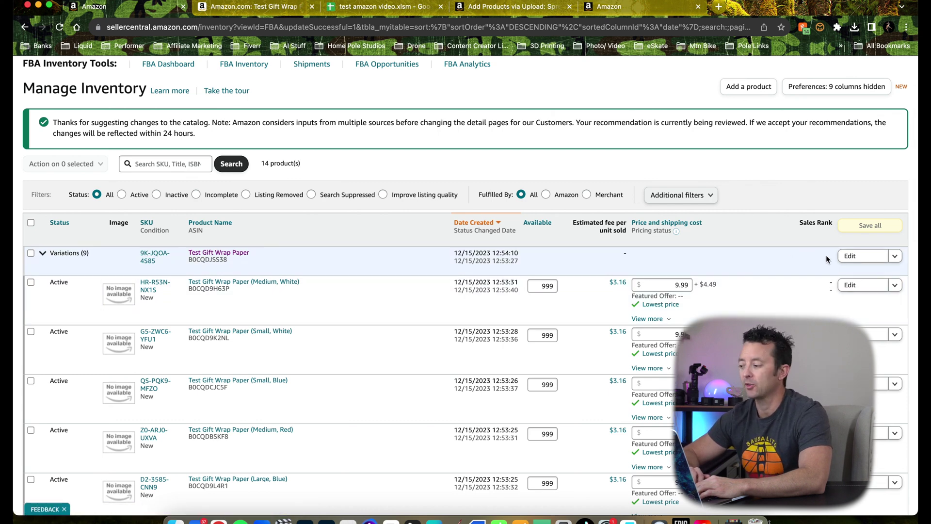
- Edit the parent listing and review its nine size/colour SKUs on the Variations tab
left_click(857, 254)
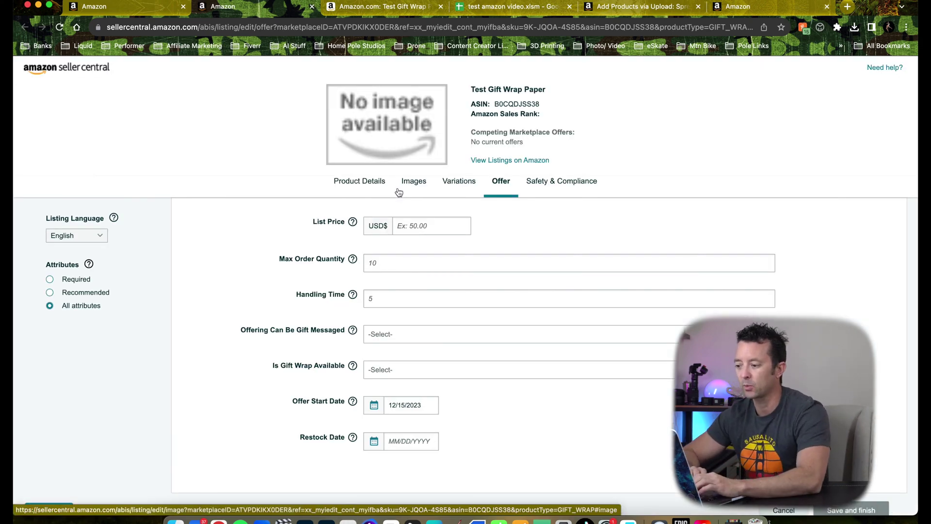
left_click(456, 188)
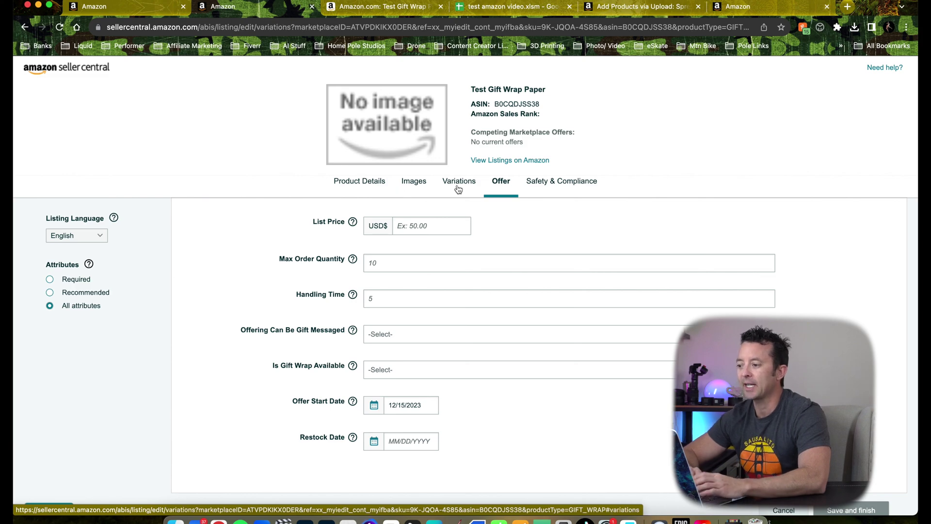
scroll(476, 311, "down", 2)
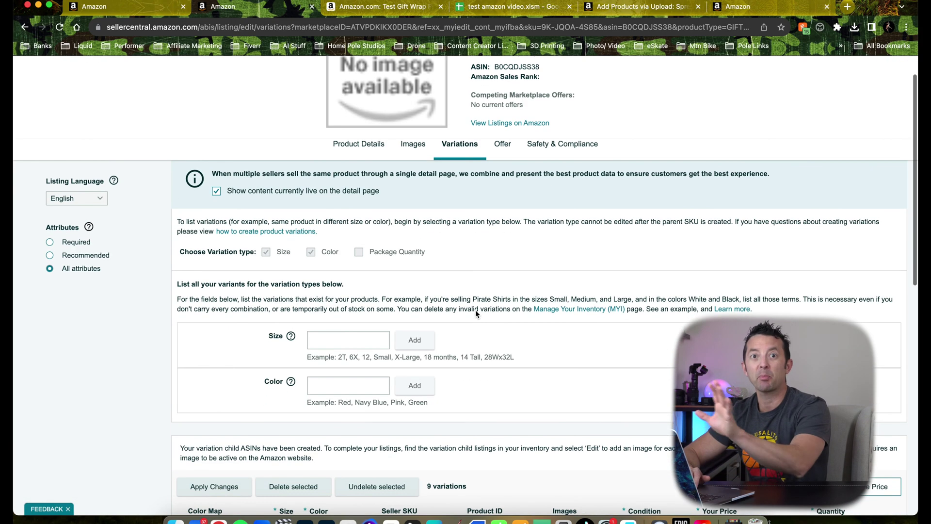
scroll(476, 309, "down", 6)
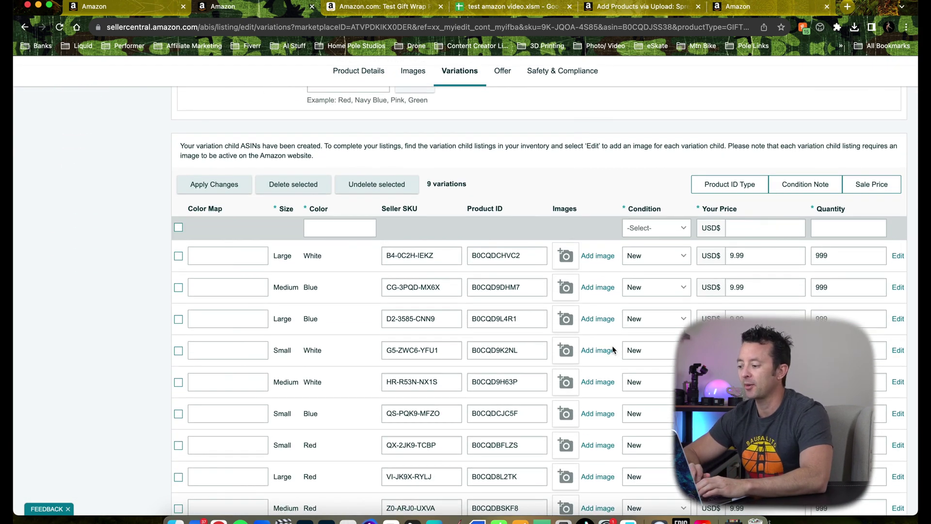
scroll(602, 391, "down", 3)
scroll(603, 391, "up", 10)
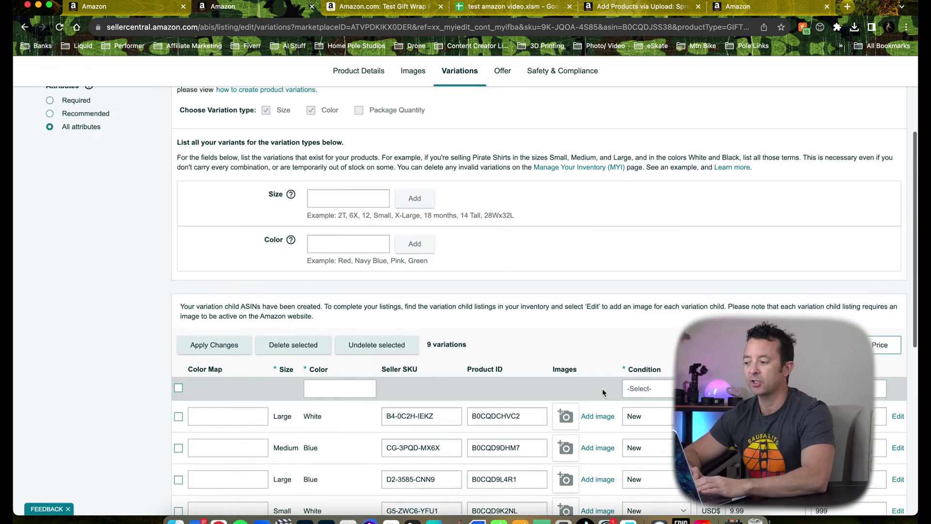
- Switch to Product Details and scroll through search terms, description, product name and brand Generic
left_click(360, 184)
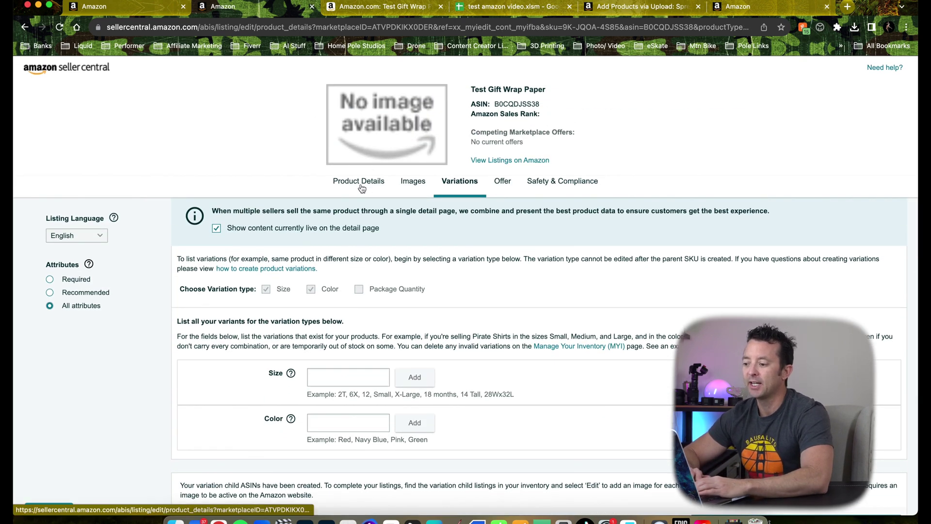
left_click(359, 184)
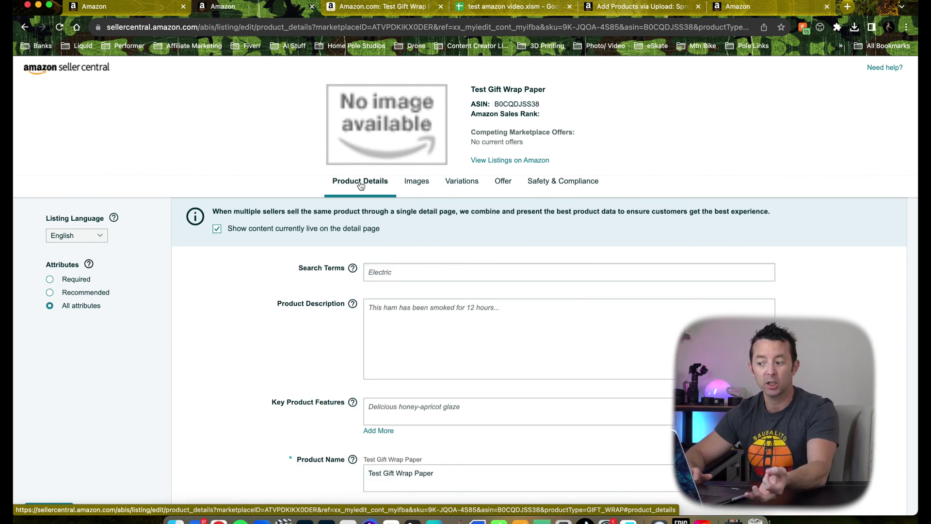
scroll(360, 186, "down", 3)
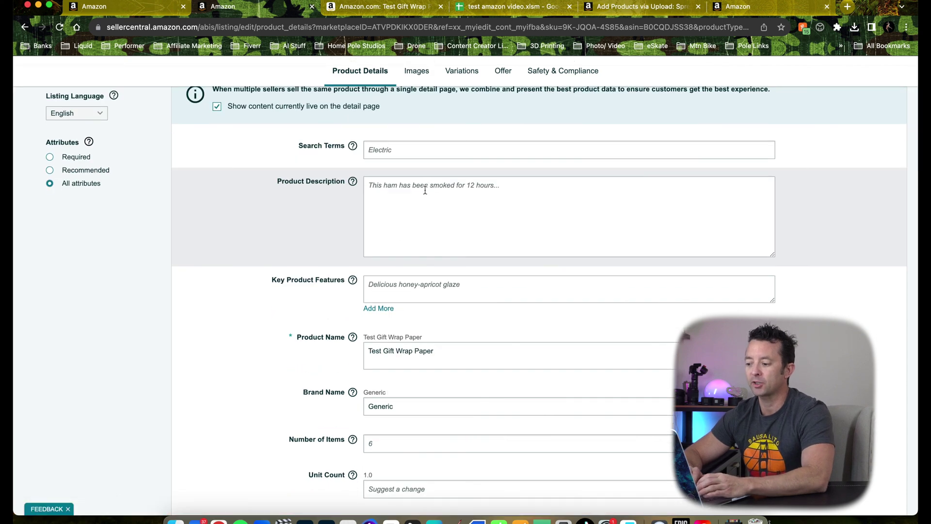
scroll(322, 249, "down", 1)
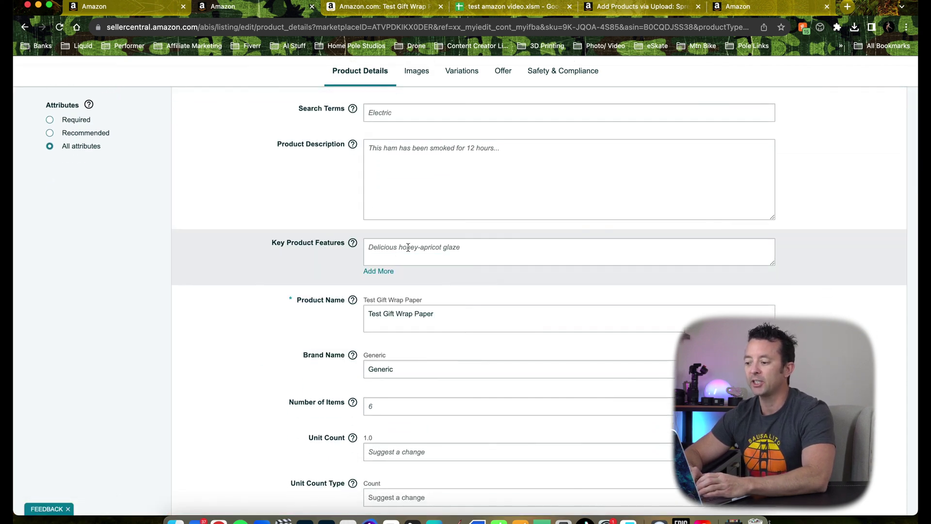